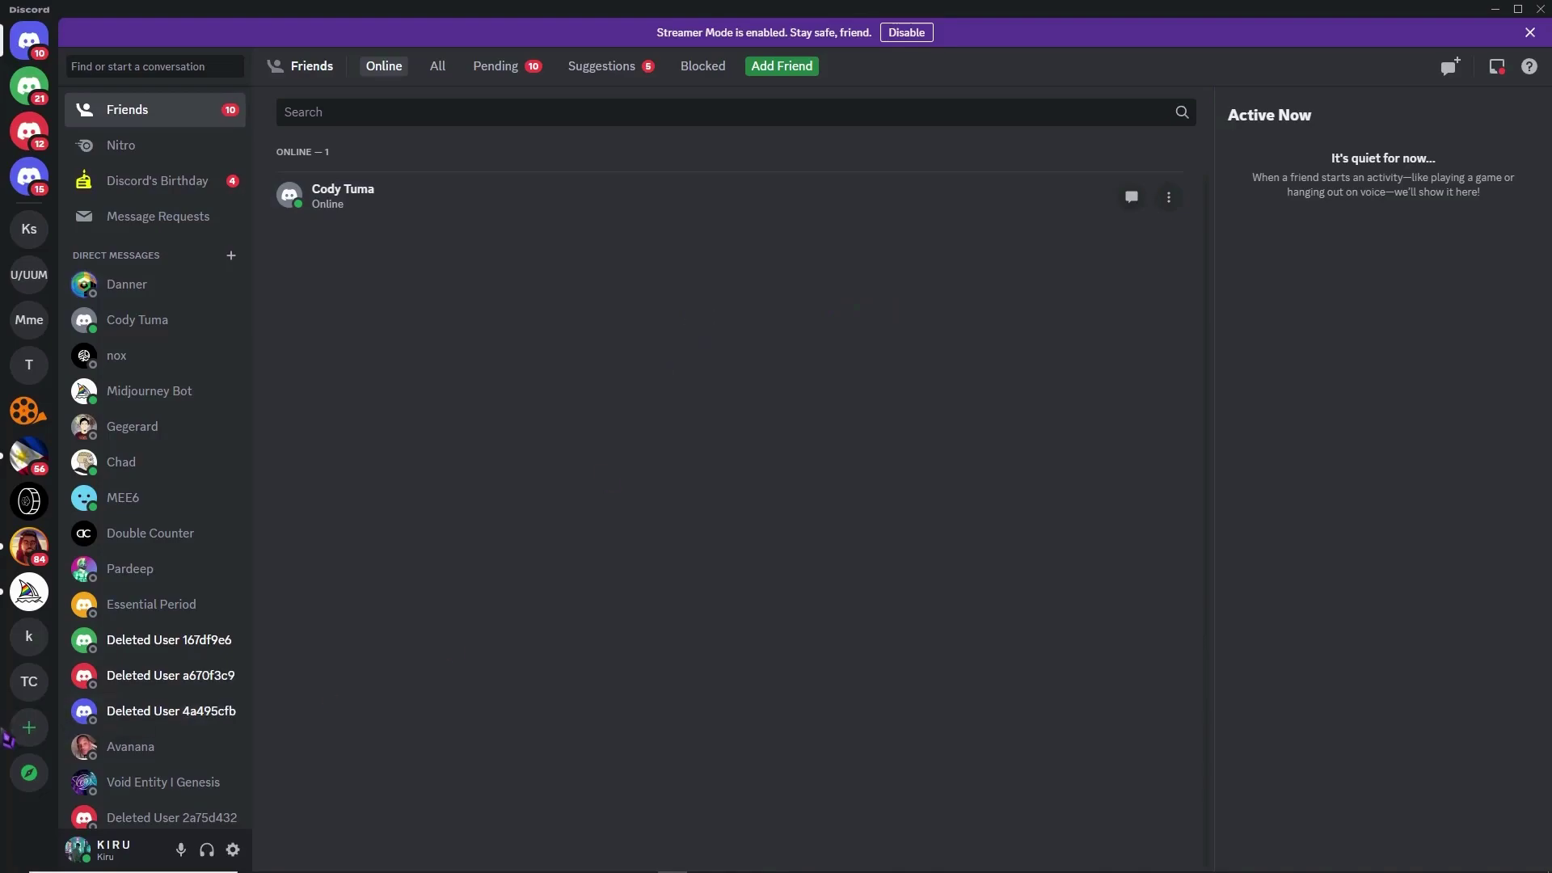
# - Create a new server of your own without a template and name it VERIFICATION TUTORIAL
pyautogui.click(33, 730)
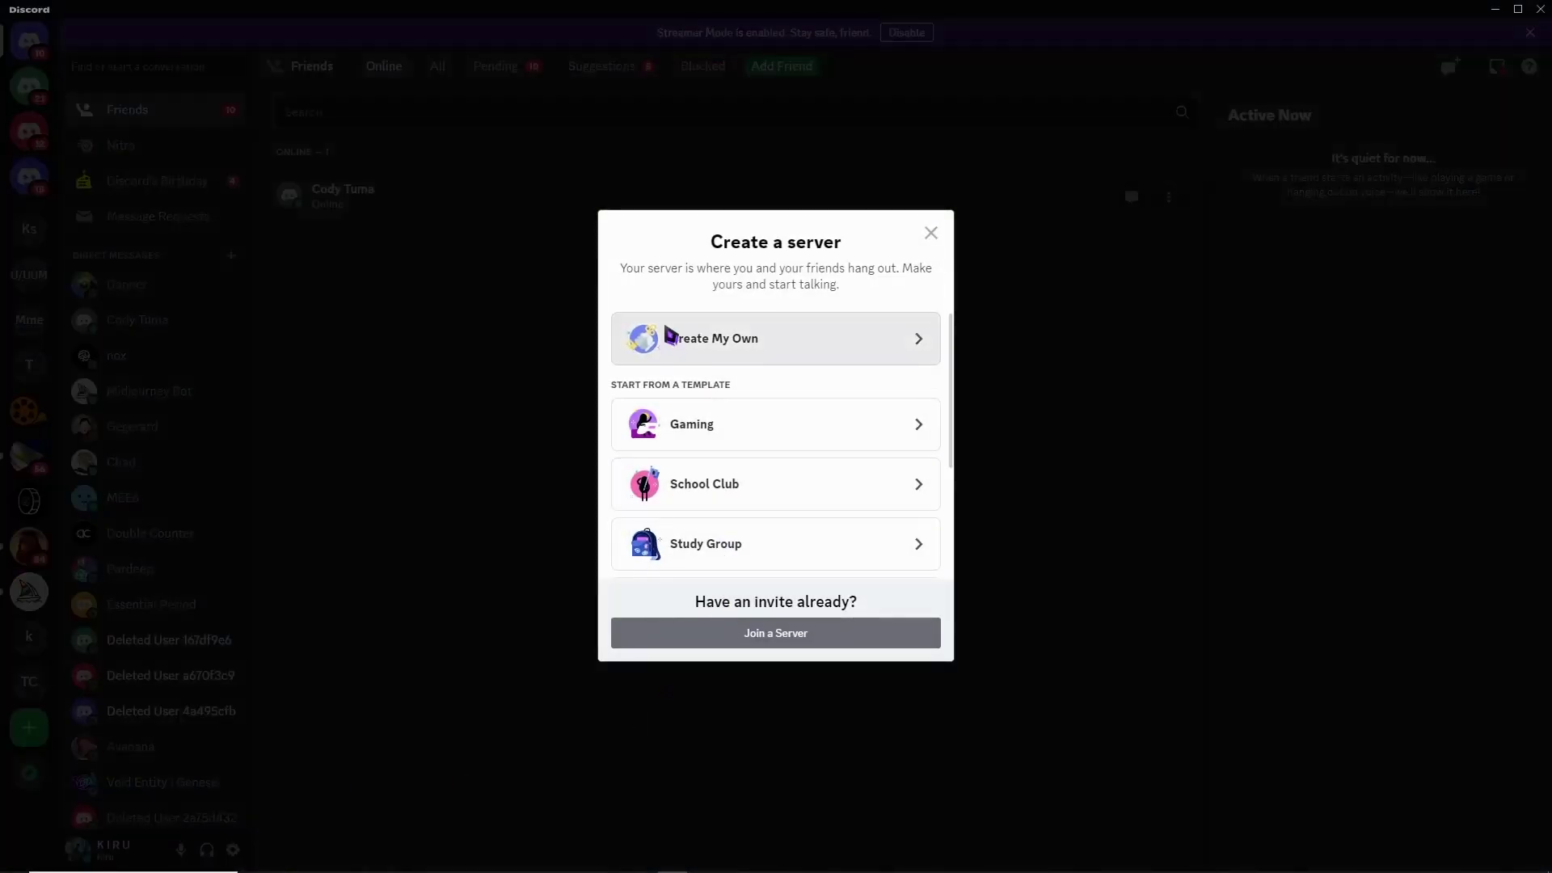
pyautogui.click(693, 348)
pyautogui.click(748, 402)
pyautogui.hotkey('ctrl', 'a')
pyautogui.write('VER')
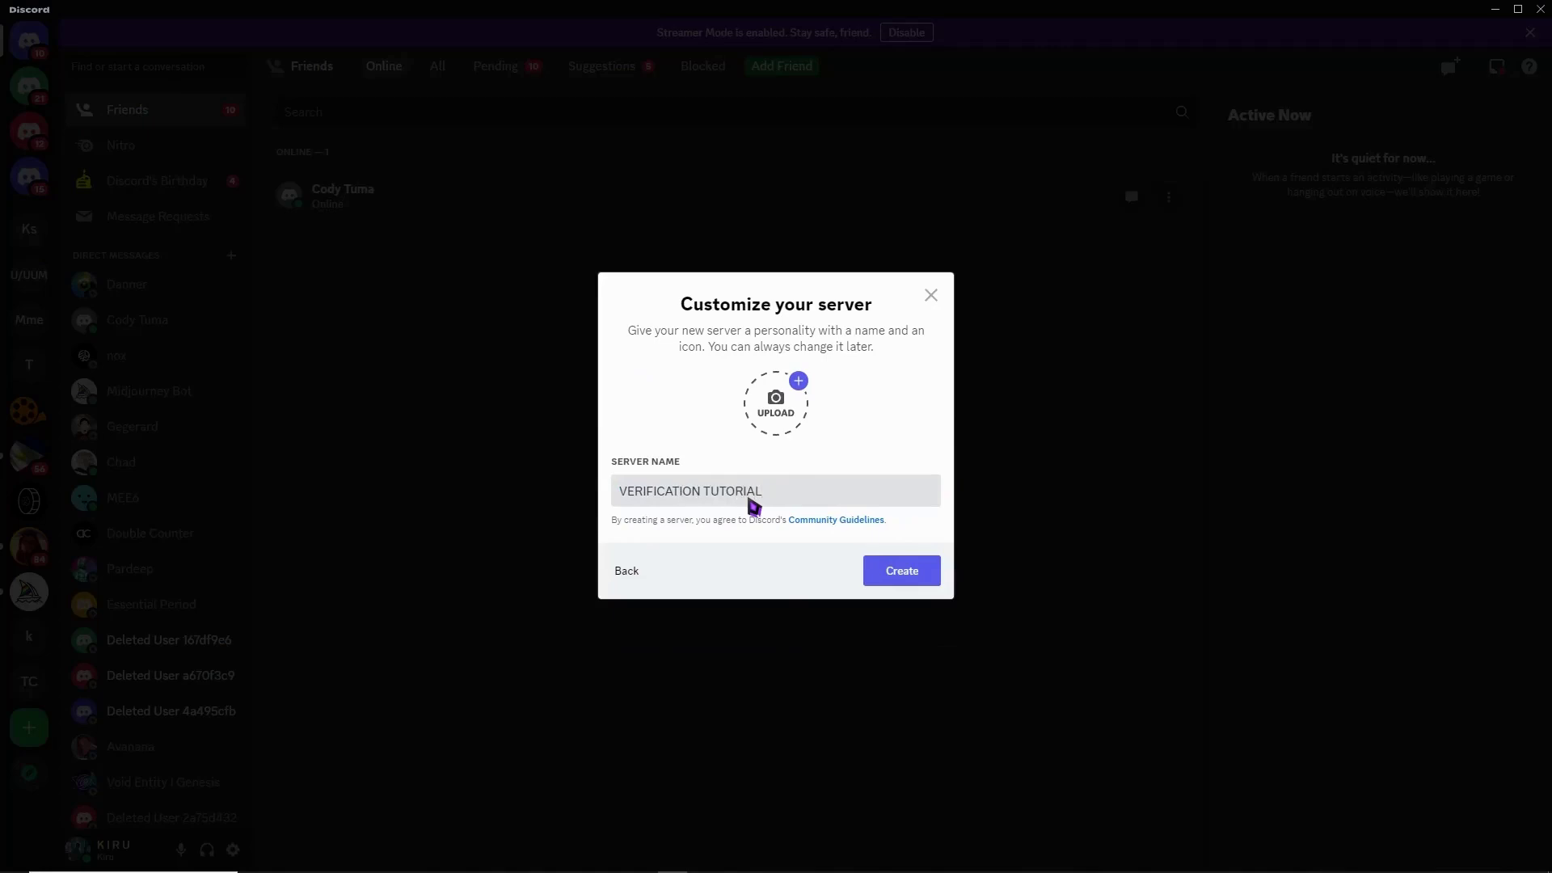
pyautogui.click(883, 579)
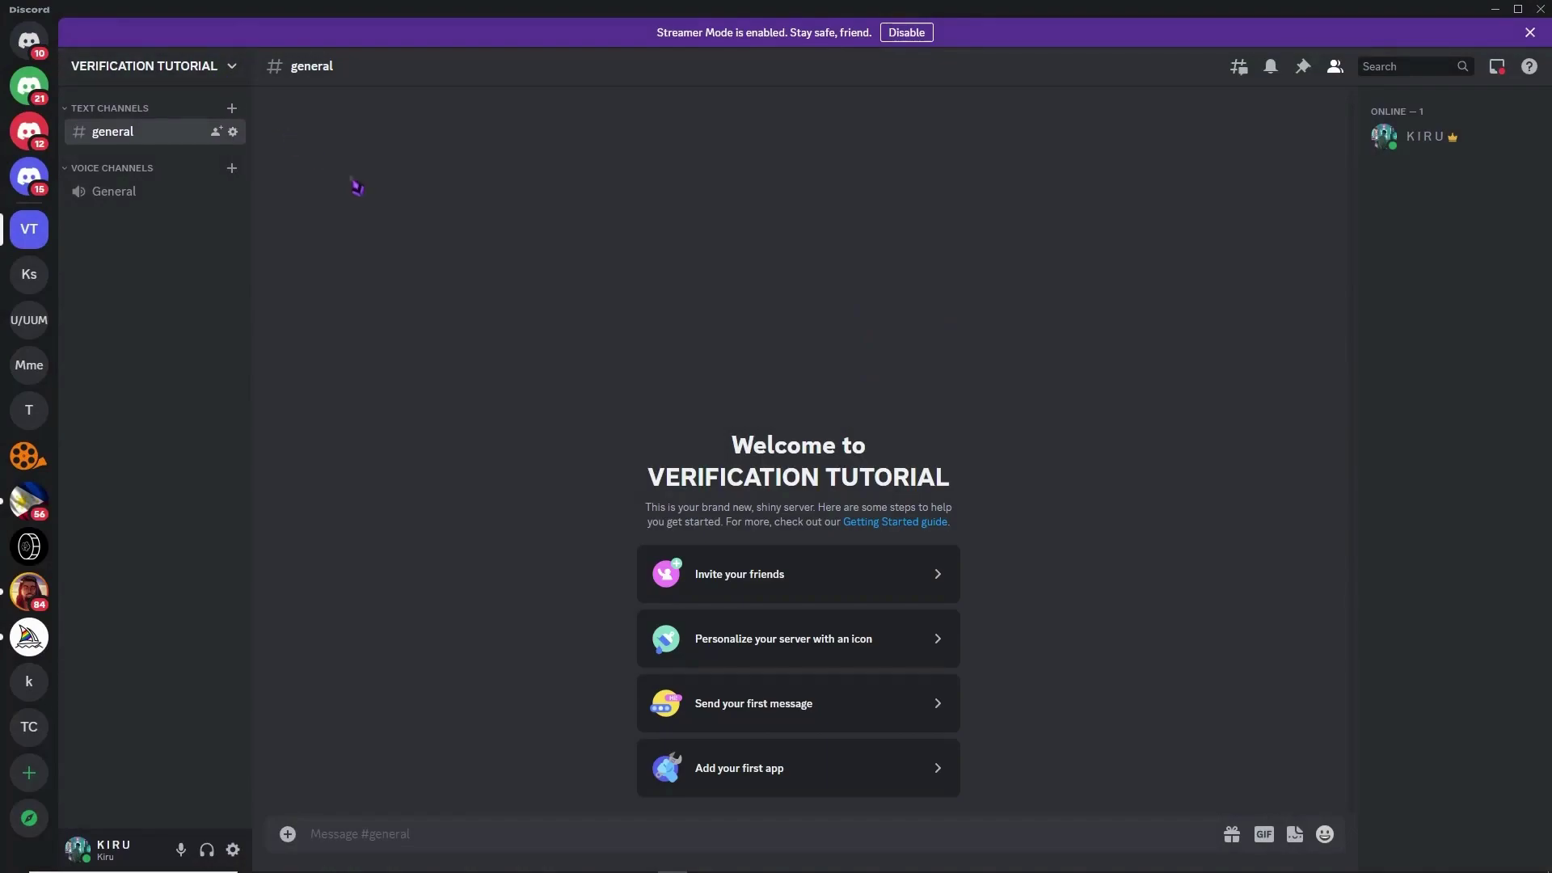
# - Create a new role in the VERIFICATION TUTORIAL server settings and name it BOTS ROLE
pyautogui.click(152, 80)
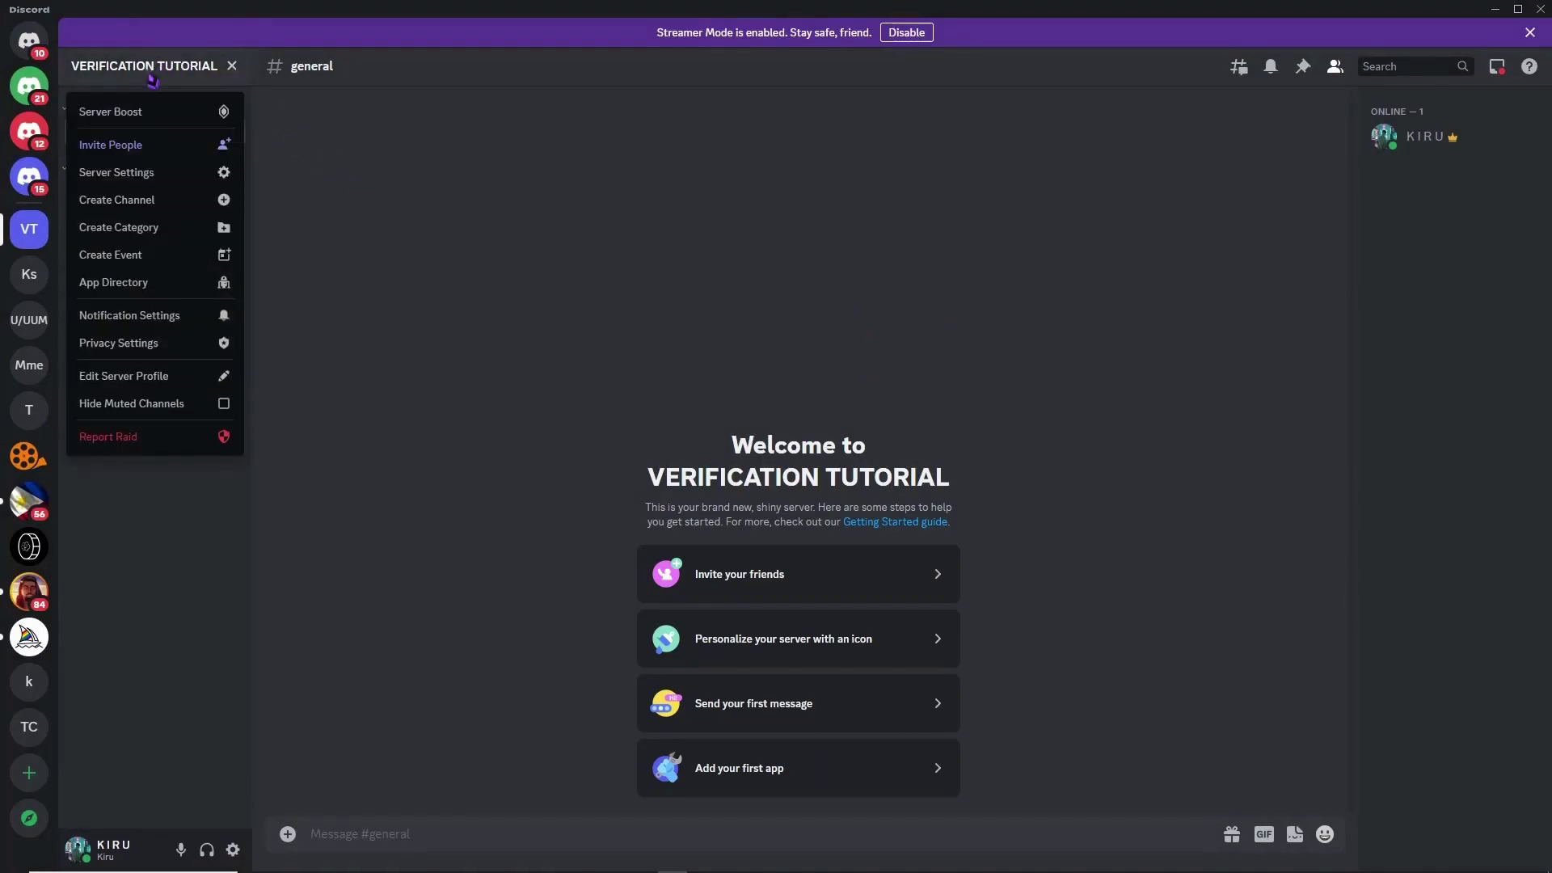
pyautogui.click(133, 180)
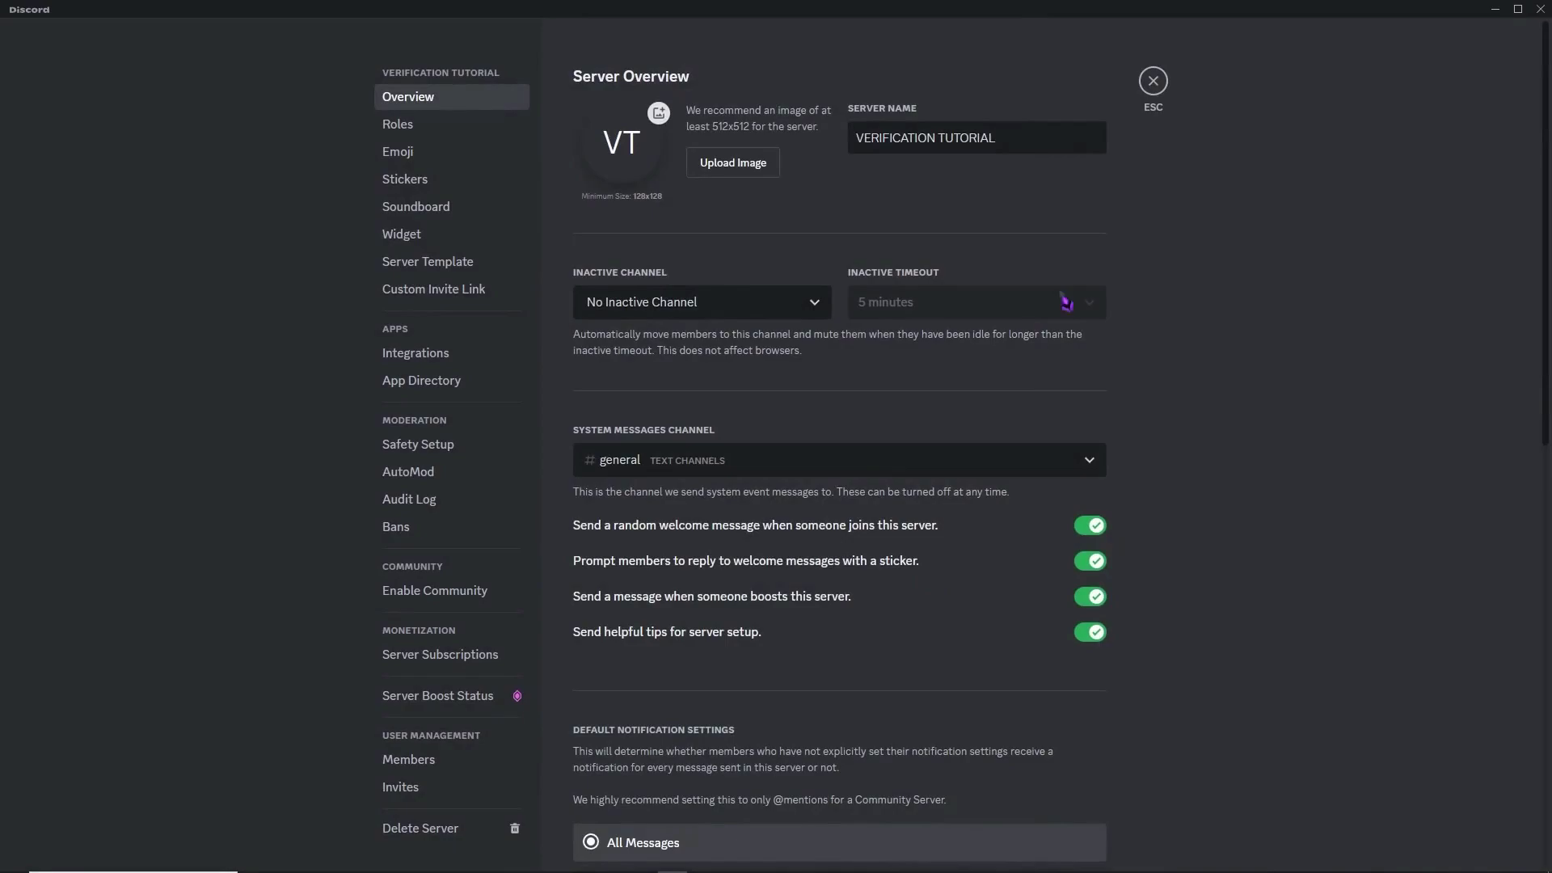
pyautogui.click(407, 133)
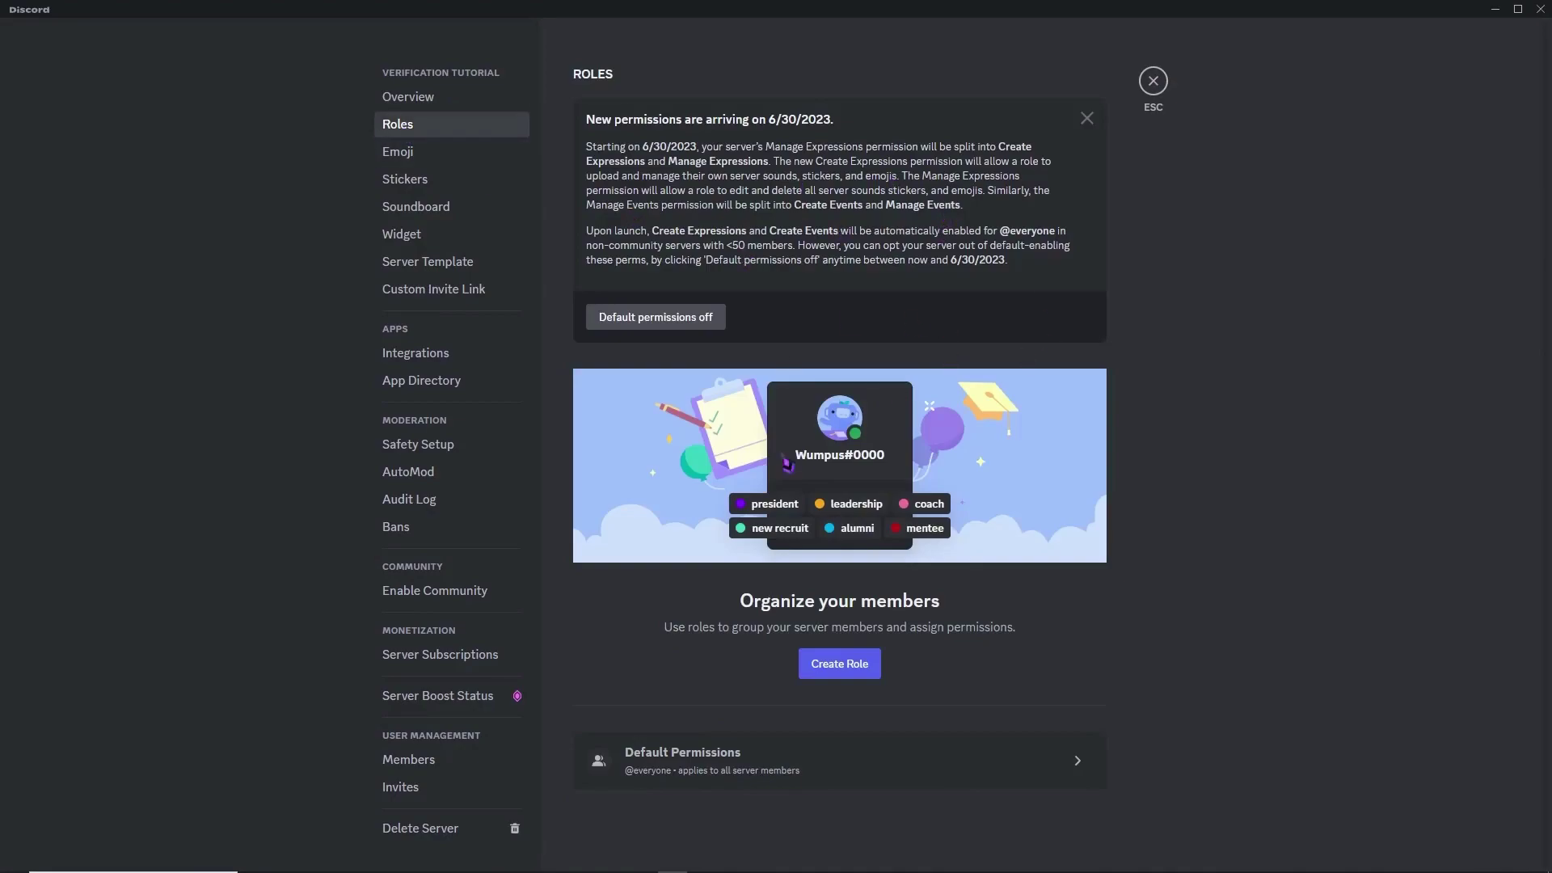
pyautogui.click(825, 668)
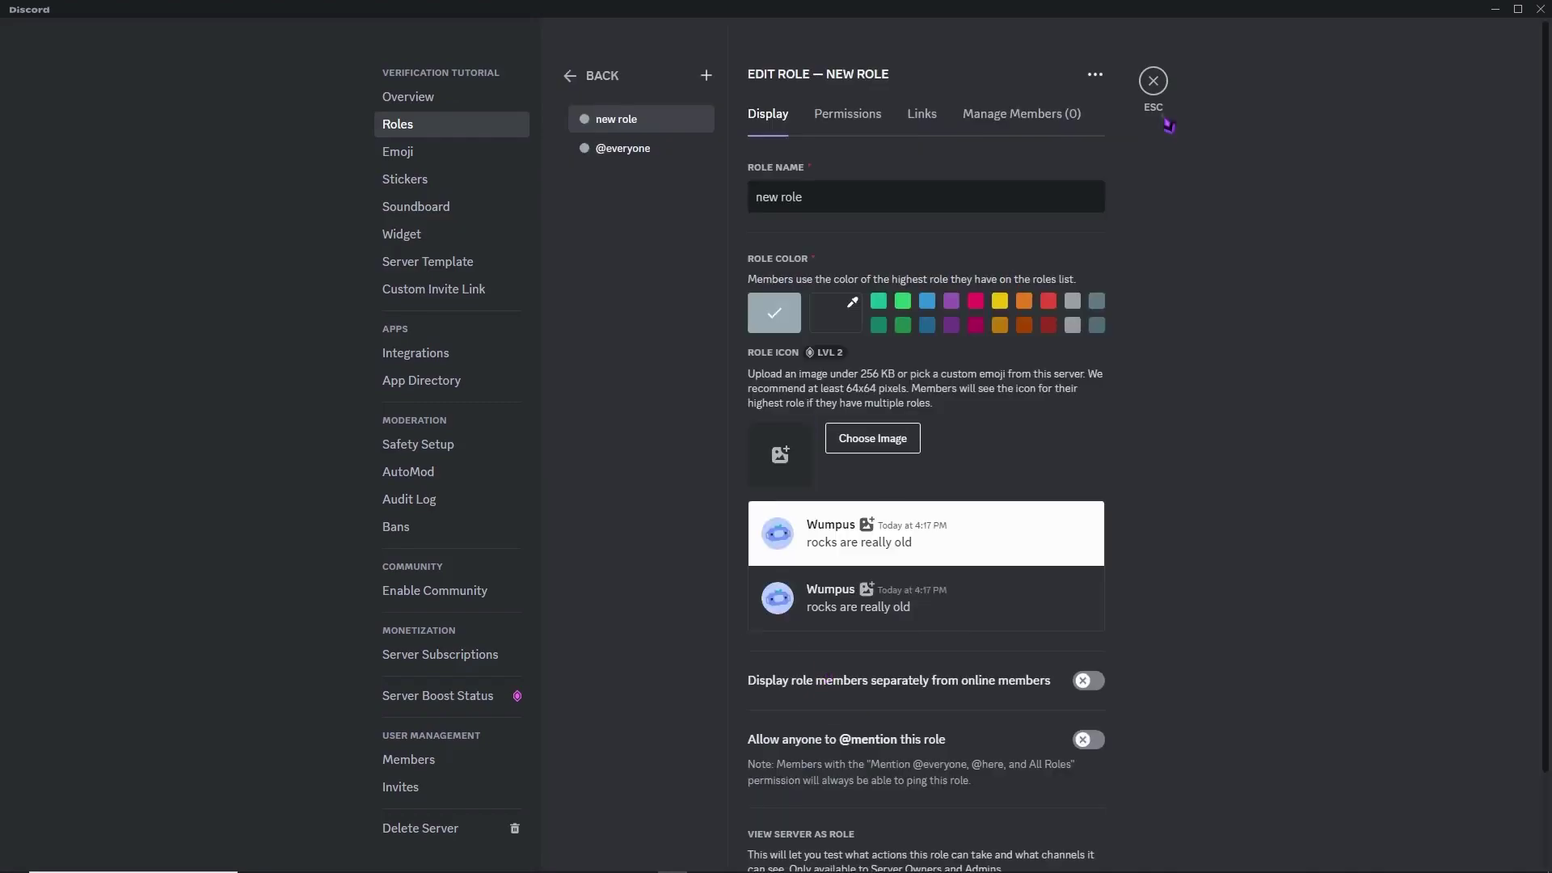
pyautogui.moveTo(827, 206); pyautogui.dragTo(763, 205)
pyautogui.press('BackSpace')
pyautogui.write('BOTS TU')
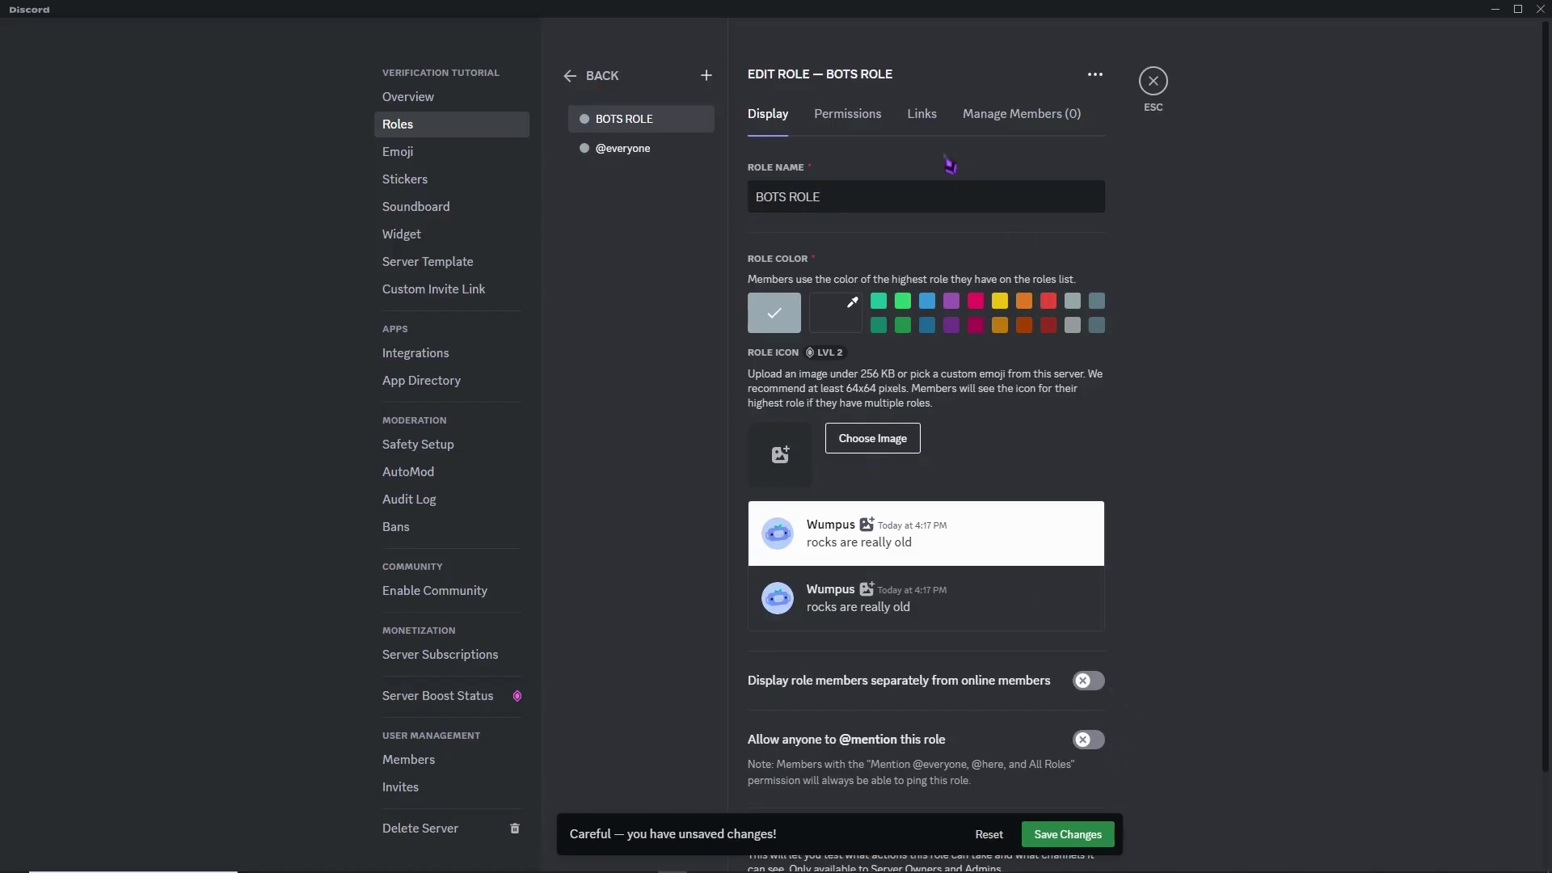
# - Grant the Administrator permission to BOTS ROLE
pyautogui.click(848, 115)
pyautogui.scroll(-1, 900, 299)
pyautogui.scroll(-20, 910, 372)
pyautogui.scroll(-12, 911, 379)
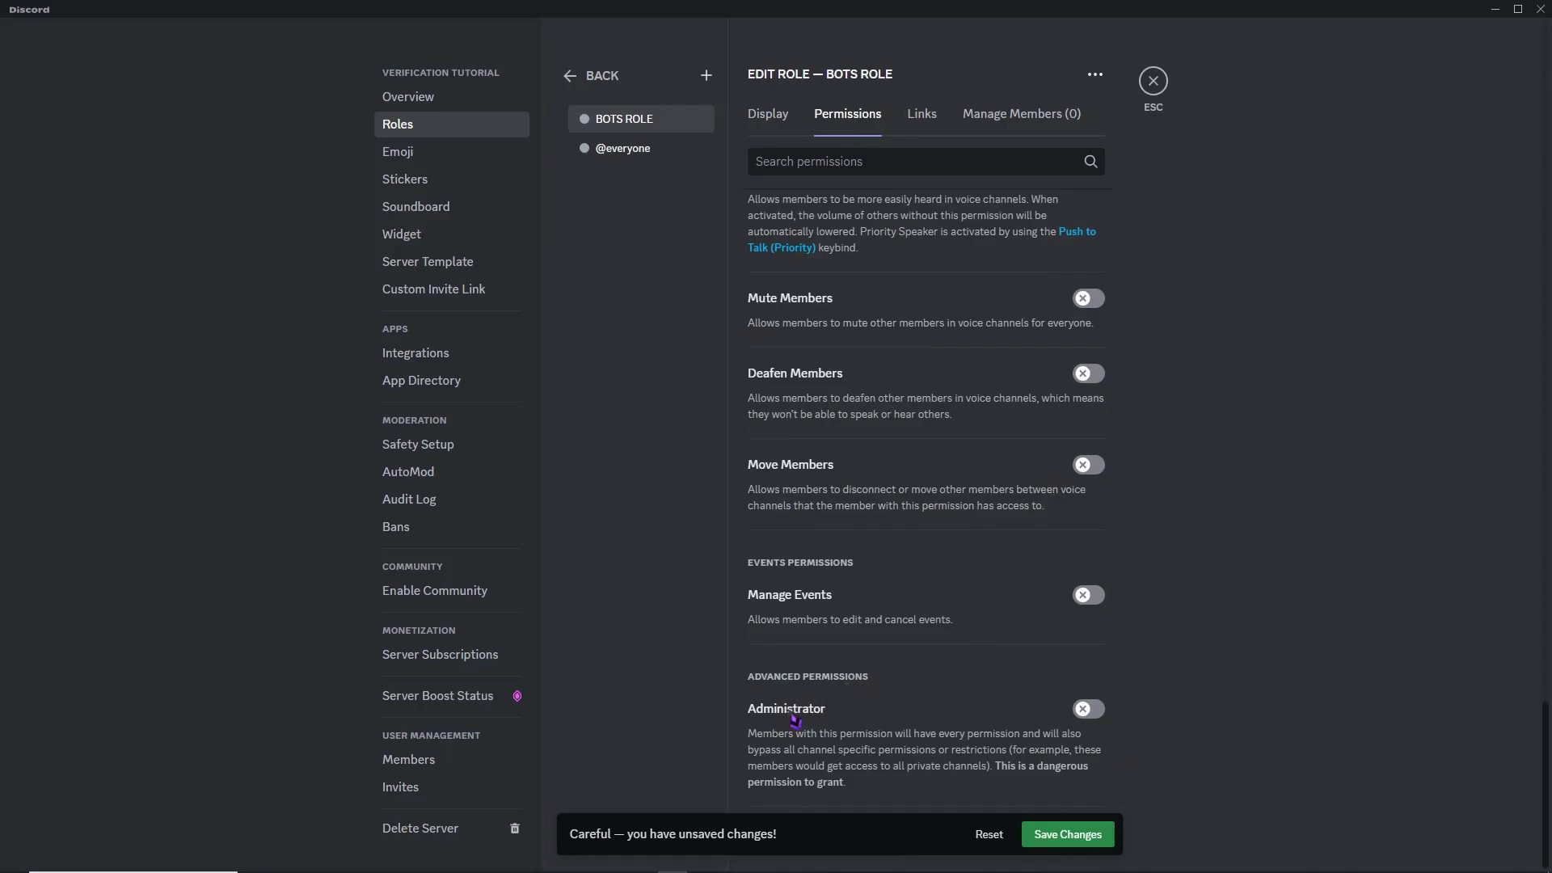
pyautogui.click(1099, 715)
pyautogui.scroll(10, 1001, 548)
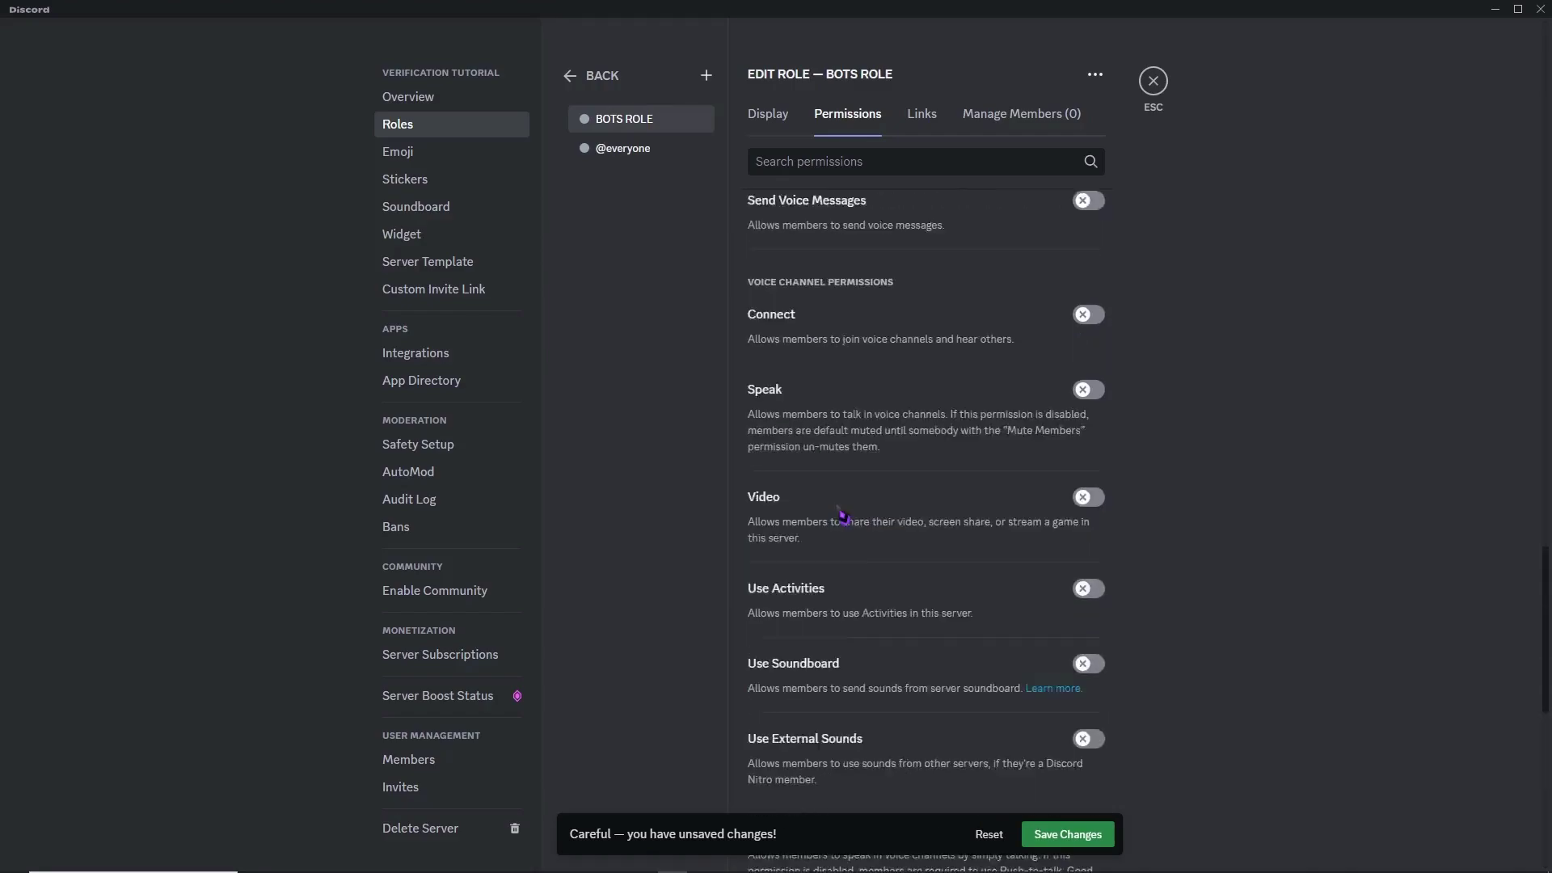
# - Review the display and permission settings of BOTS ROLE, then save the role and leave the server settings
pyautogui.click(768, 114)
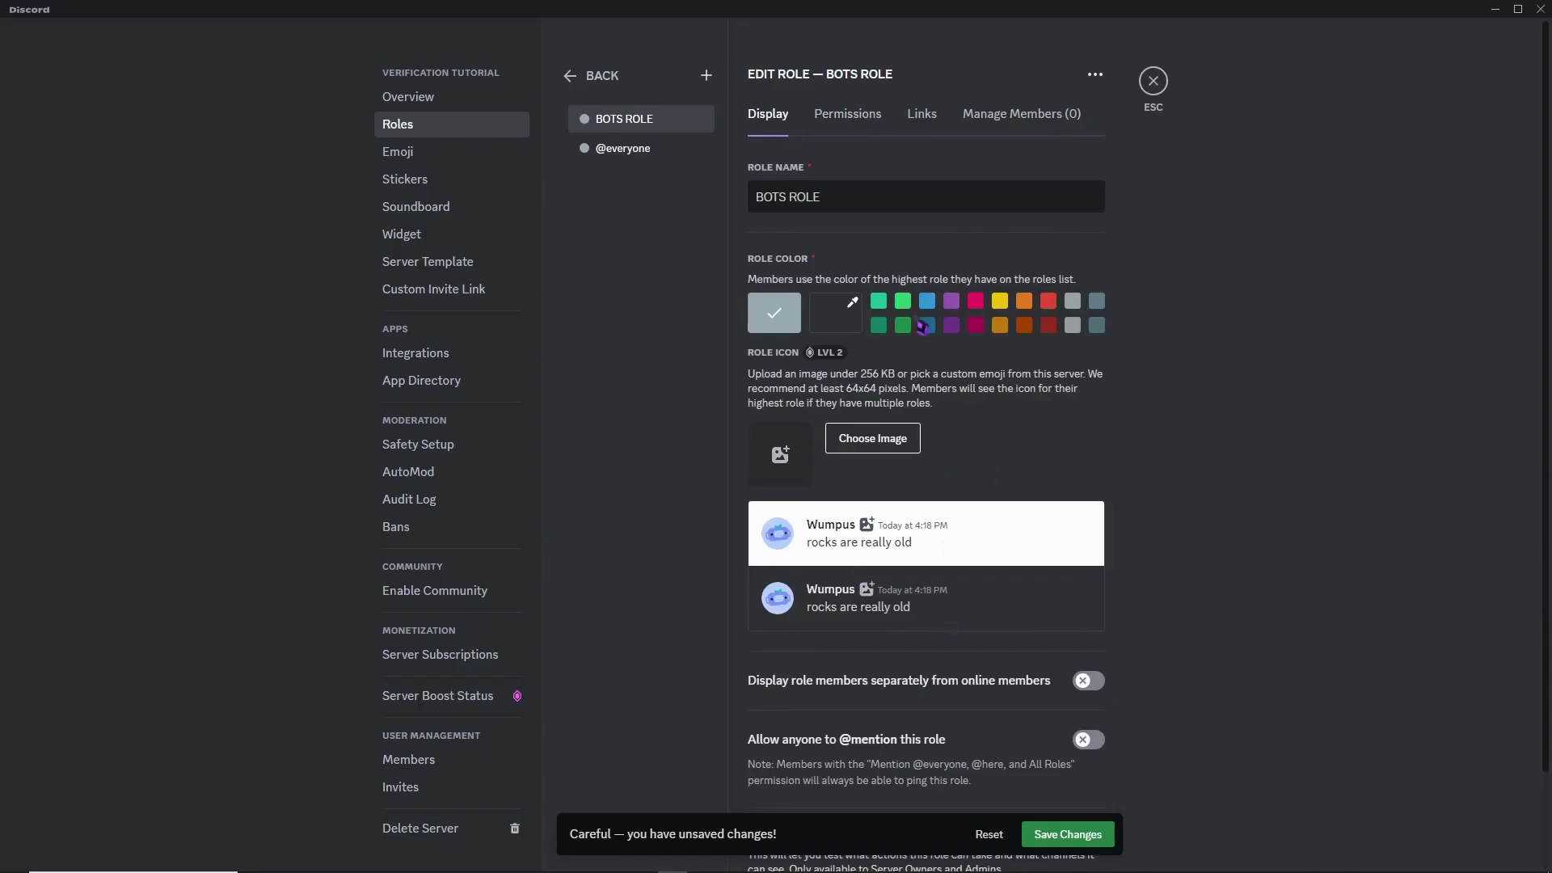
pyautogui.scroll(-2, 911, 529)
pyautogui.click(845, 115)
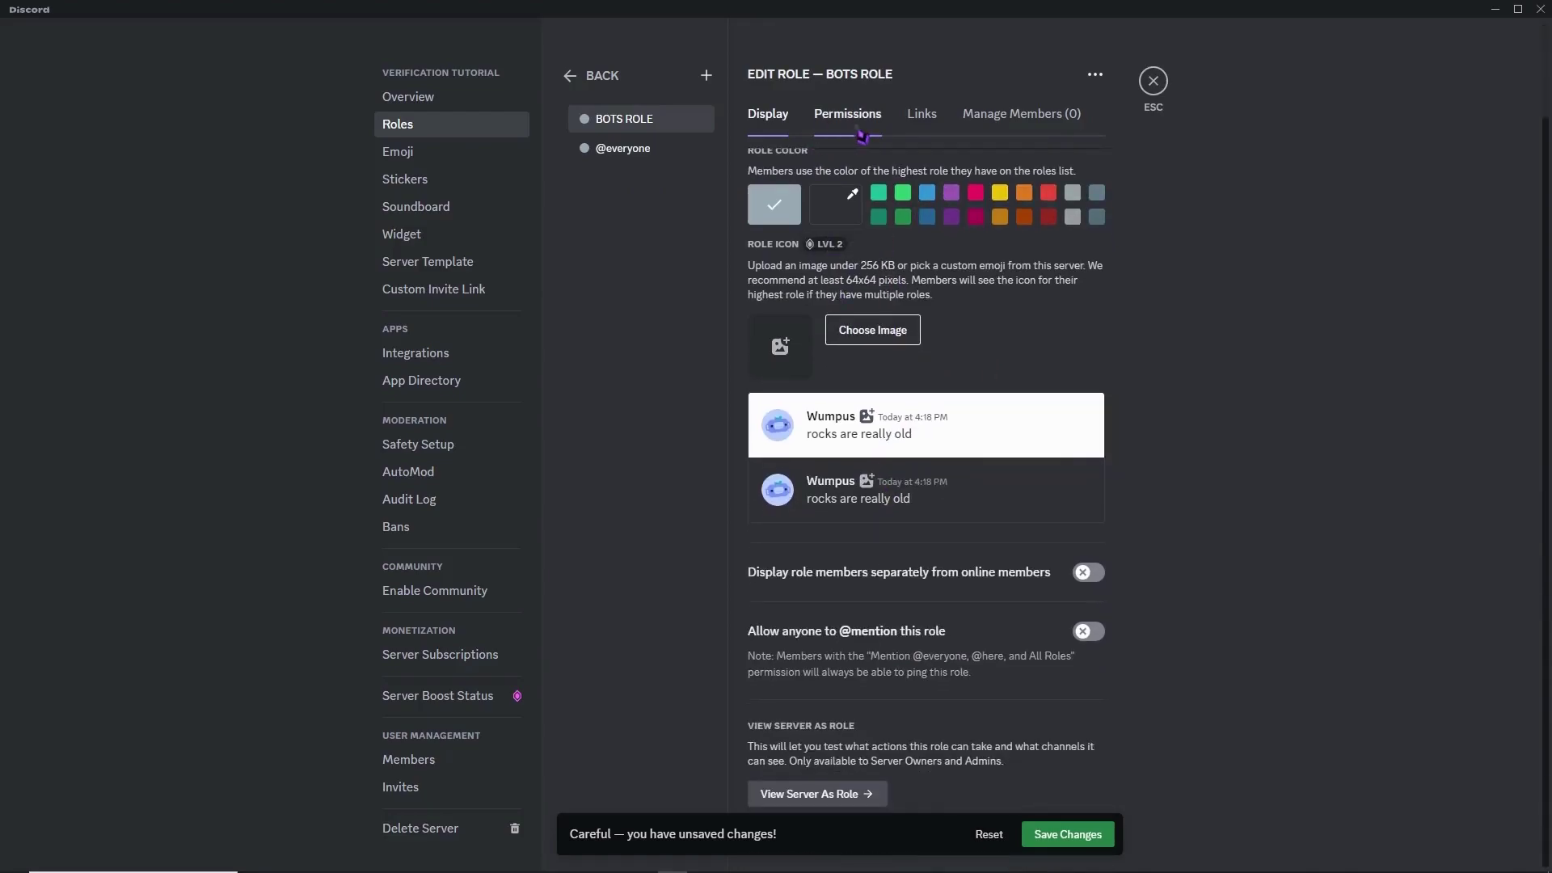
pyautogui.scroll(-10, 954, 554)
pyautogui.scroll(-15, 954, 554)
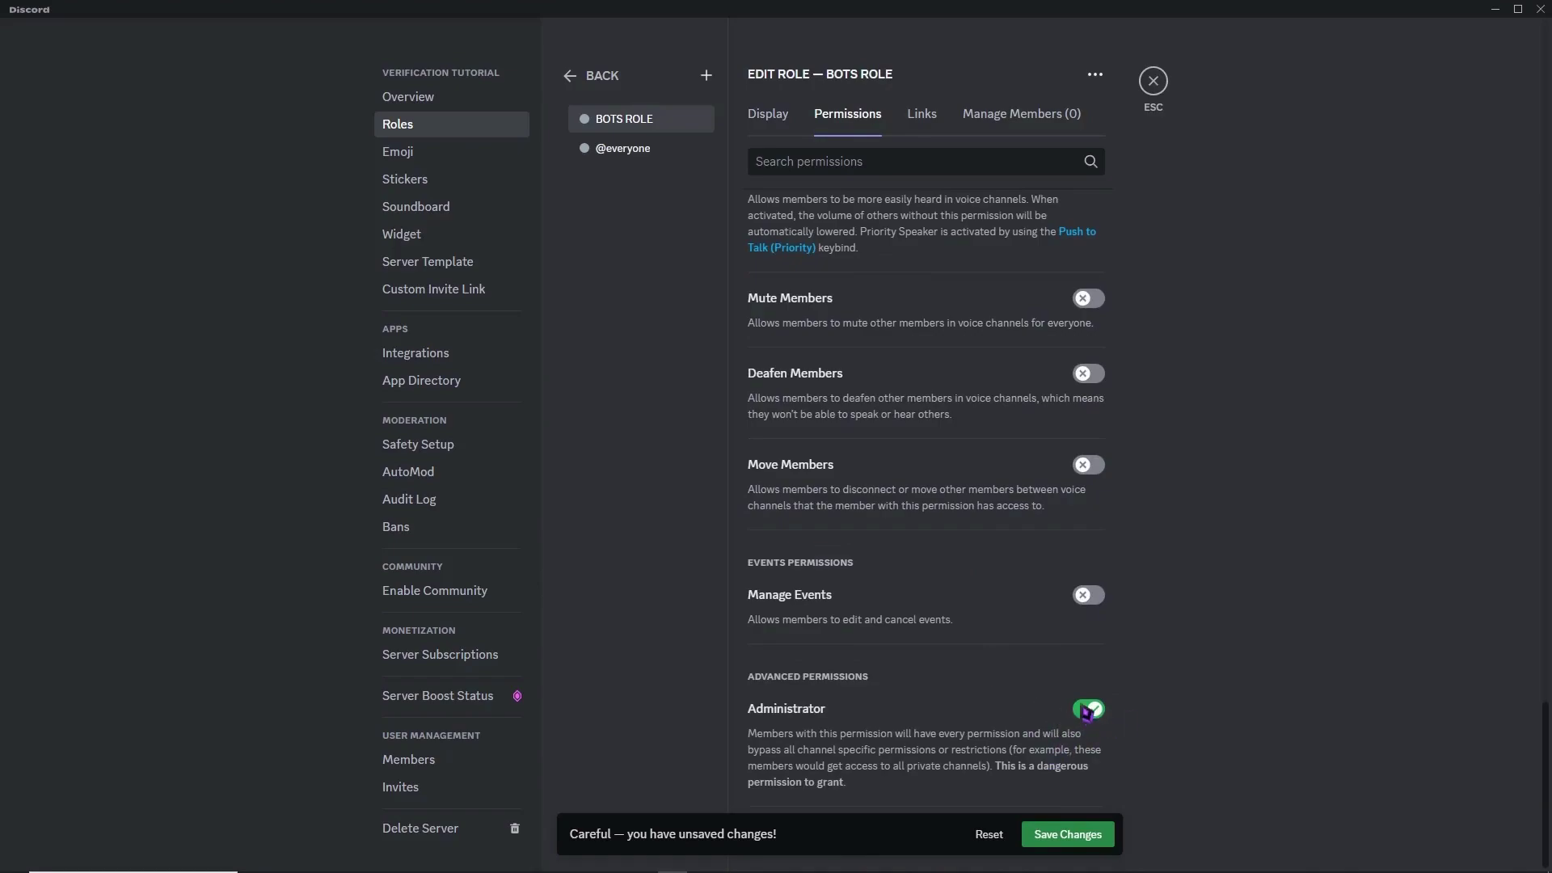
pyautogui.click(1071, 839)
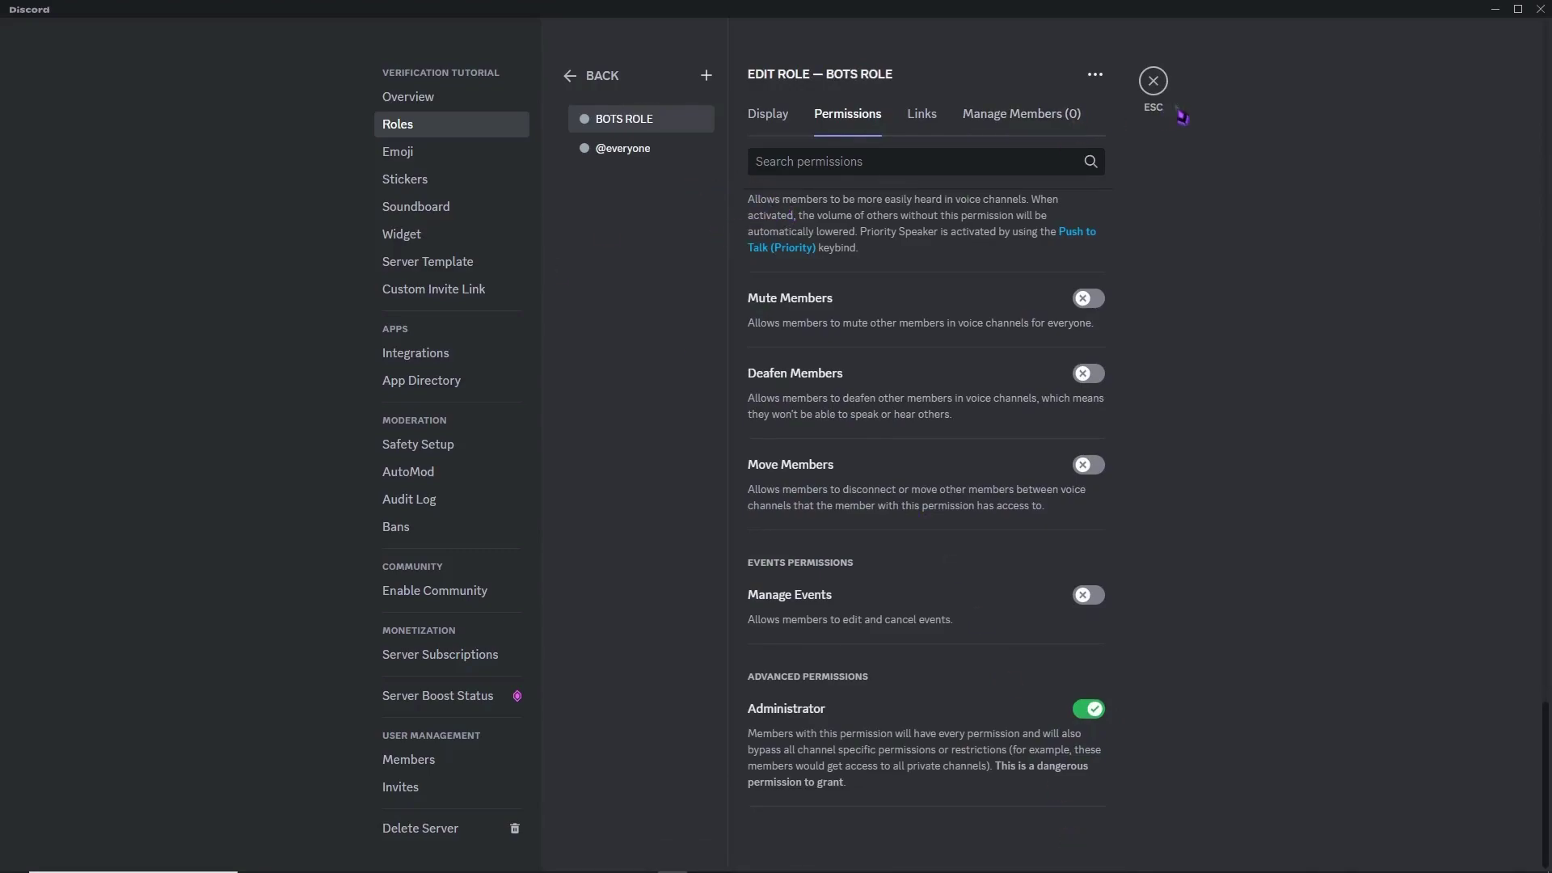
pyautogui.click(1153, 81)
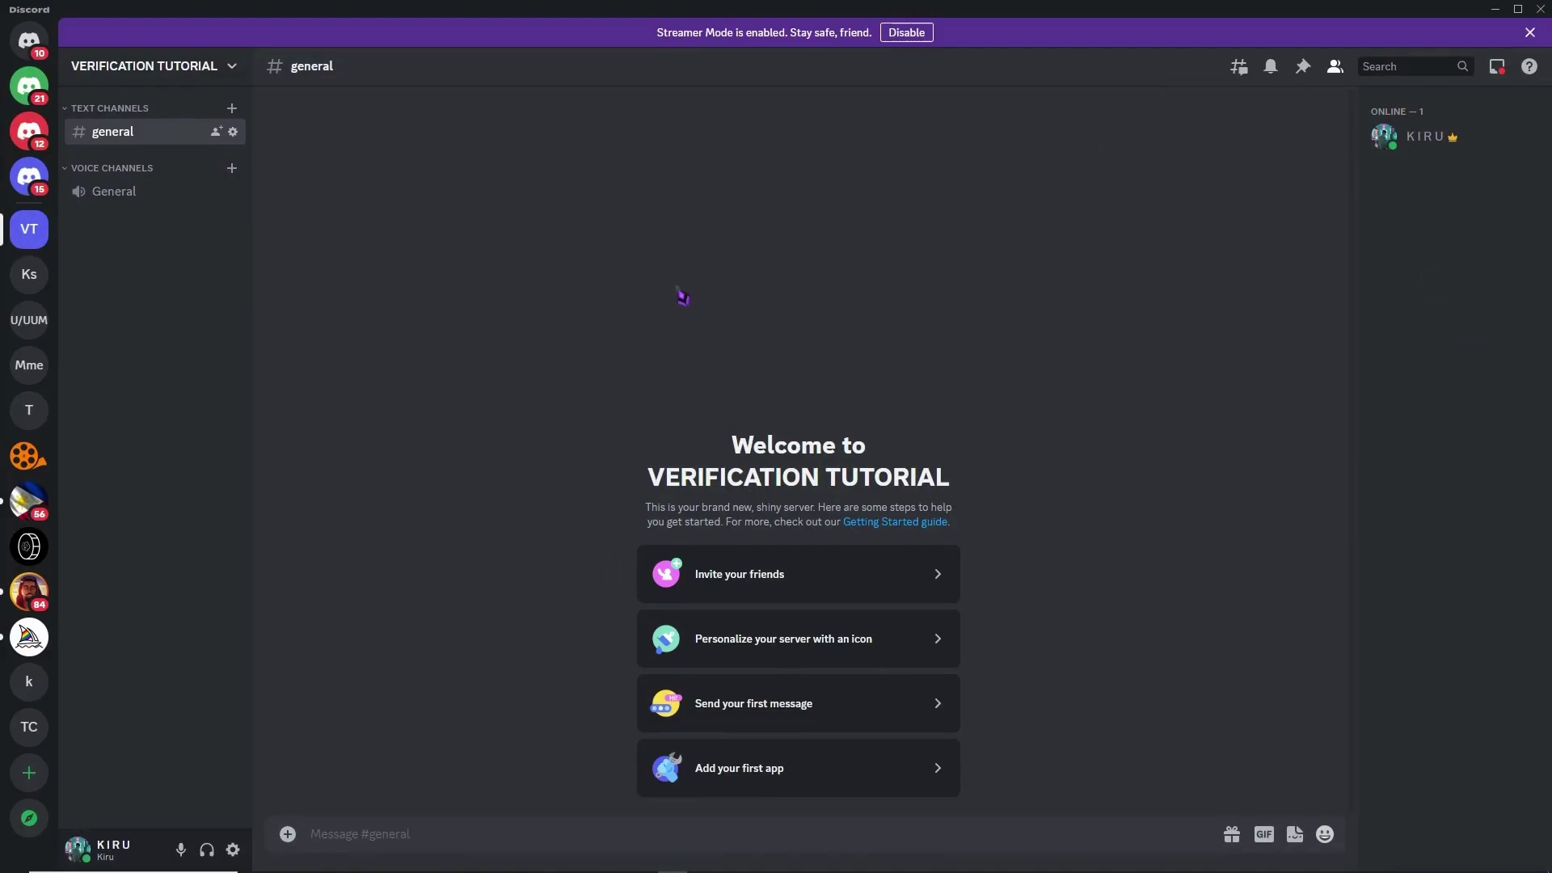
# - Switch to the browser and search top.gg for the bot PANDEZ
pyautogui.moveTo(502, 870)
pyautogui.click(404, 858)
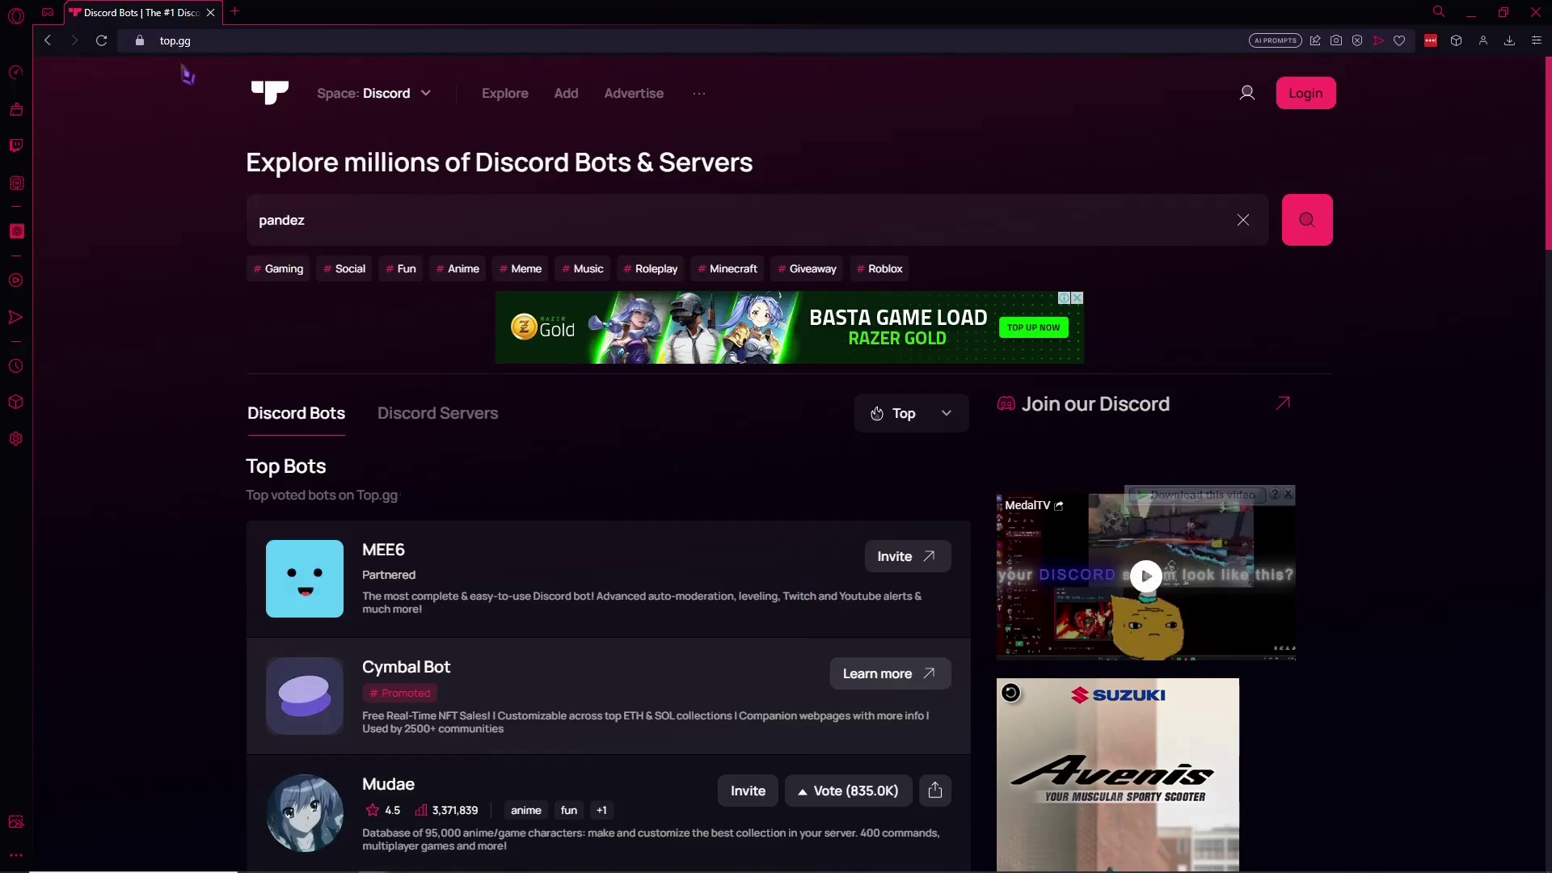
pyautogui.click(329, 229)
pyautogui.write('PANDEZ')
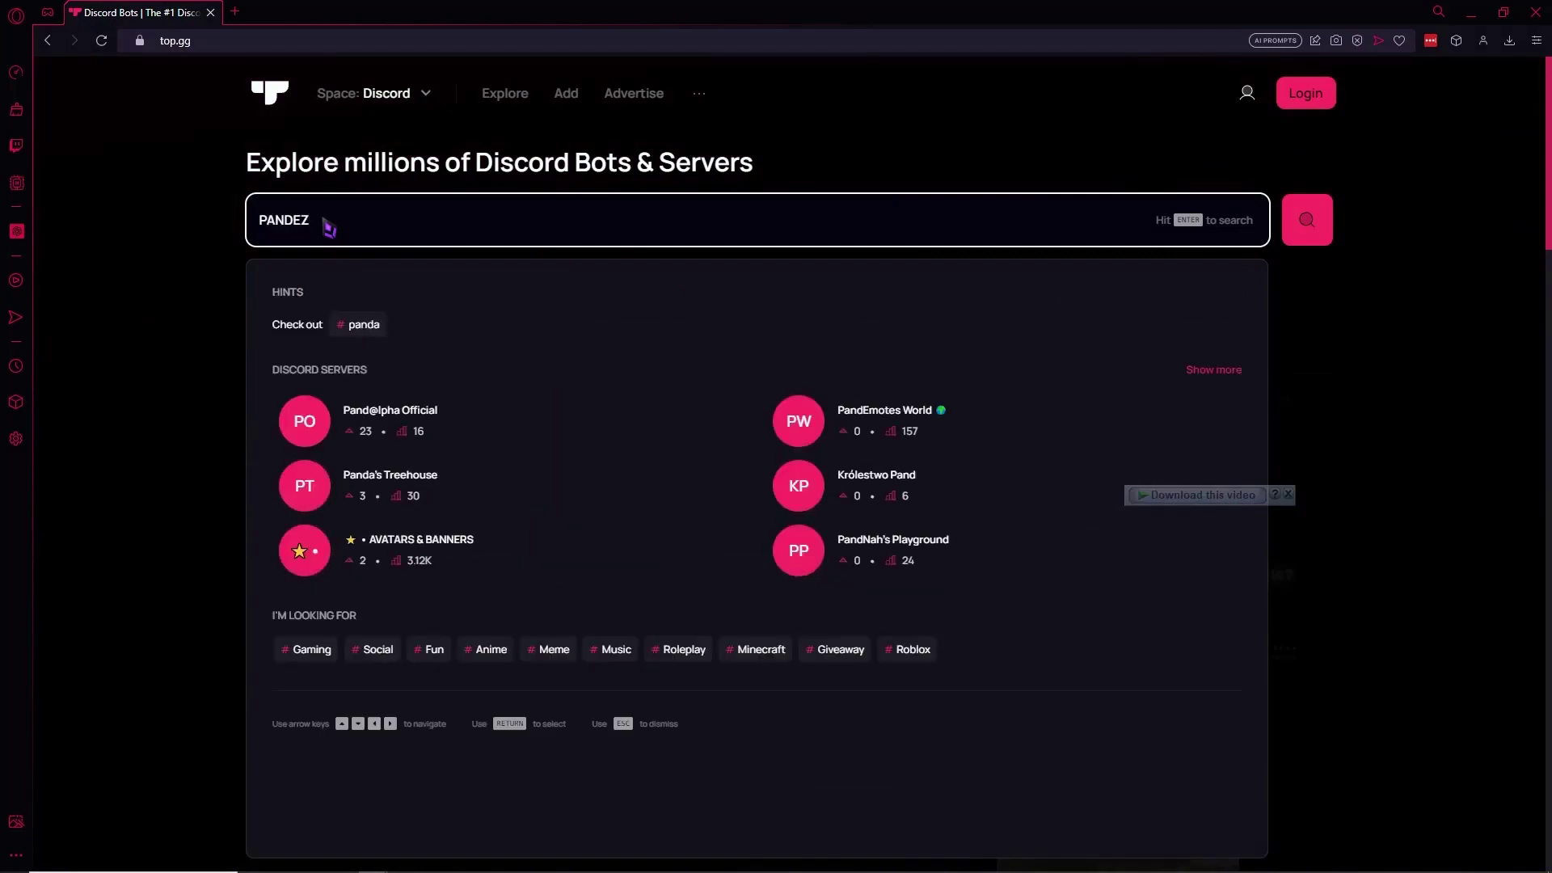
pyautogui.click(1310, 220)
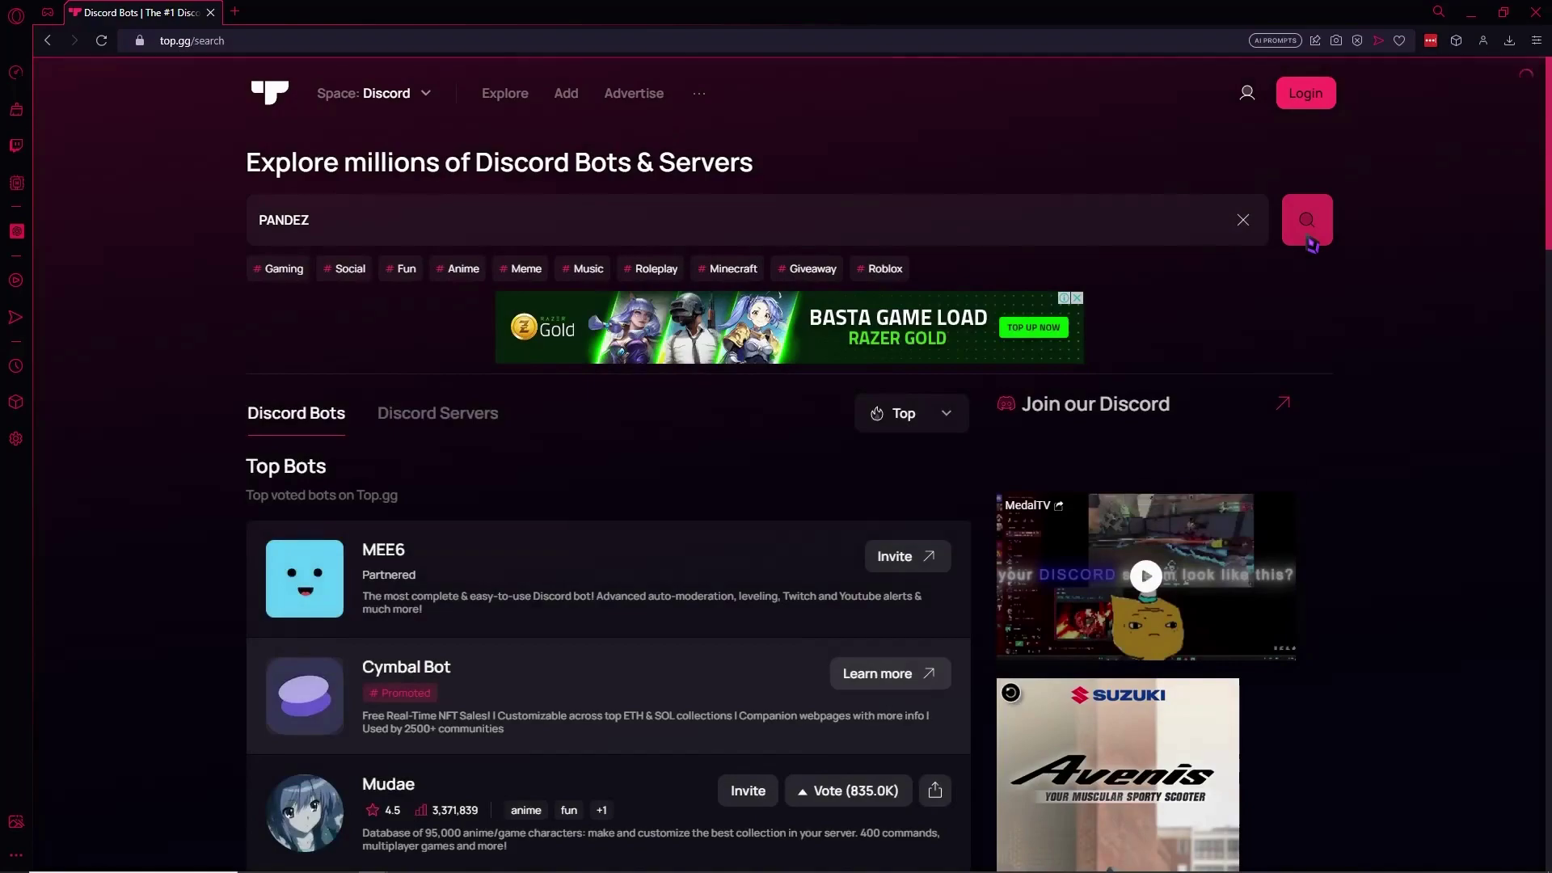
pyautogui.click(1309, 240)
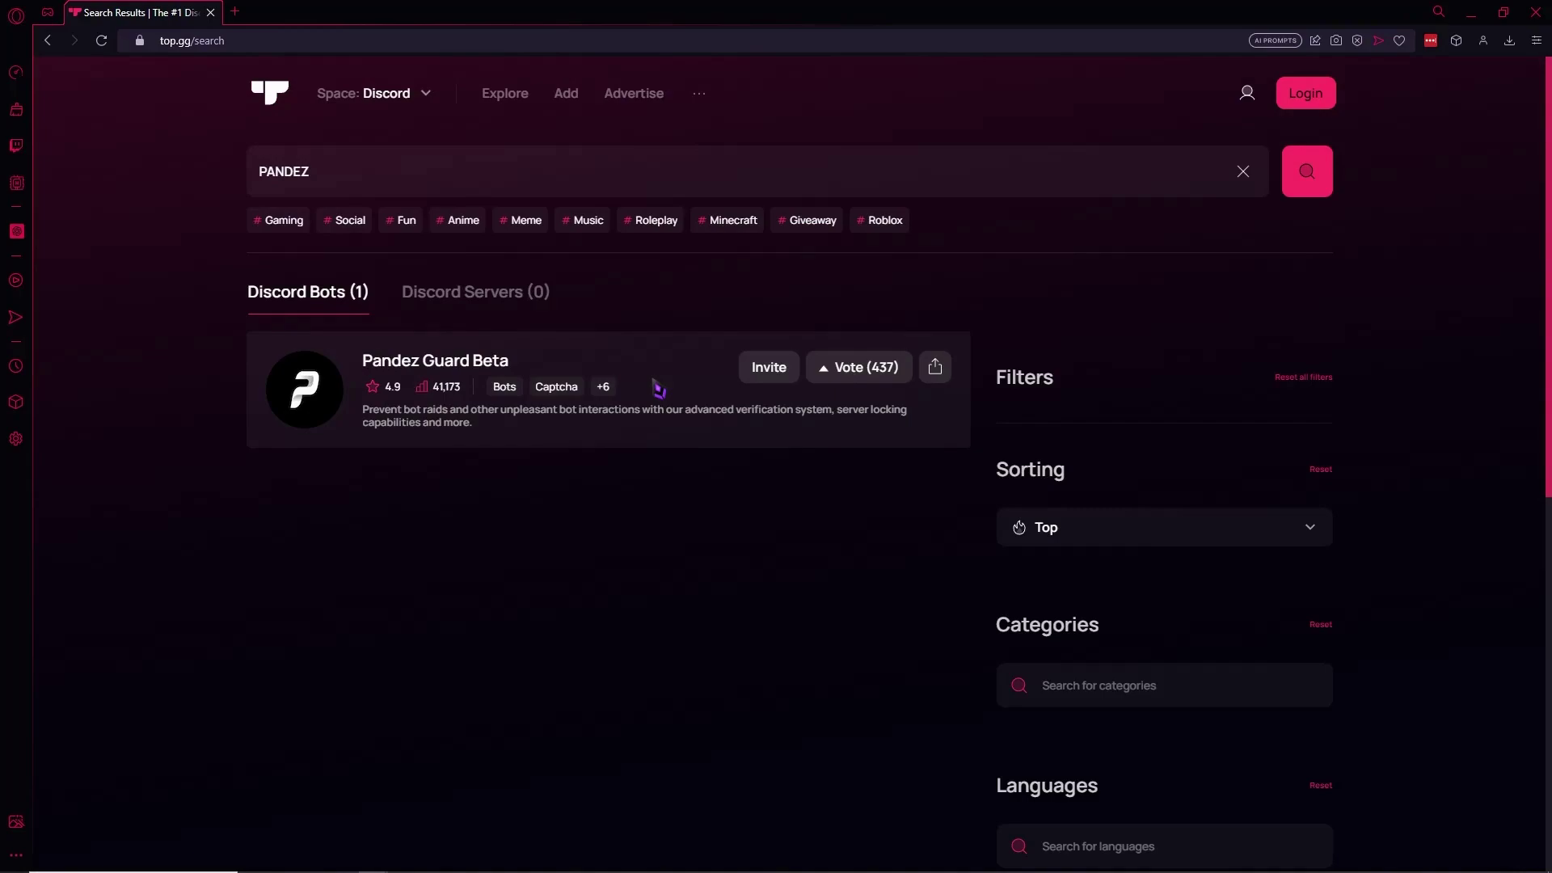
# - Invite Pandez Guard Beta and choose VERIFICATION TUTORIAL as the server to add it to
pyautogui.click(769, 368)
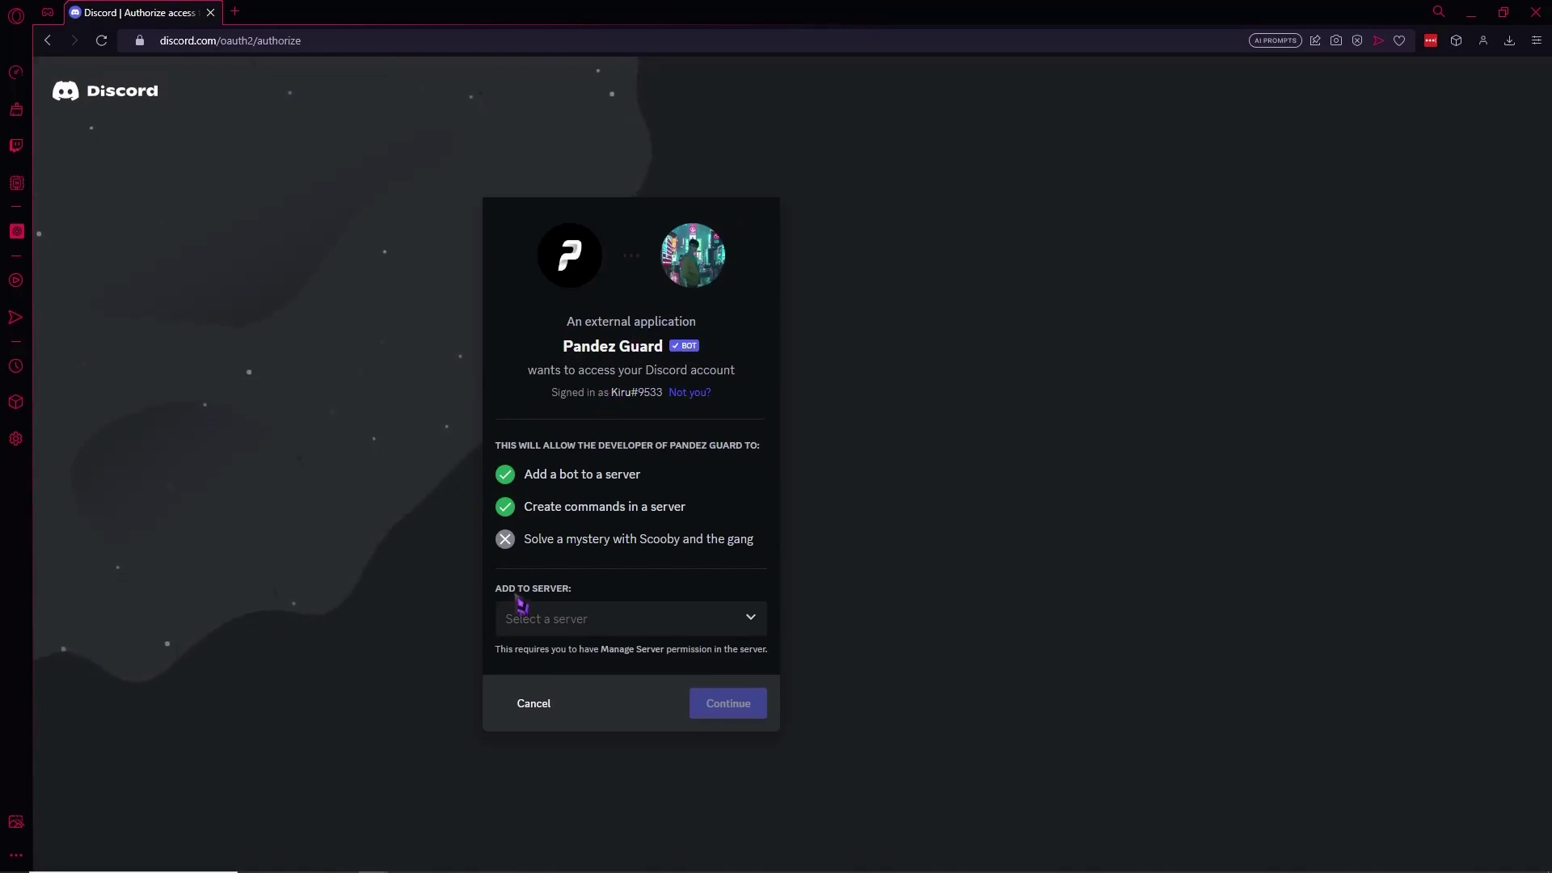
pyautogui.click(540, 627)
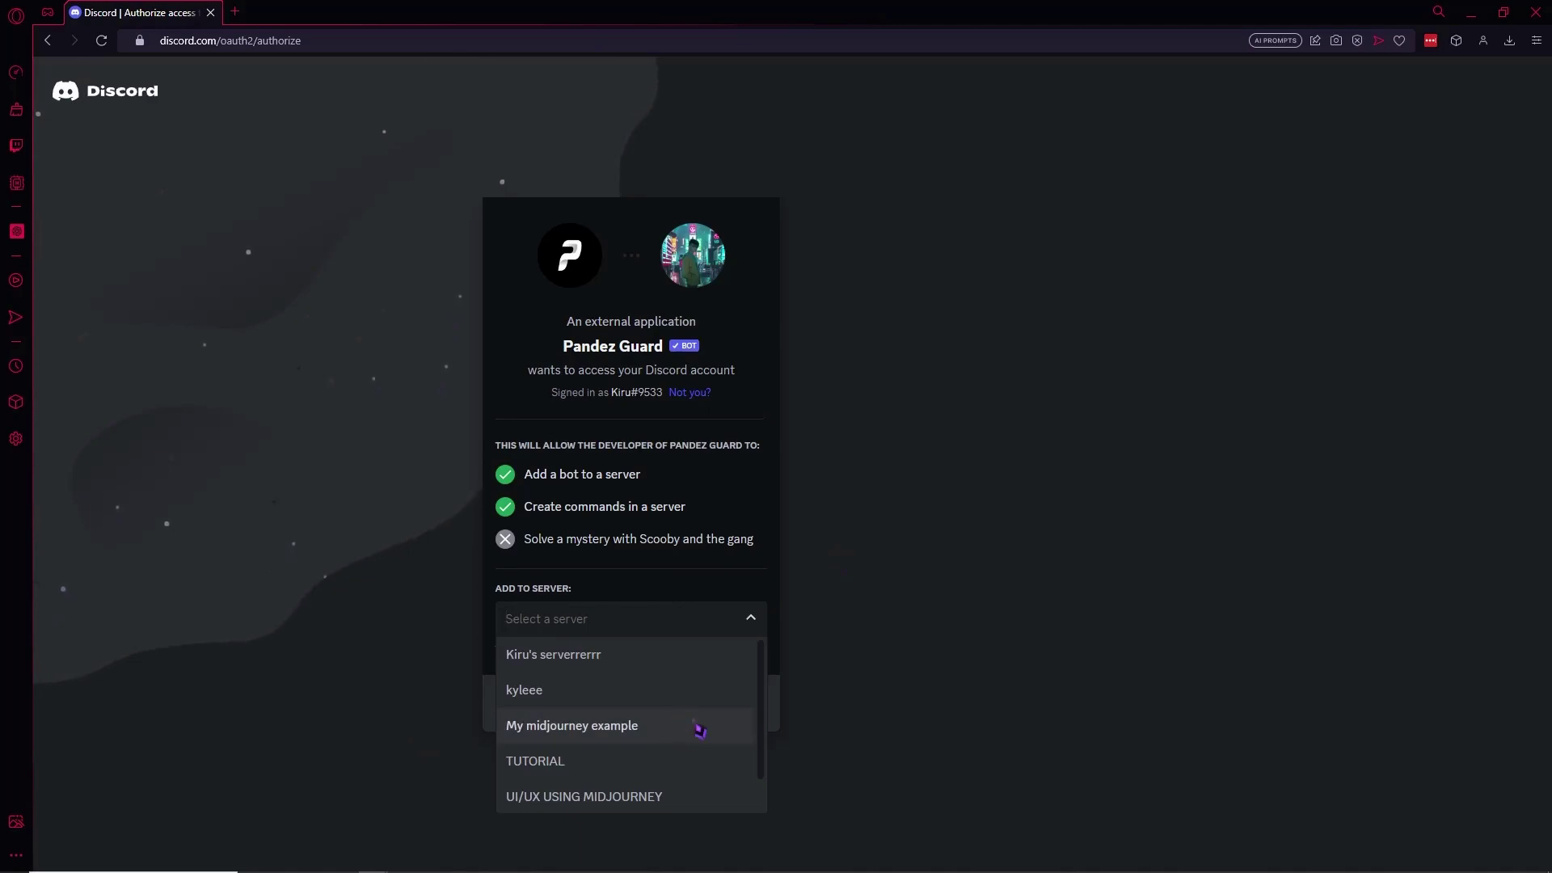
pyautogui.scroll(-1, 634, 796)
pyautogui.click(588, 807)
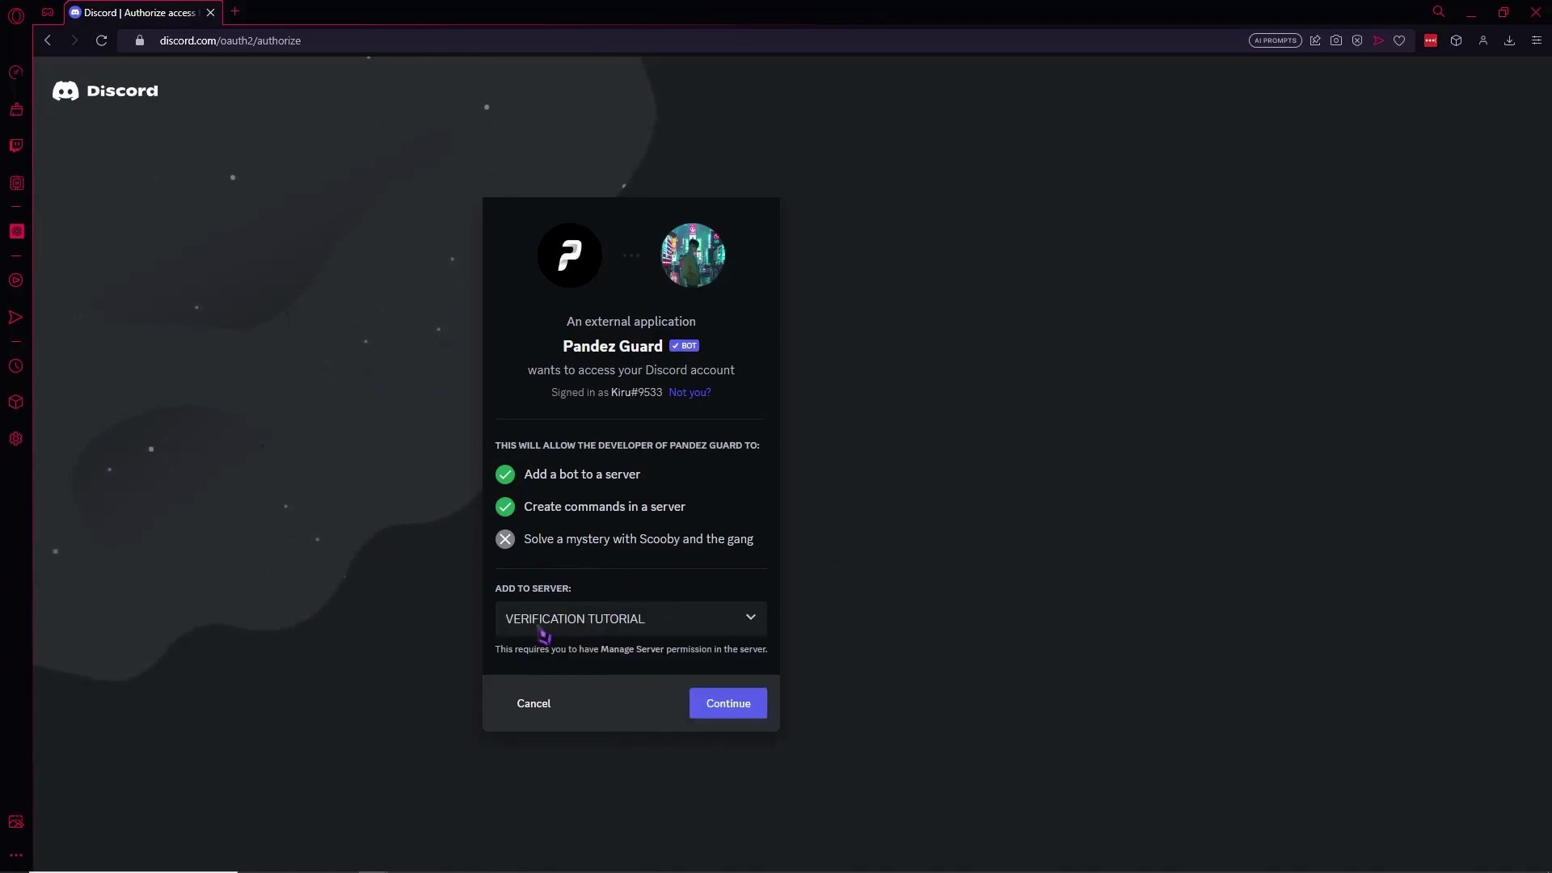
pyautogui.click(709, 704)
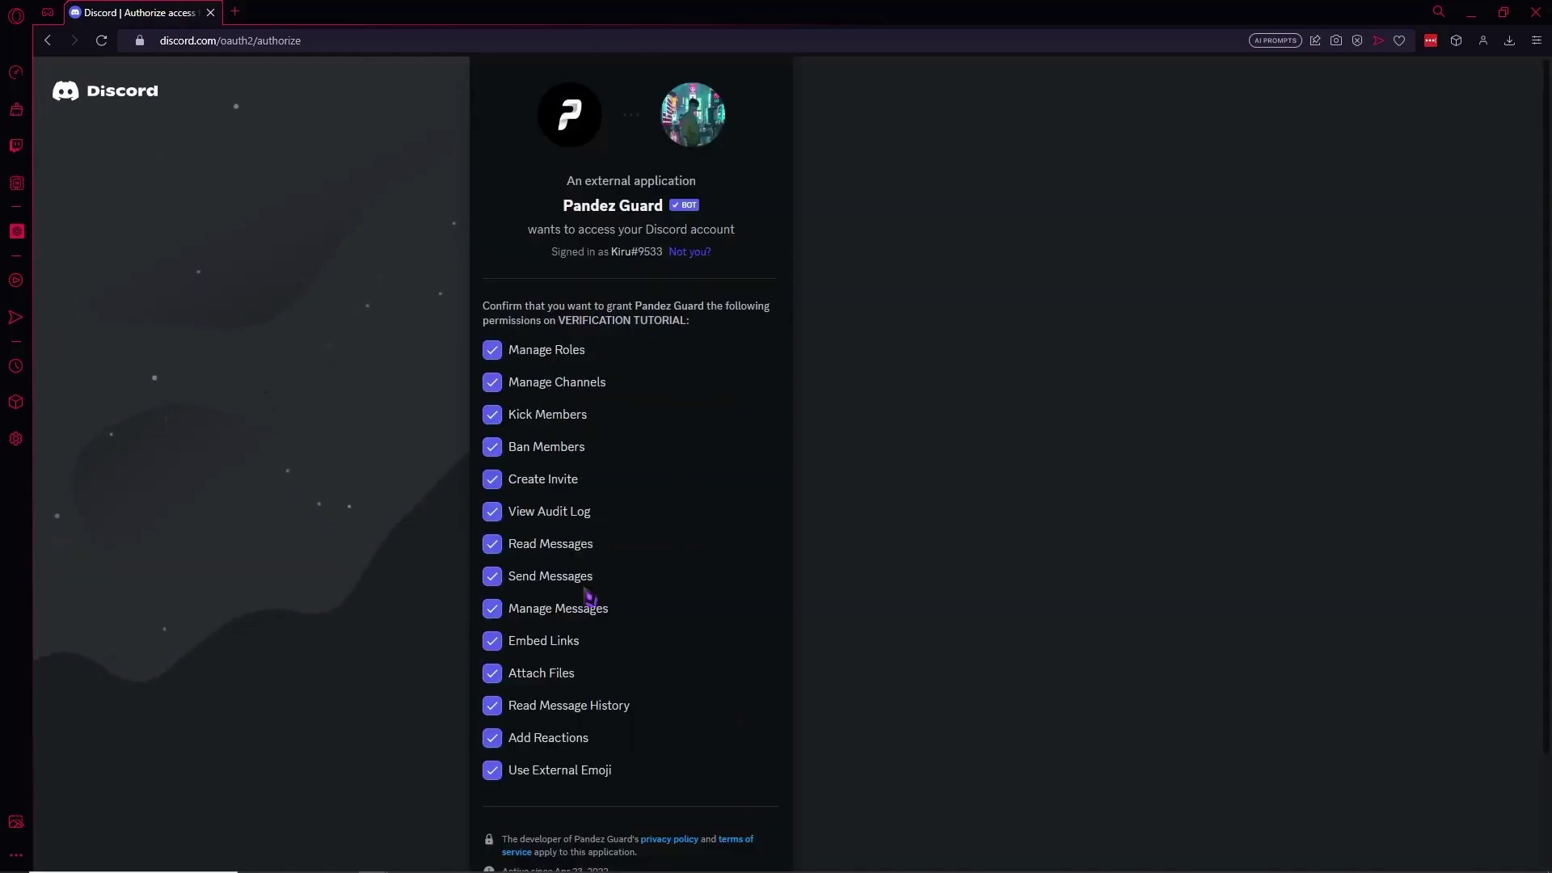
# - Authorize Pandez Guard with all requested permissions and complete the human check
pyautogui.scroll(-3, 529, 592)
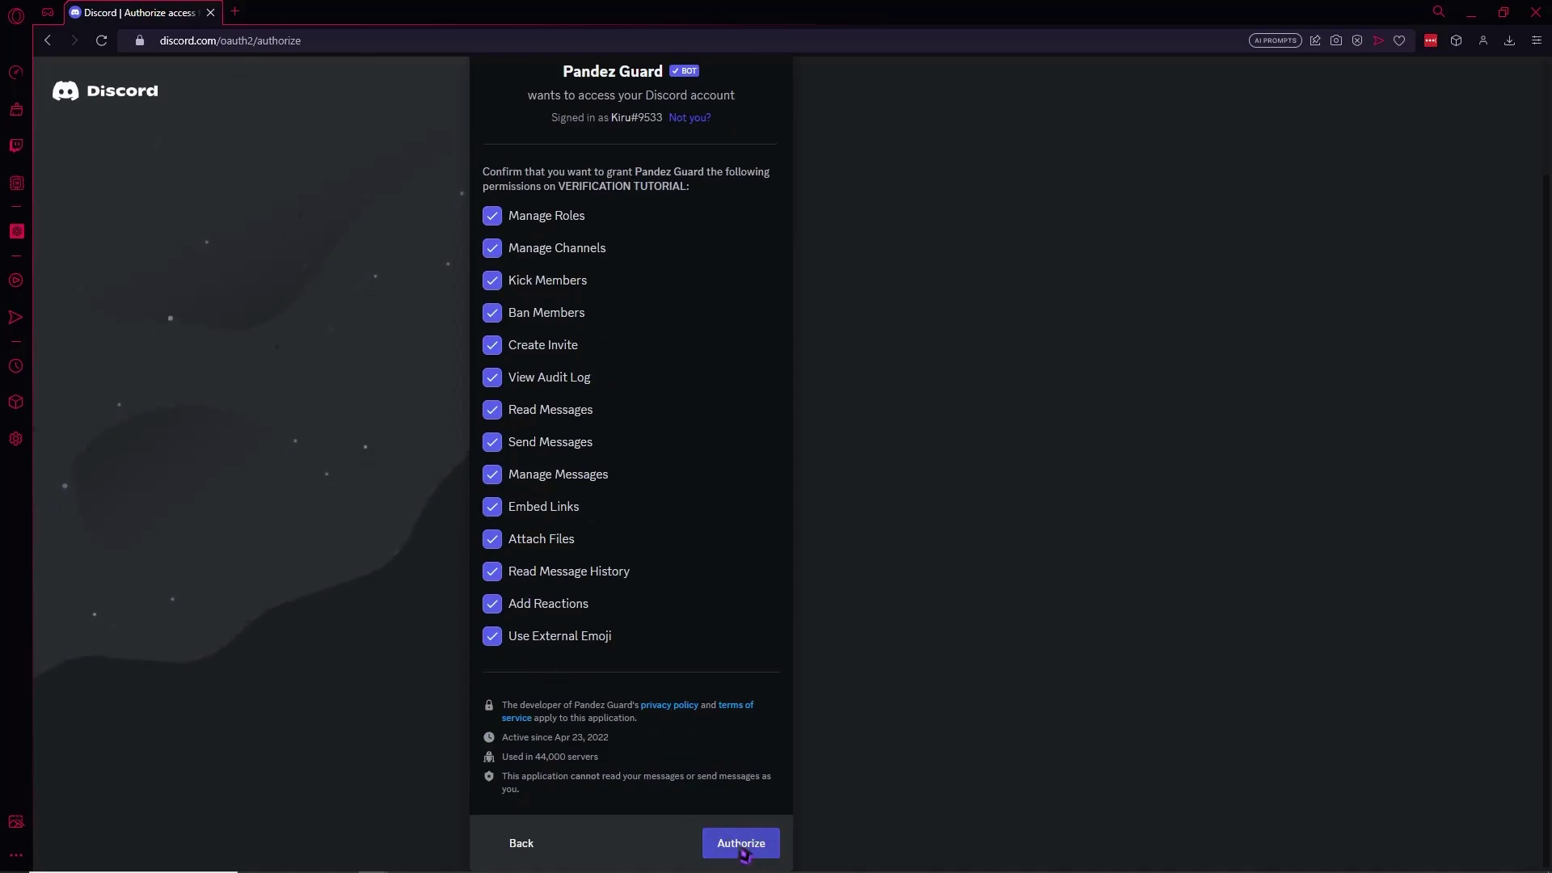
pyautogui.click(743, 849)
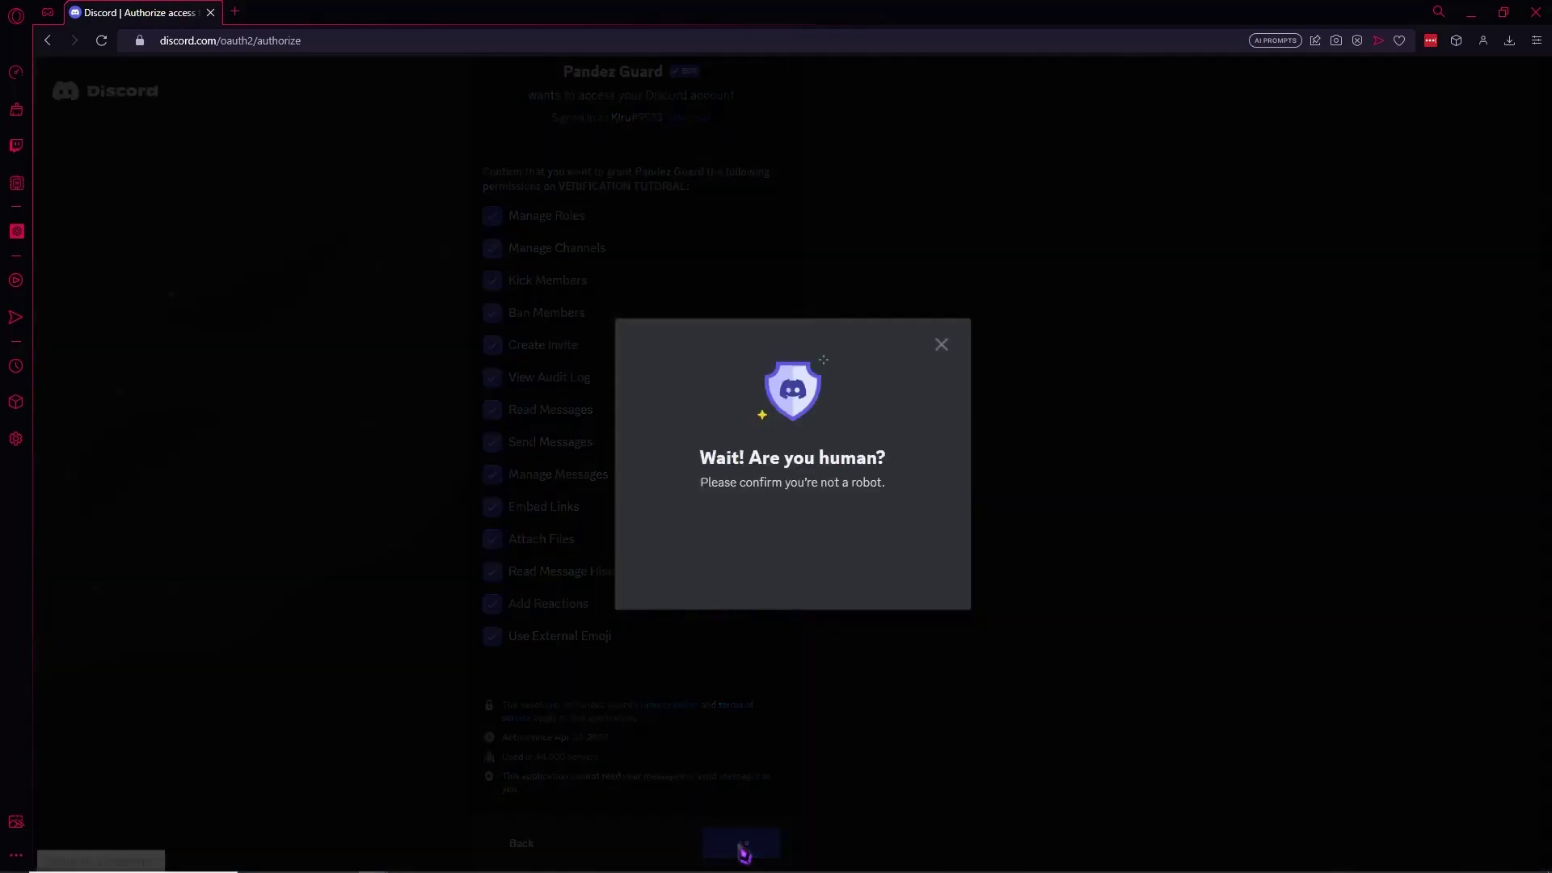
pyautogui.click(696, 540)
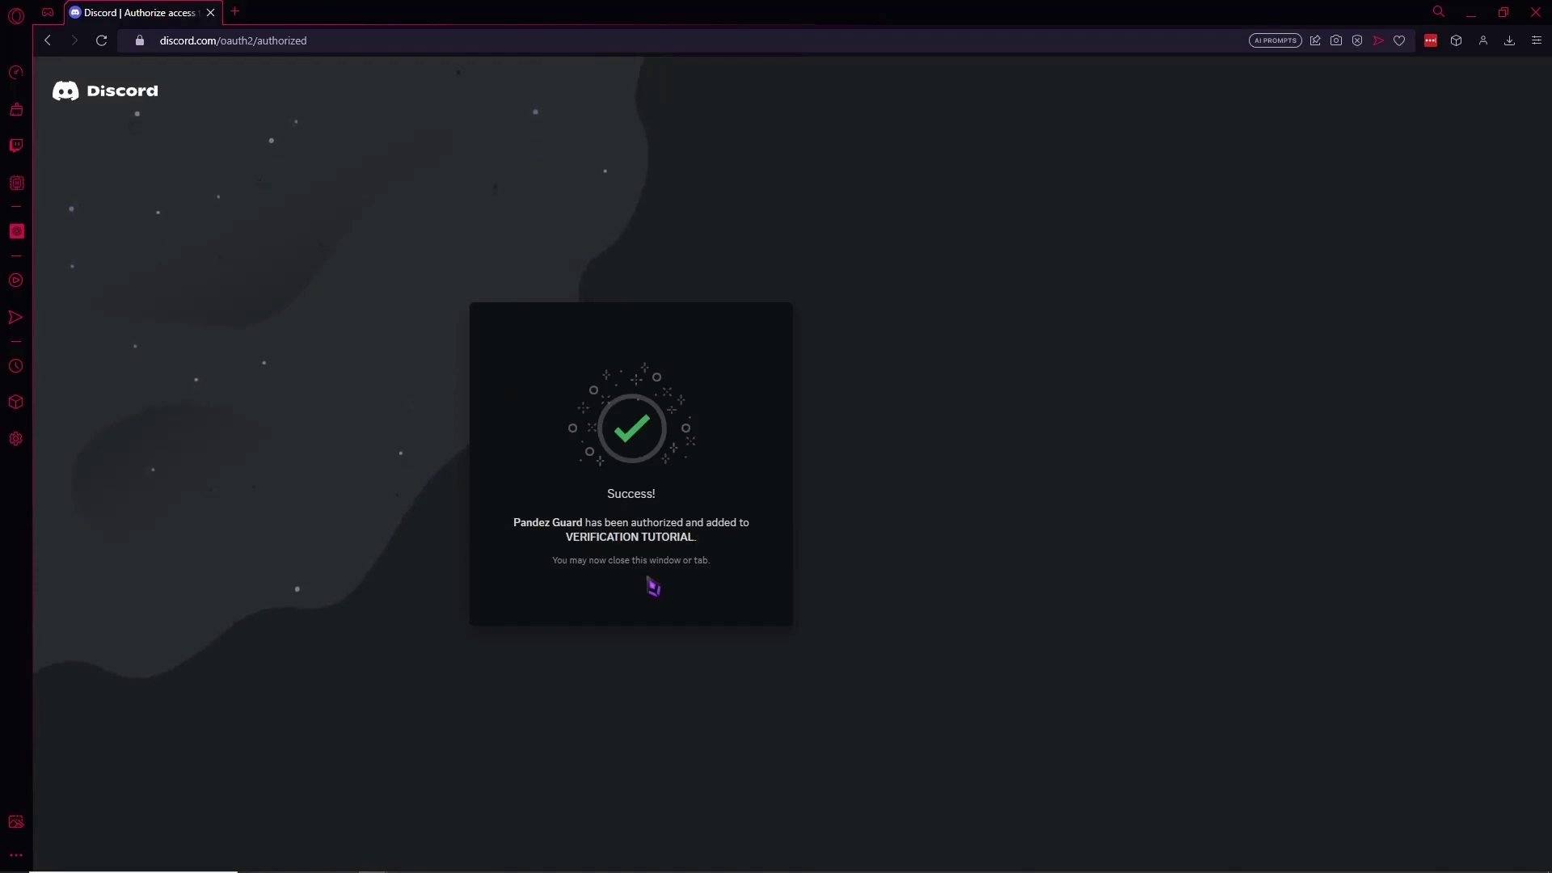
# - Switch back to Discord, assign BOTS ROLE to the Pandez Guard Beta bot, and check the roles on its profile
pyautogui.click(672, 862)
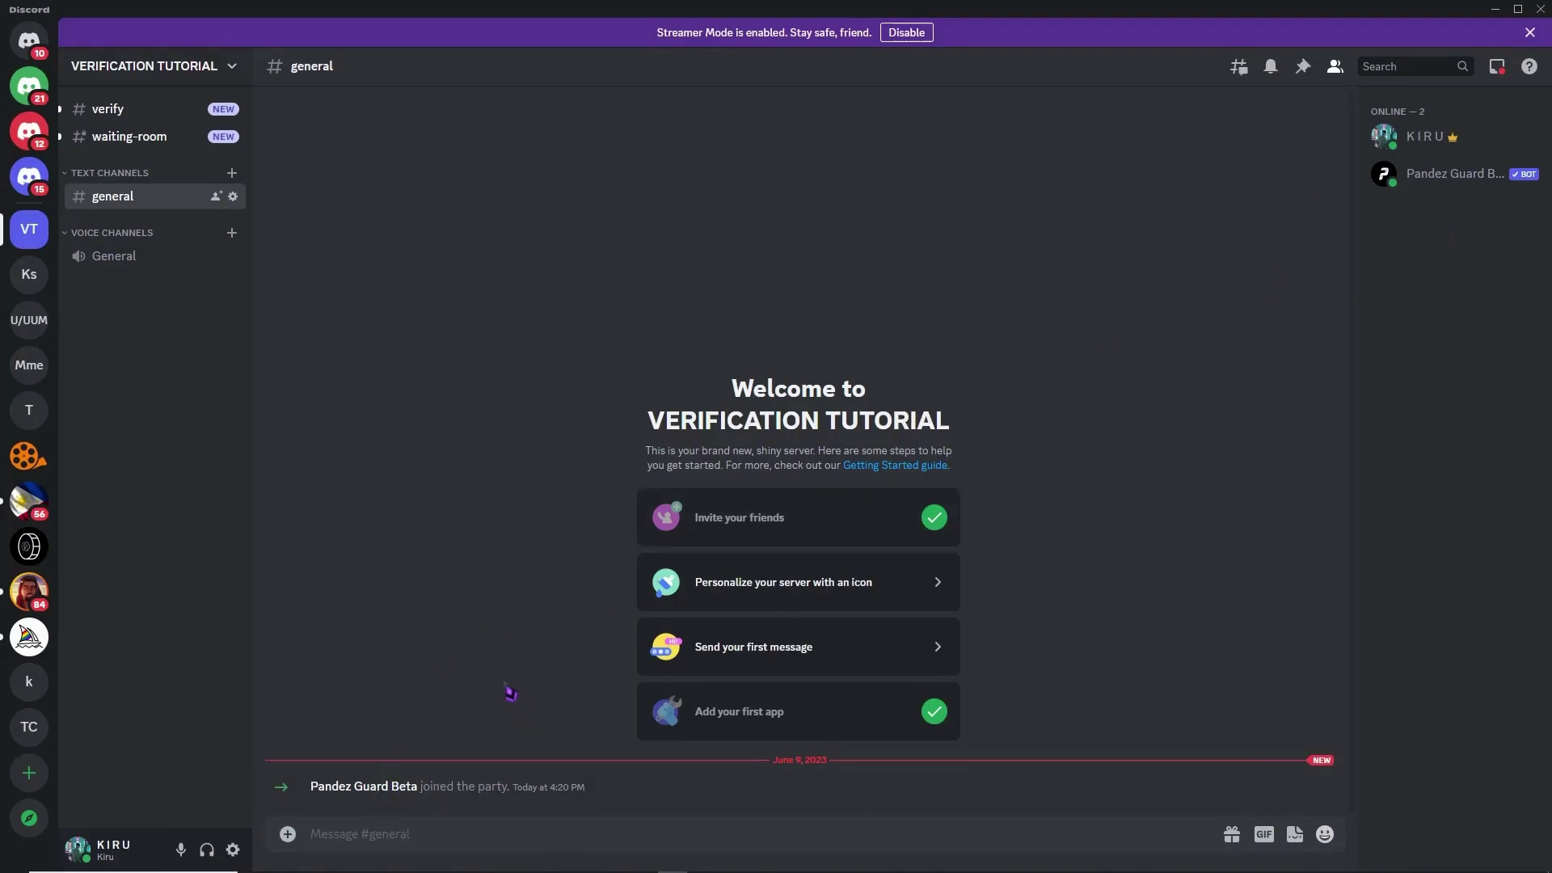
pyautogui.click(359, 796)
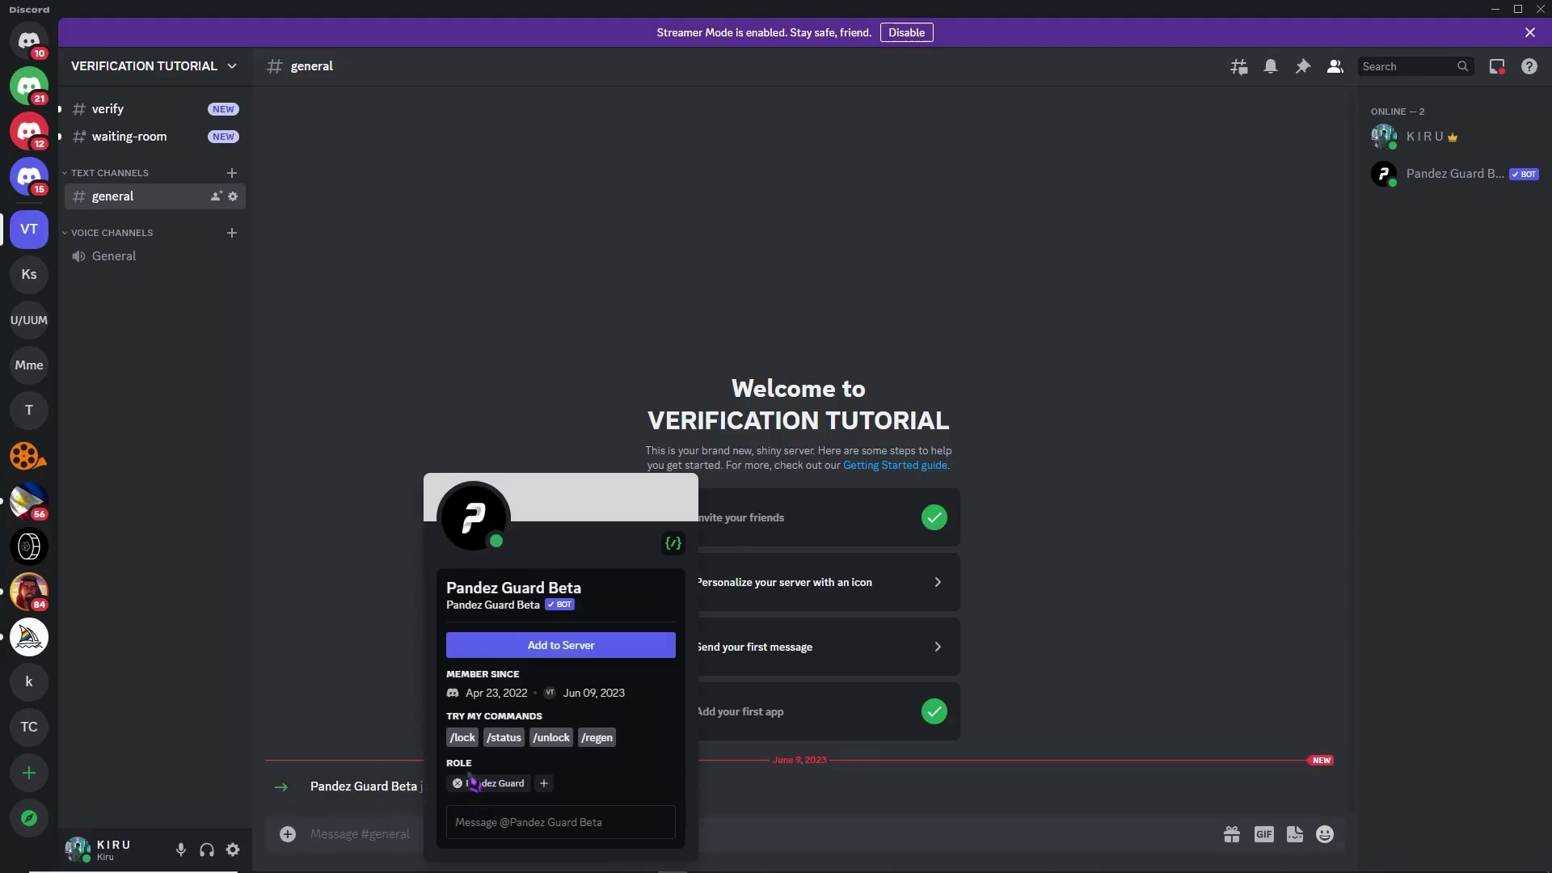
pyautogui.click(545, 787)
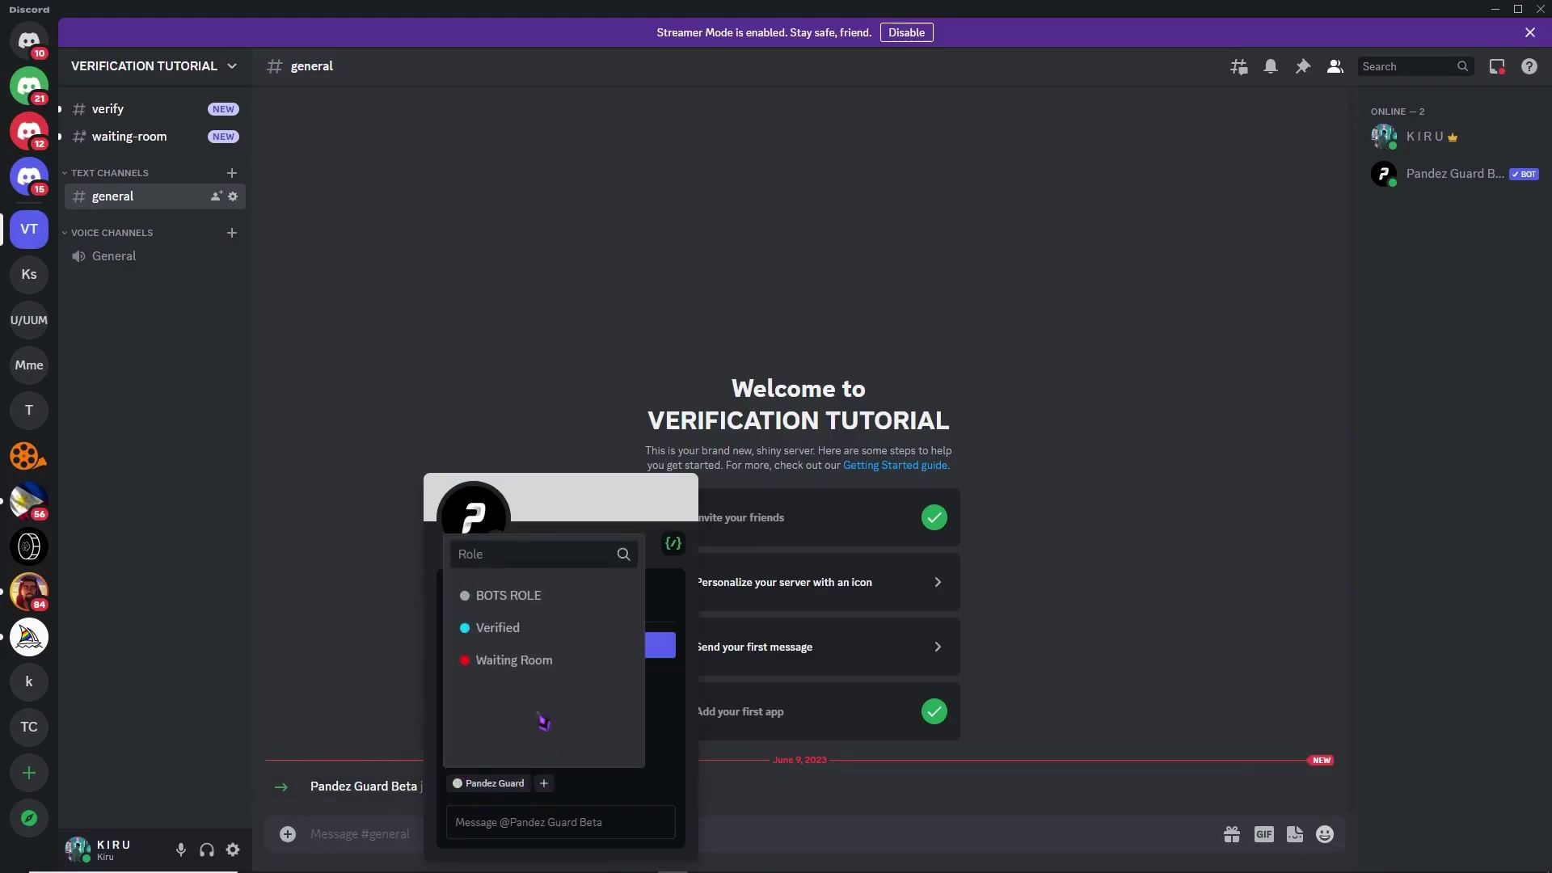
pyautogui.click(532, 597)
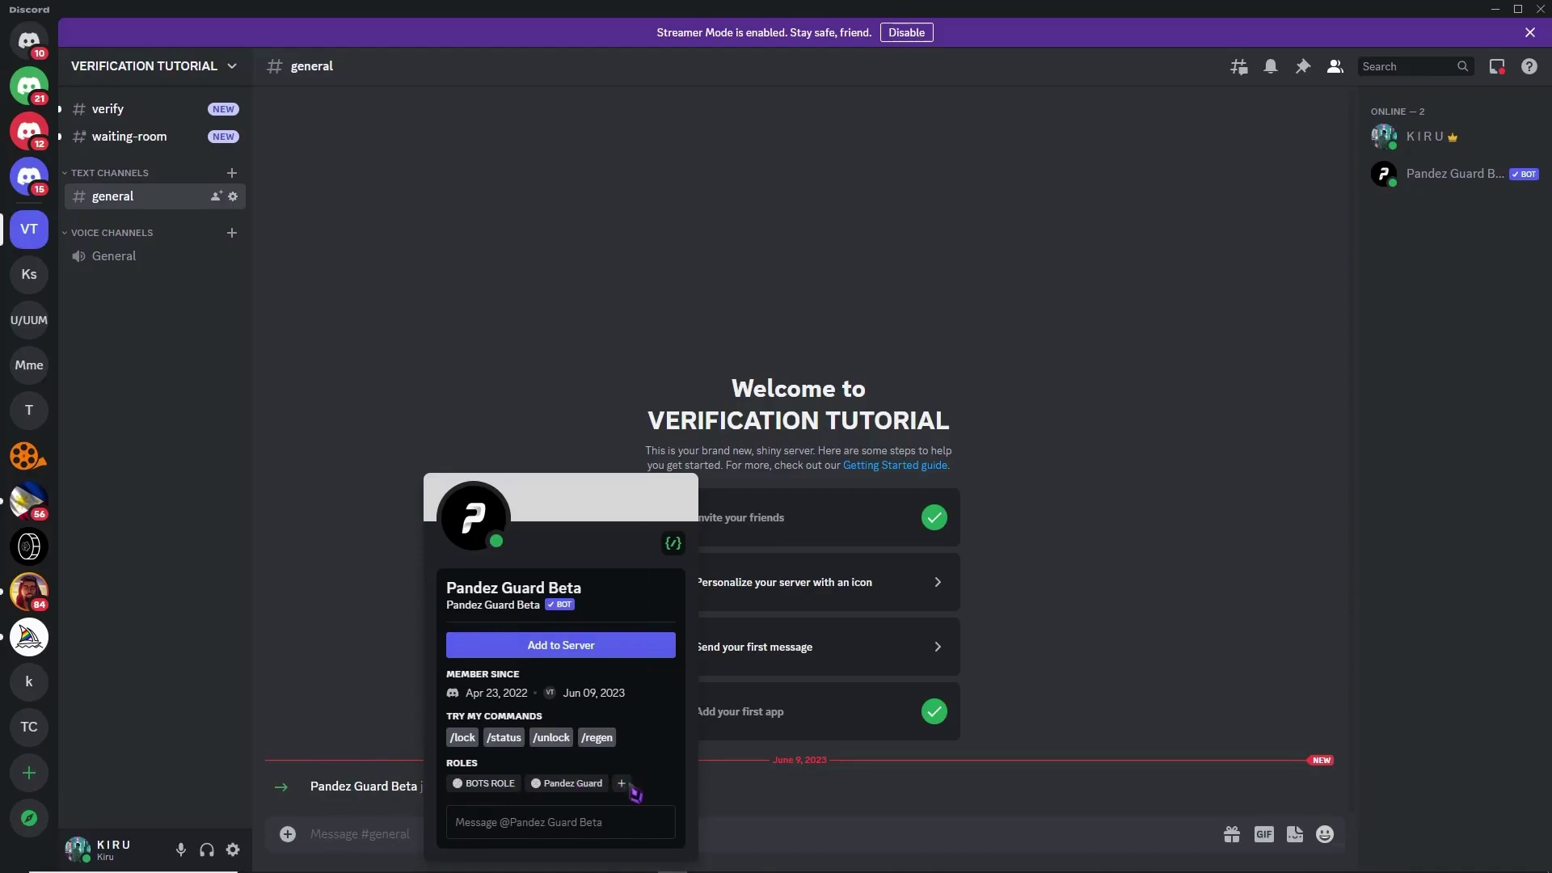
pyautogui.click(1105, 566)
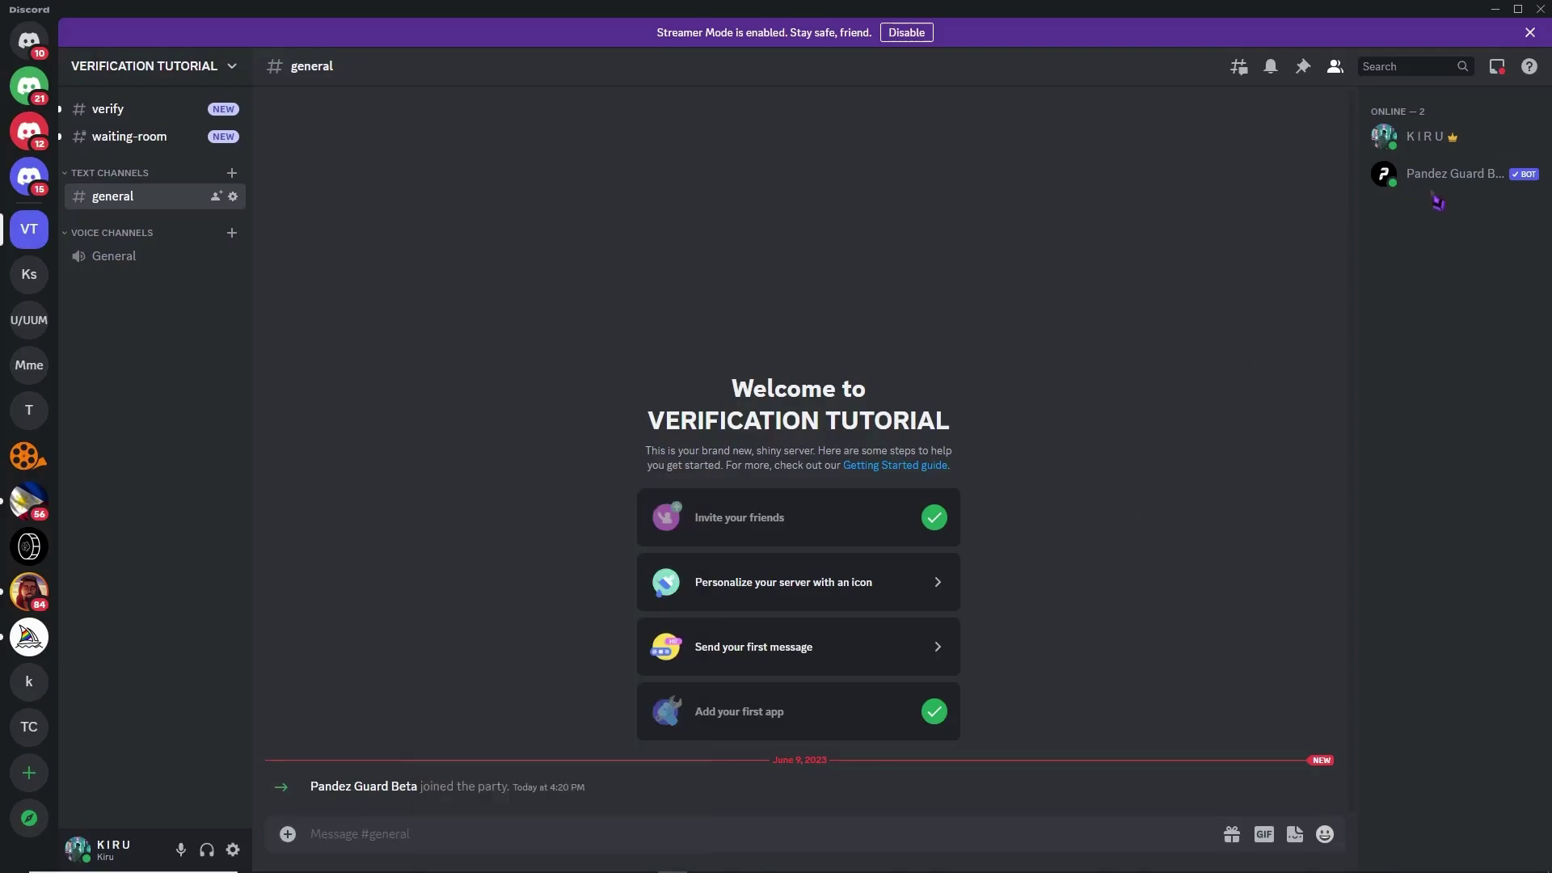
pyautogui.click(1445, 188)
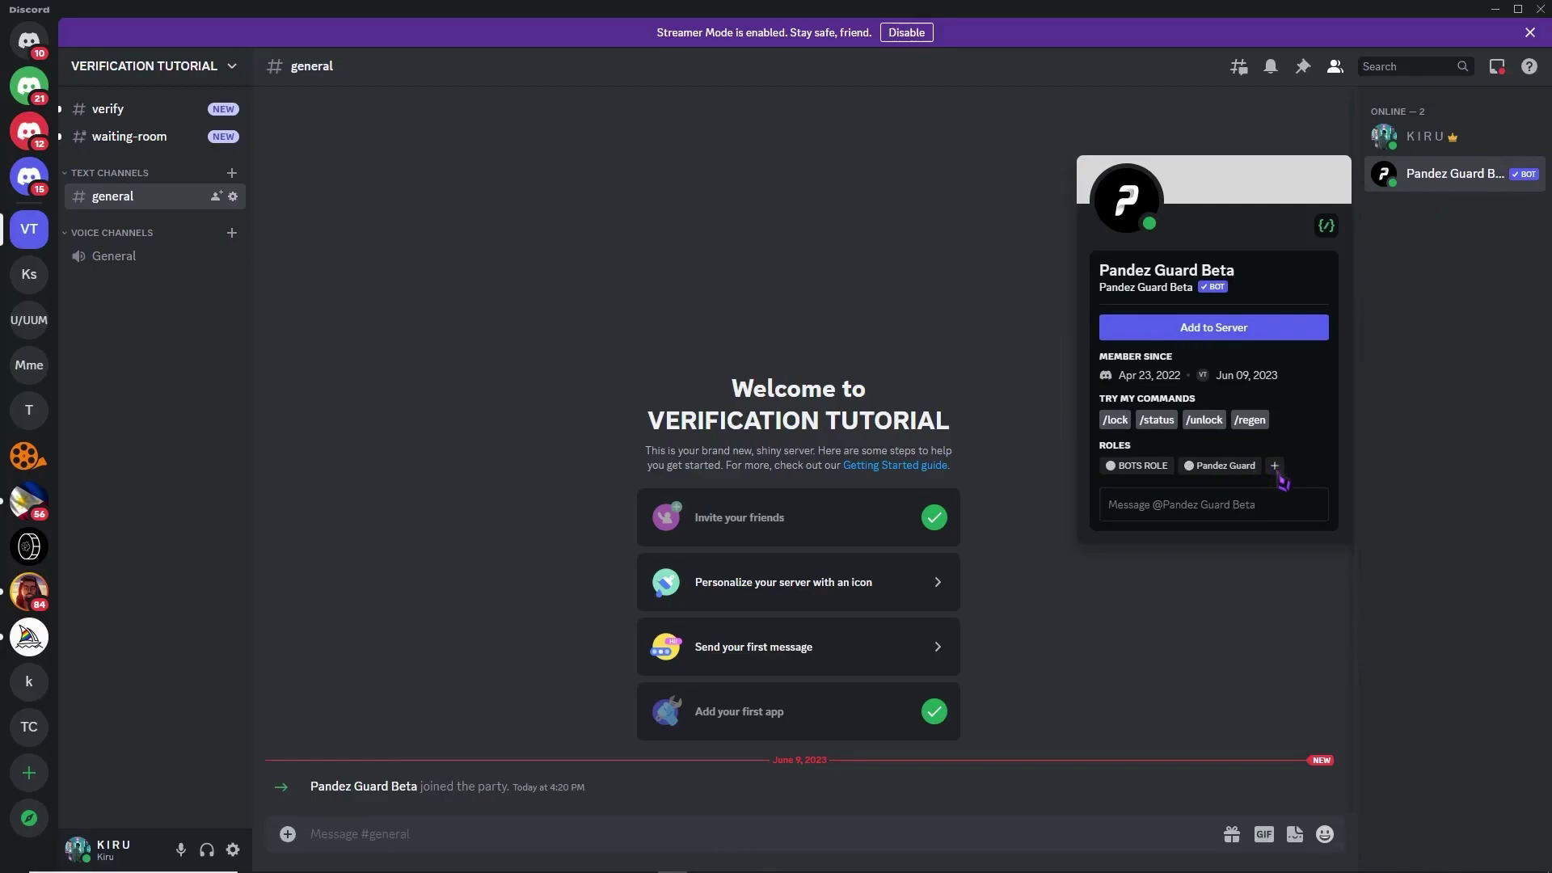
pyautogui.click(1469, 396)
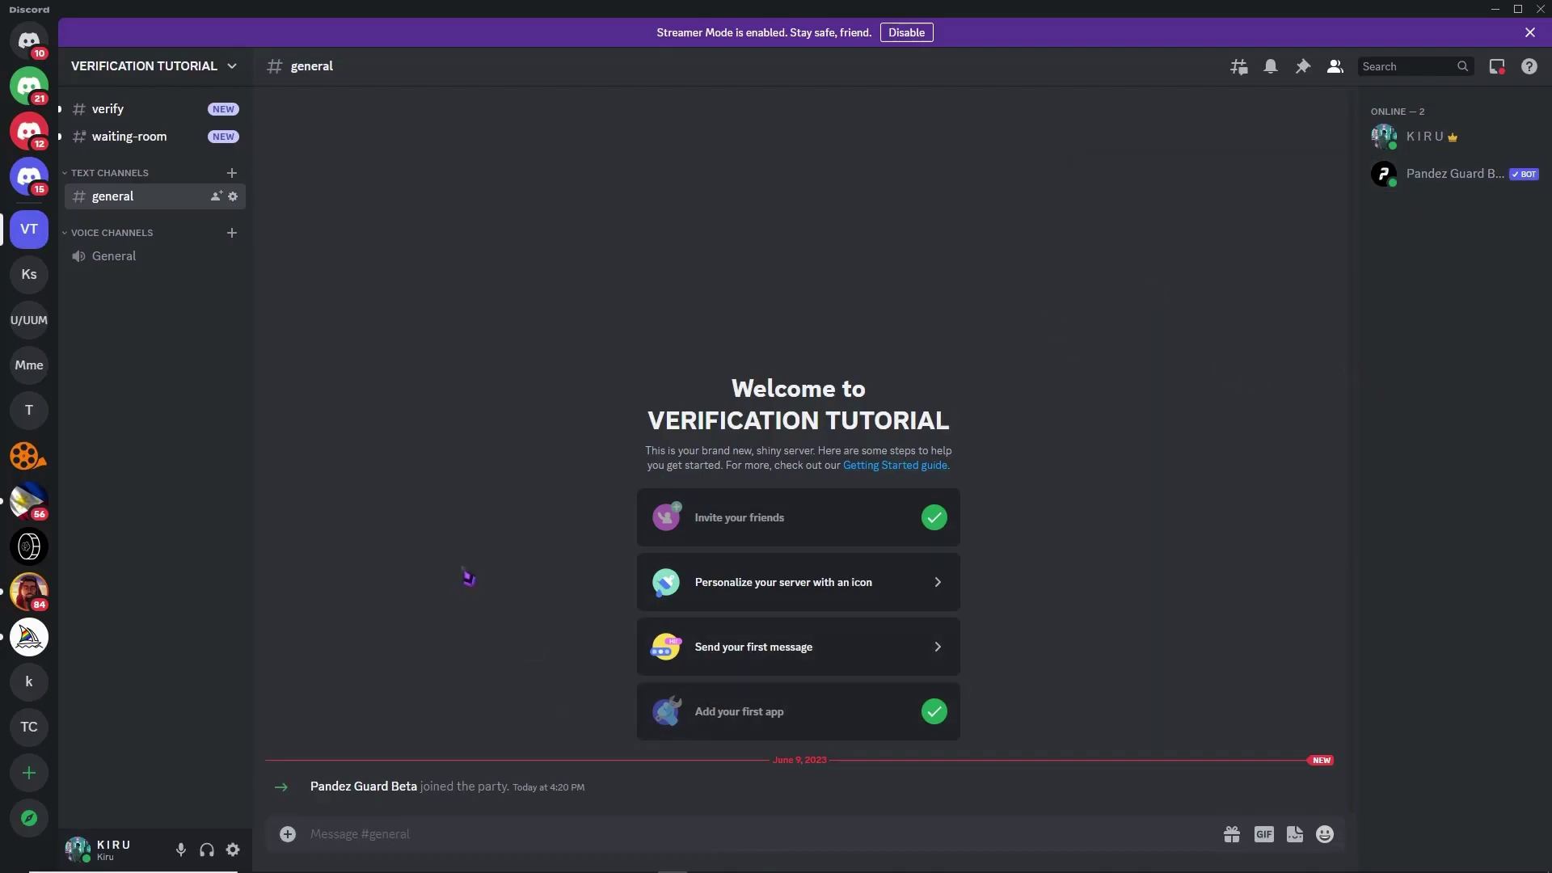
# - Complete Pandez Guard's verification in the verify channel, continuing past the DM and rules stages and submitting the captcha text
pyautogui.click(173, 112)
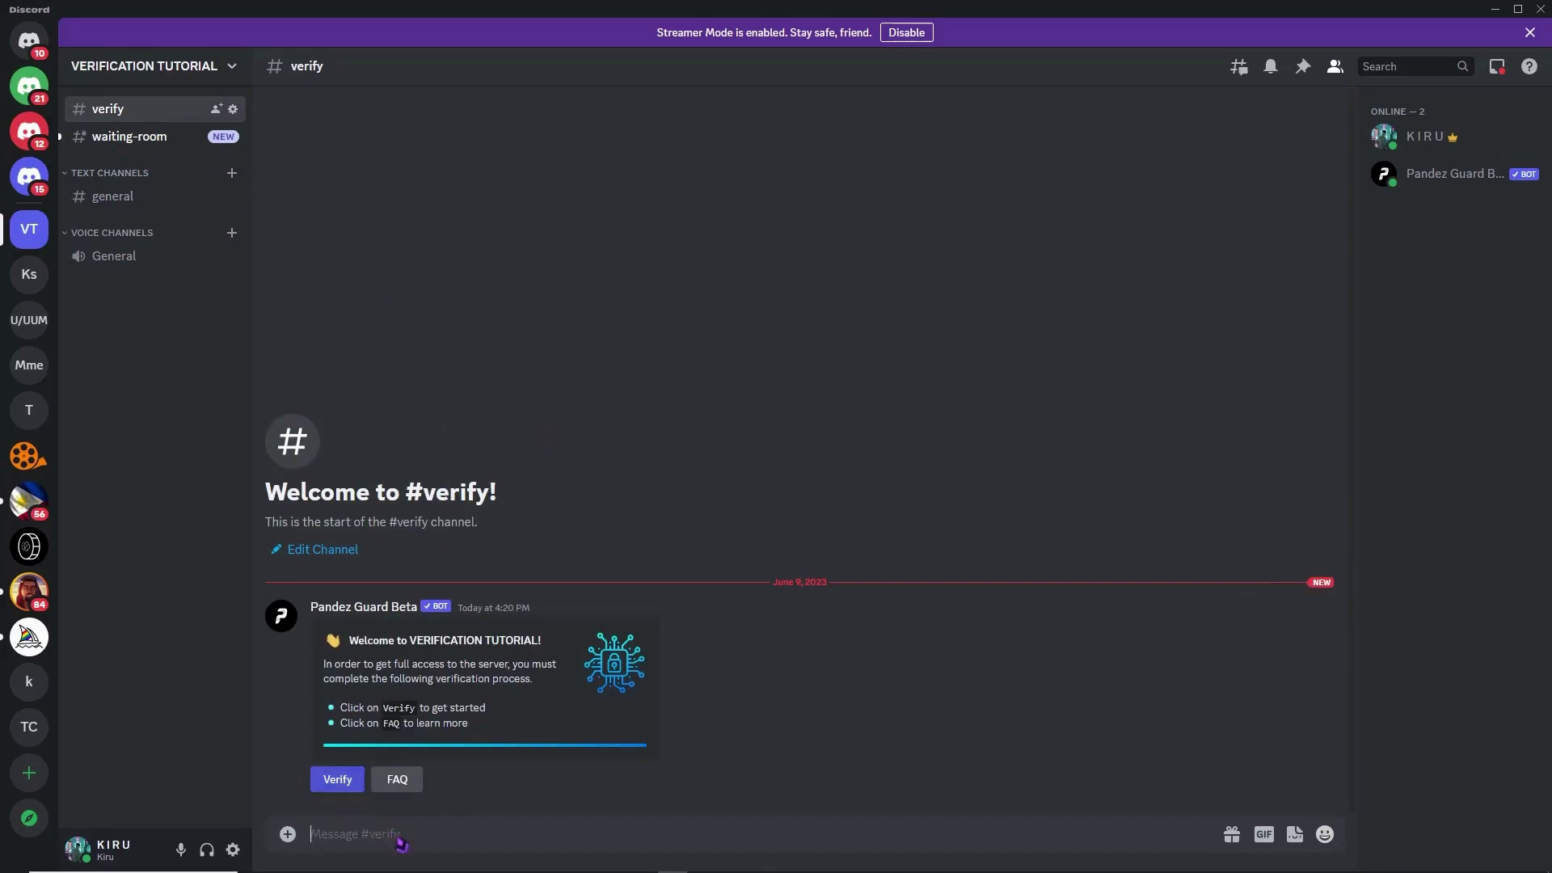
pyautogui.click(356, 788)
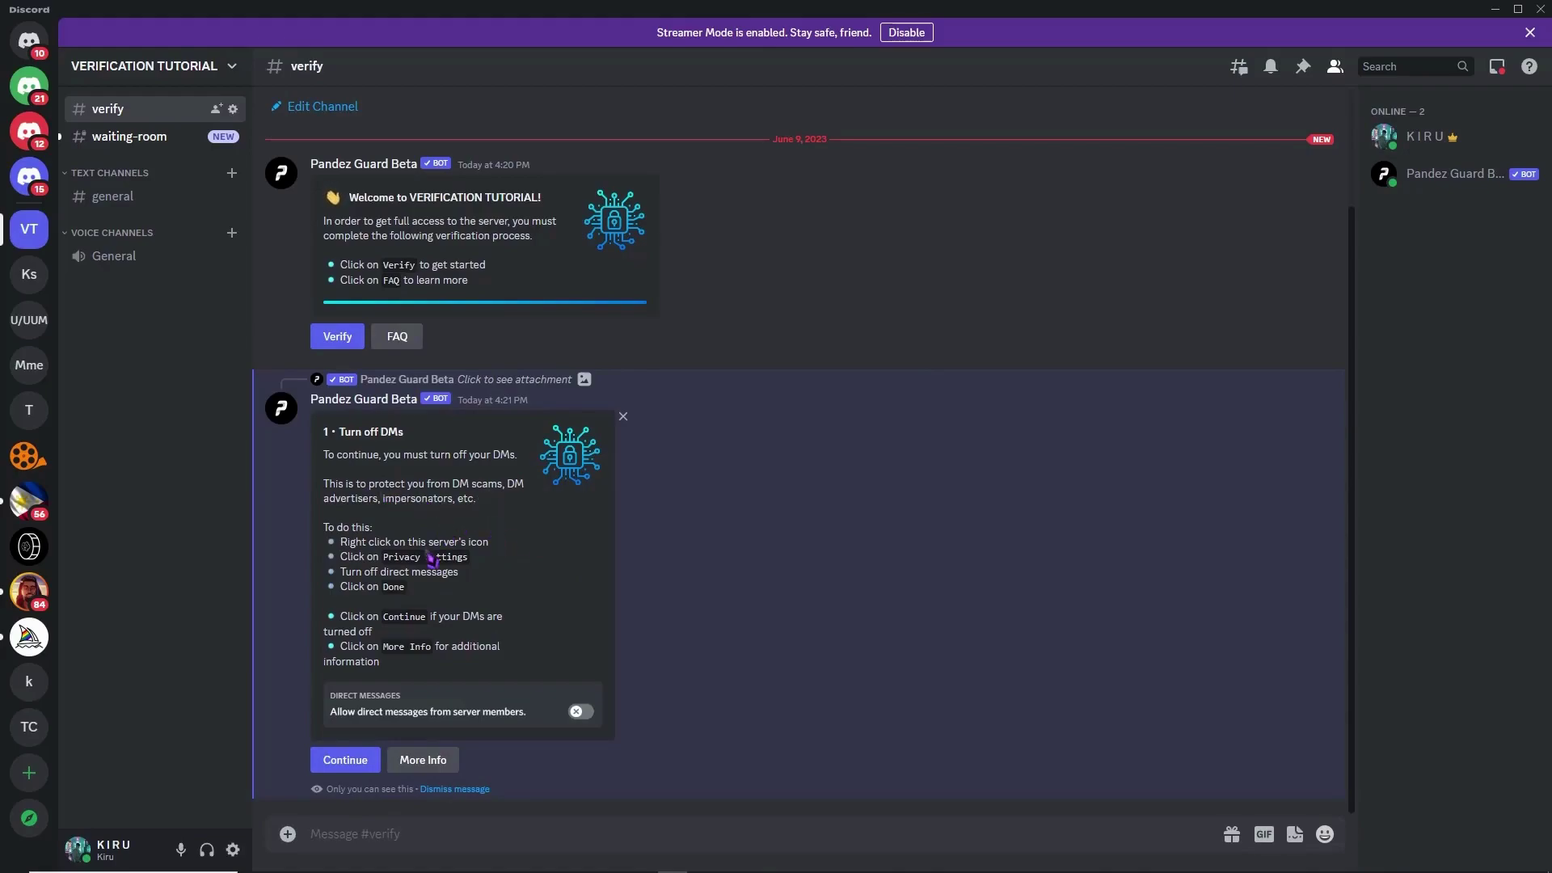
pyautogui.click(366, 760)
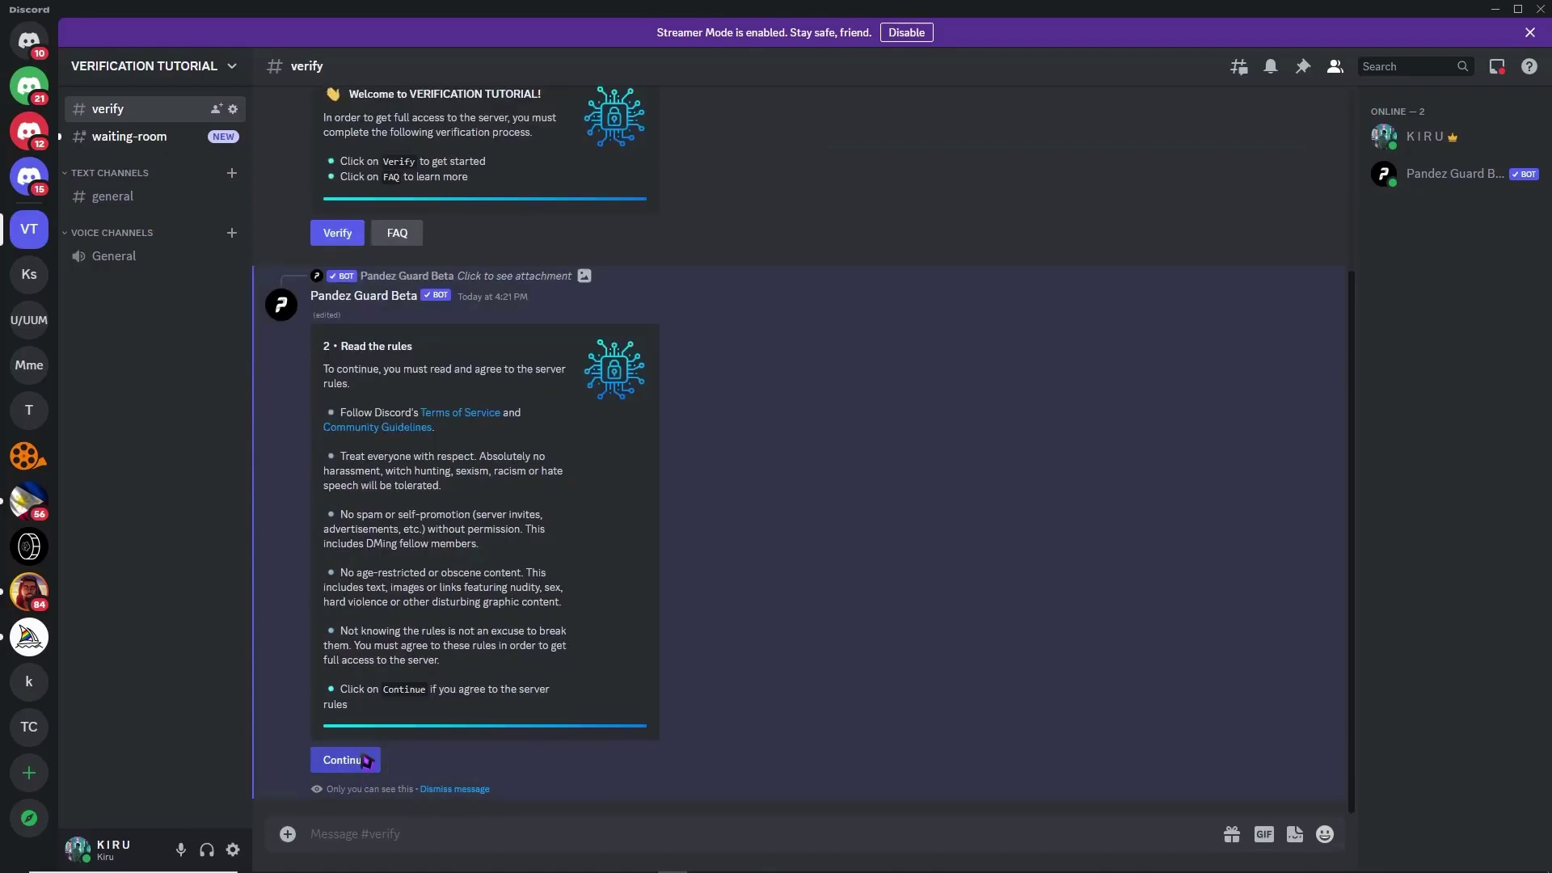
pyautogui.click(355, 764)
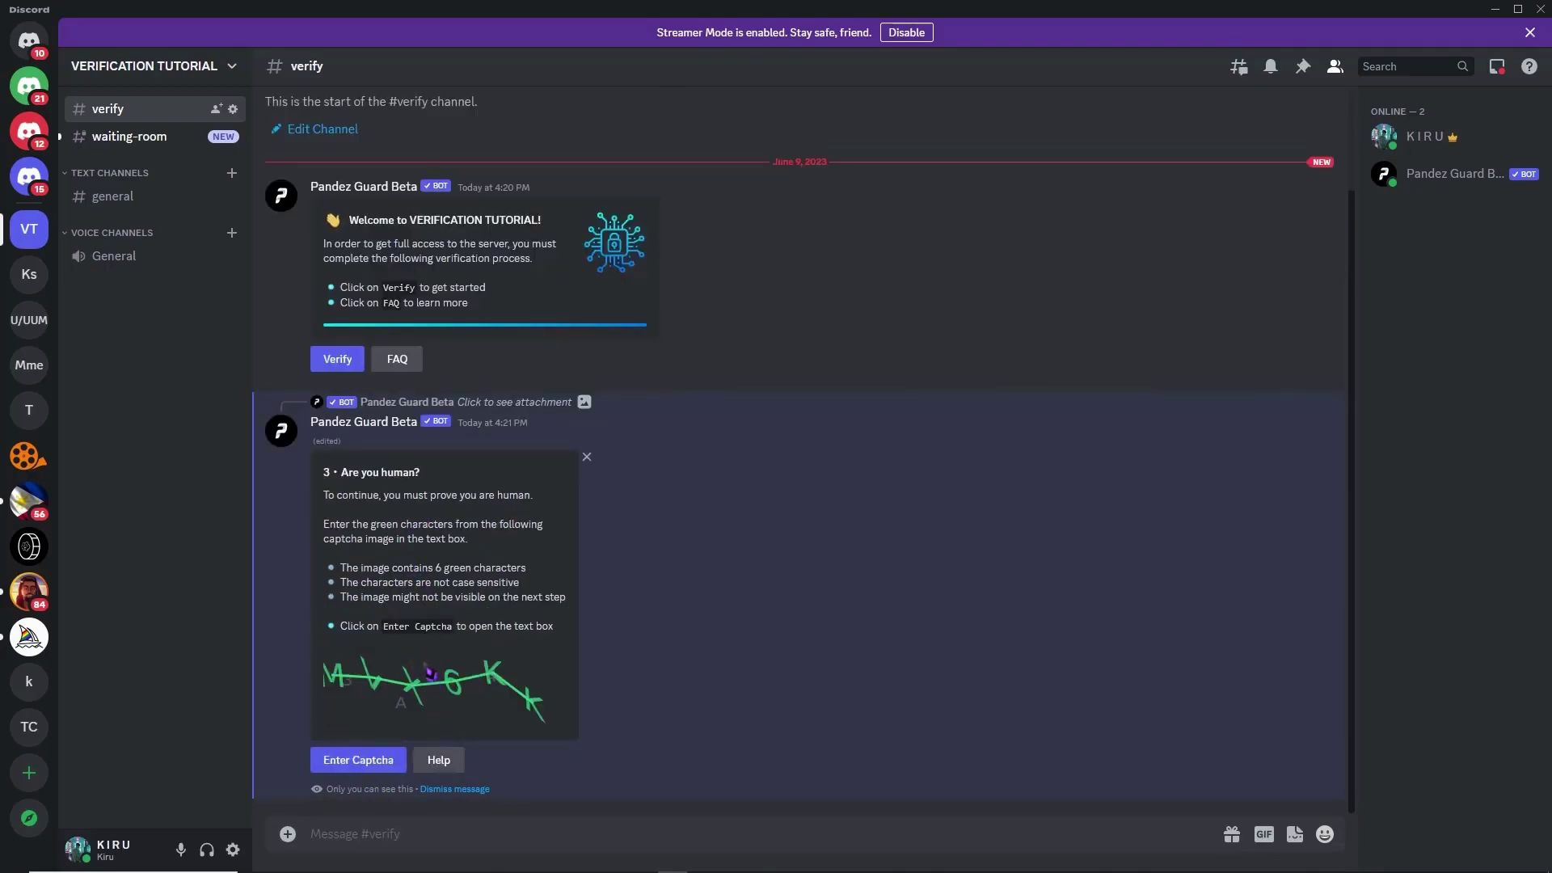
pyautogui.click(393, 764)
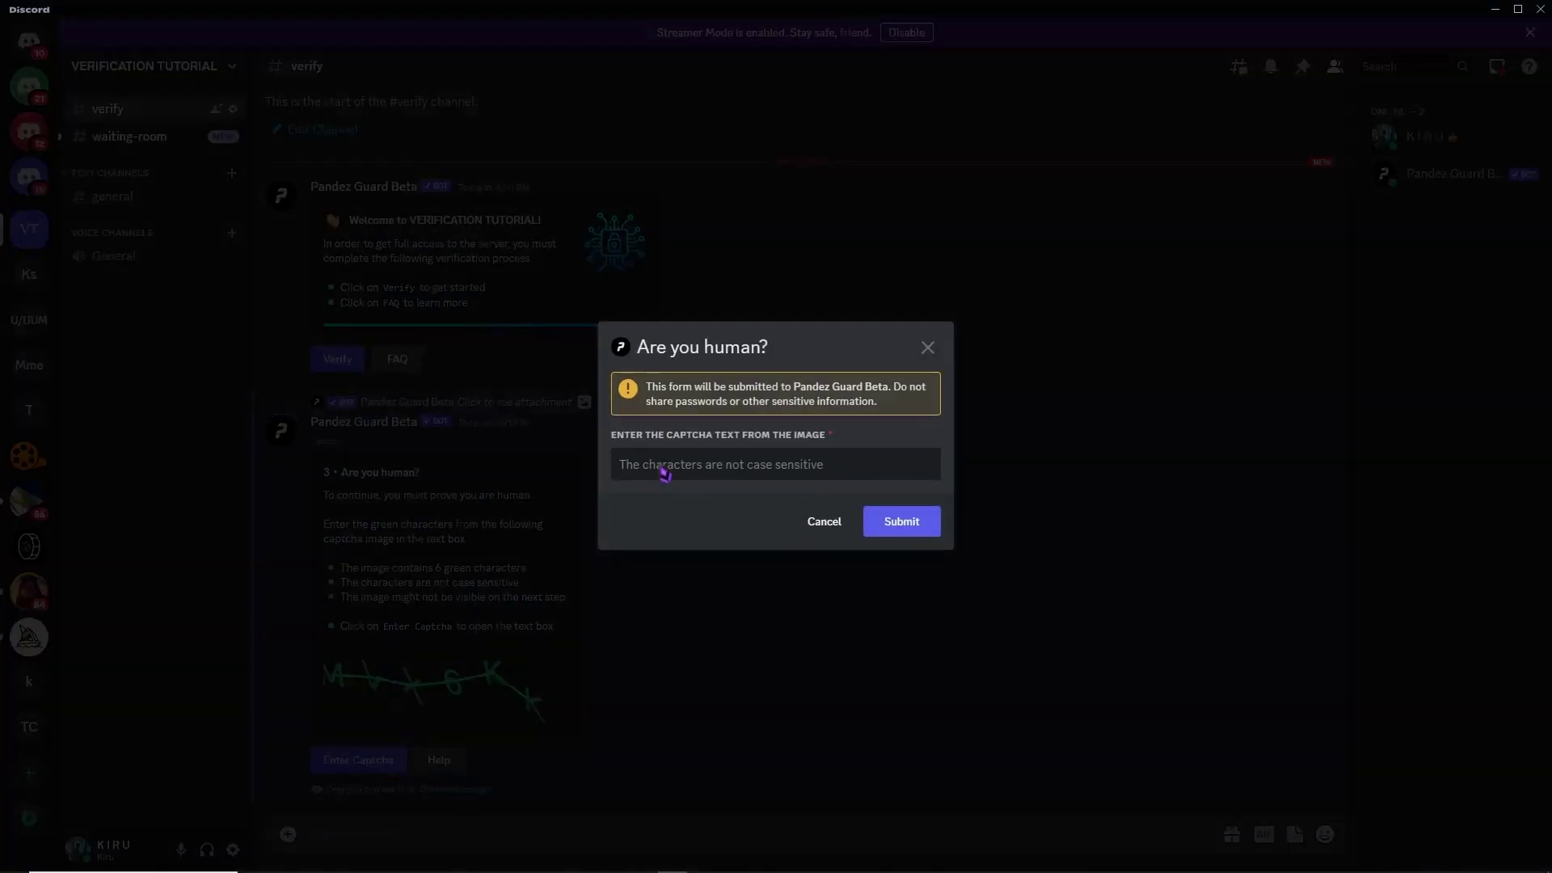
pyautogui.write('MVX6KK')
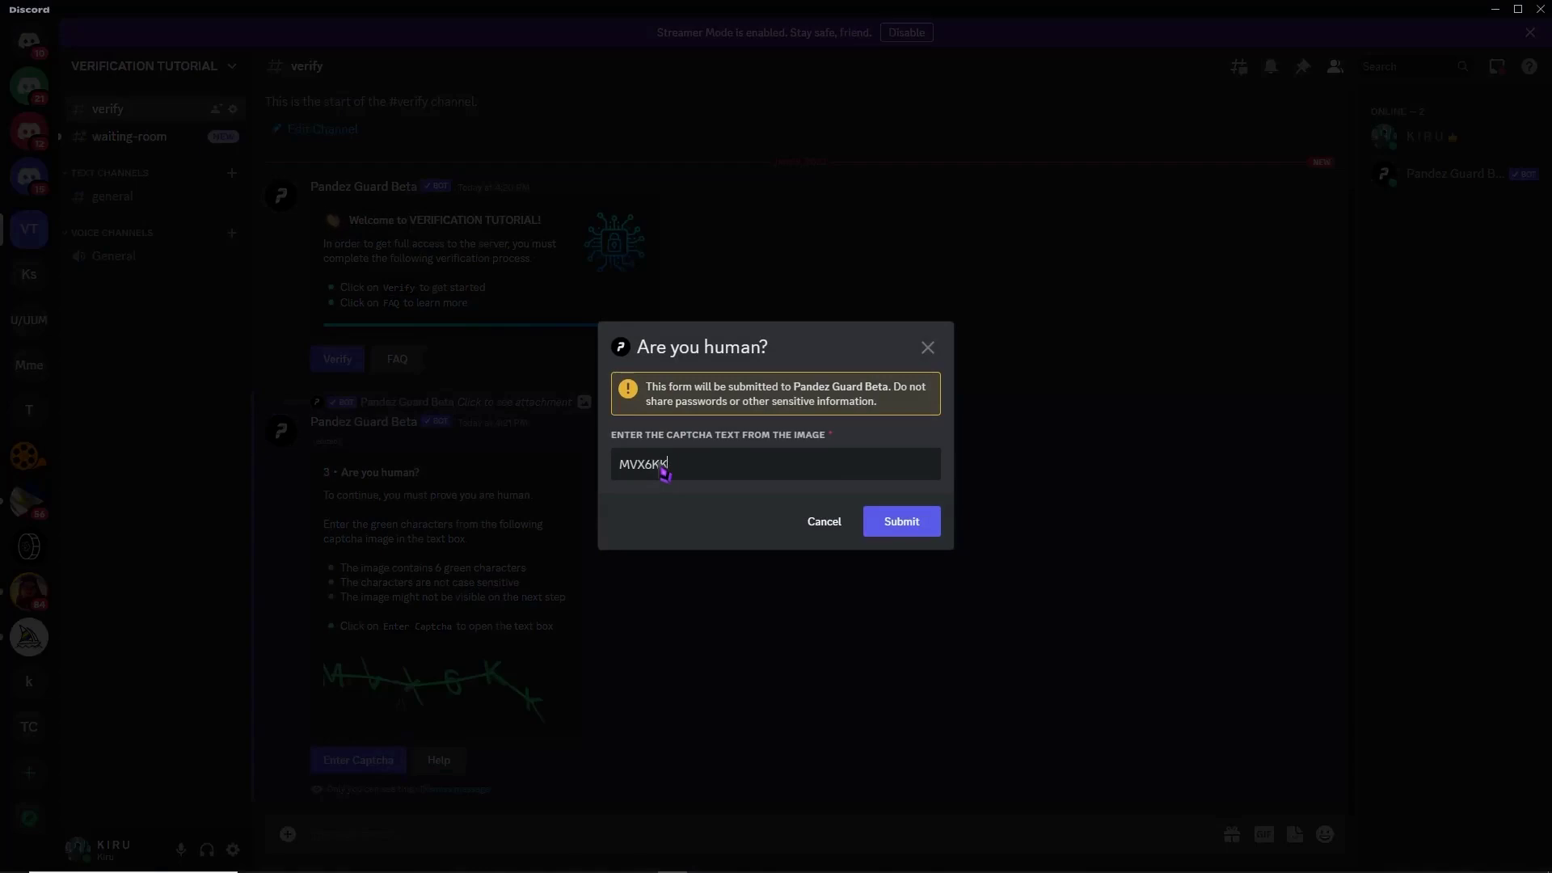
pyautogui.click(909, 529)
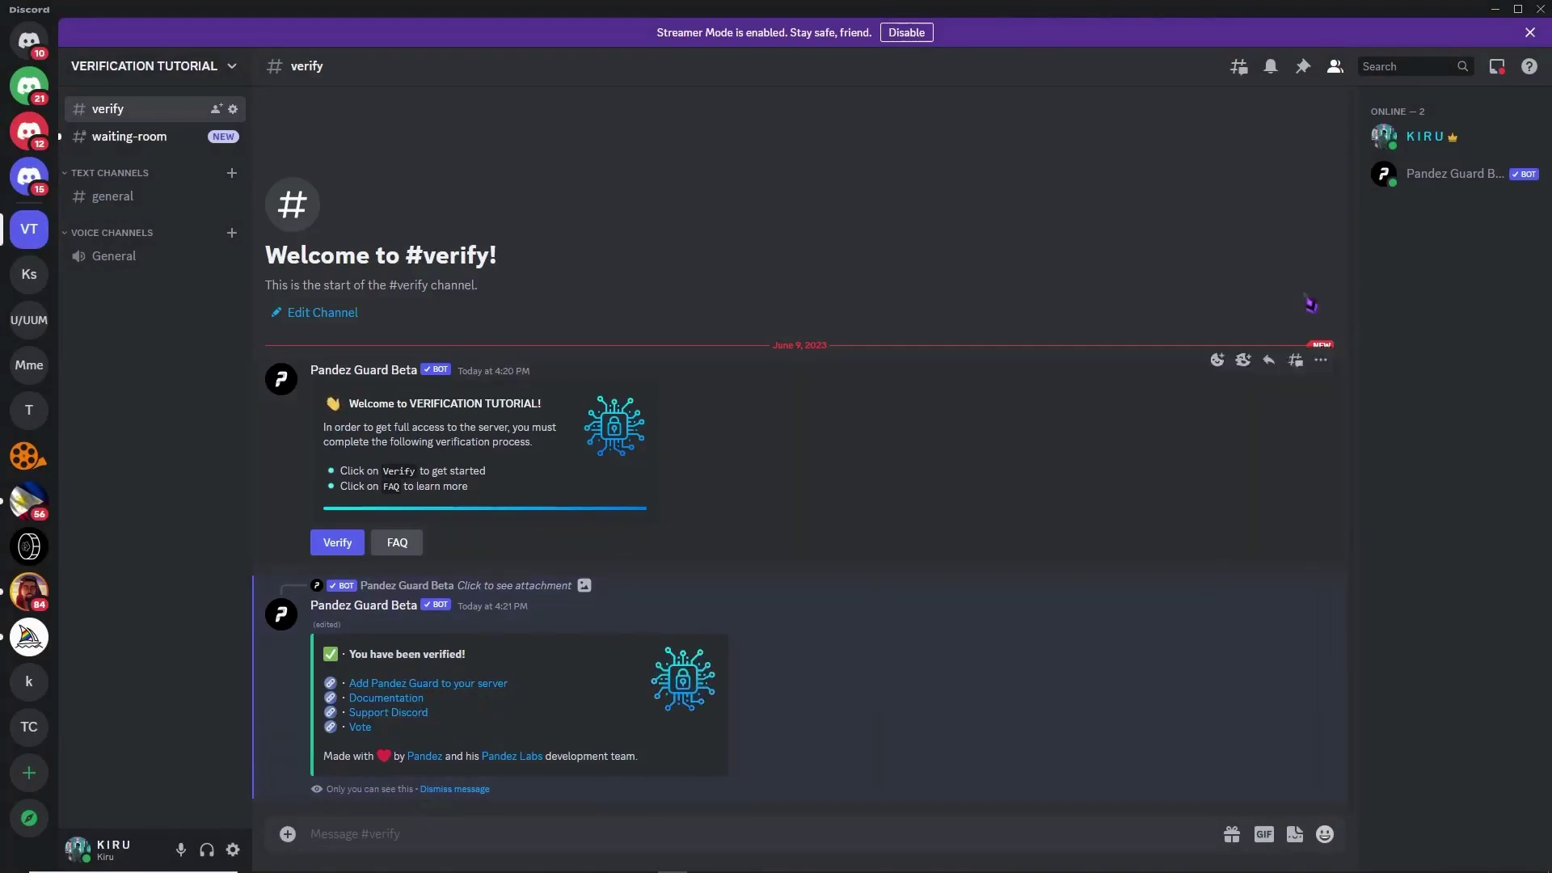
# - Check the roles on the server owner's profile and remove the Verified role from it
pyautogui.click(1426, 139)
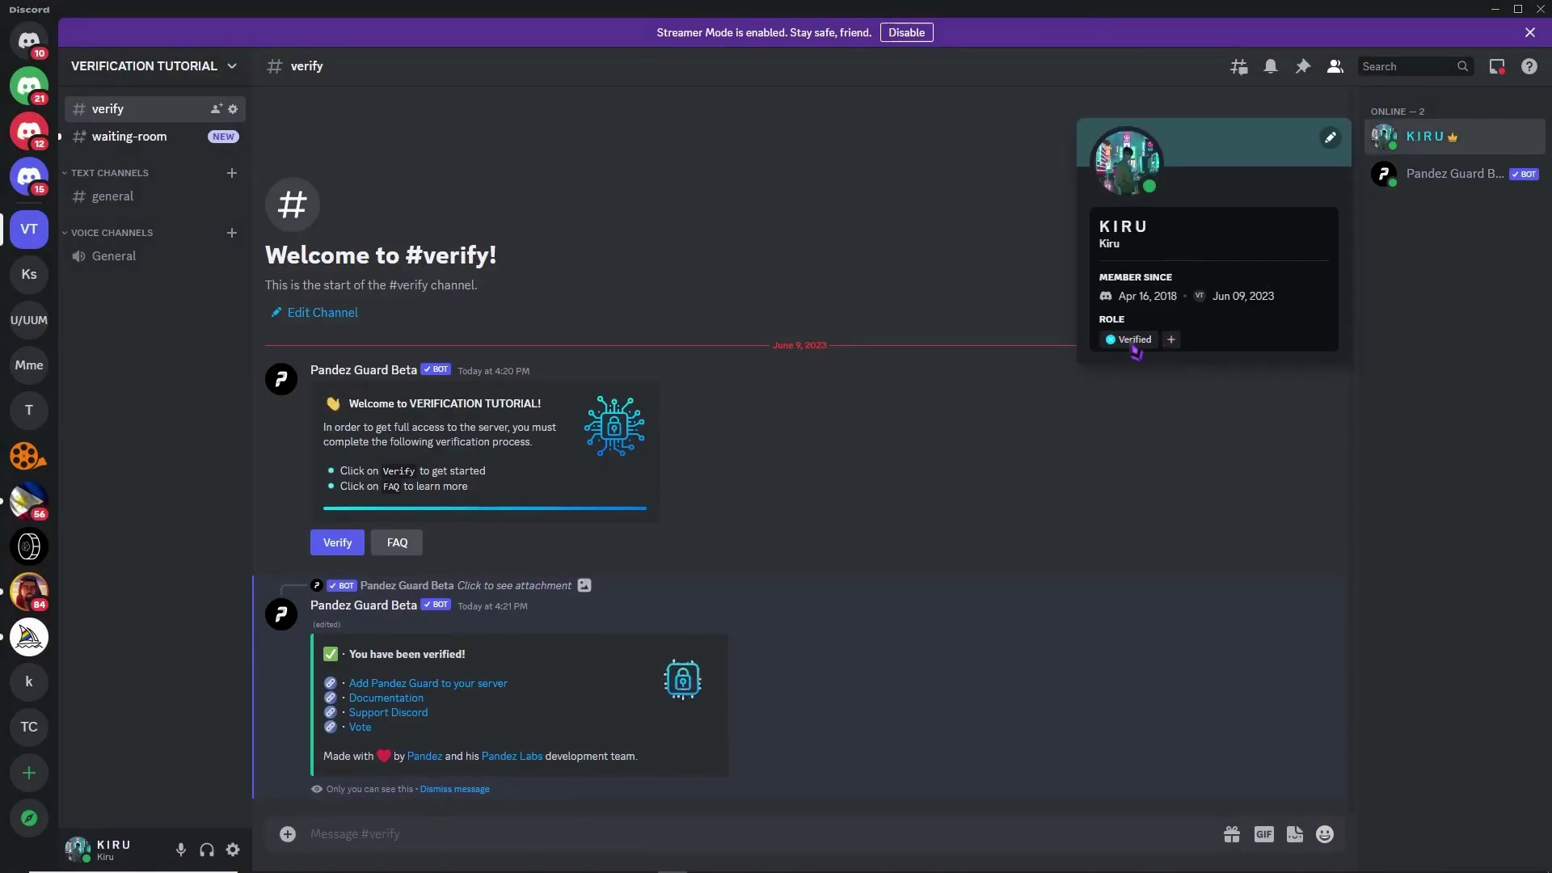
pyautogui.click(839, 515)
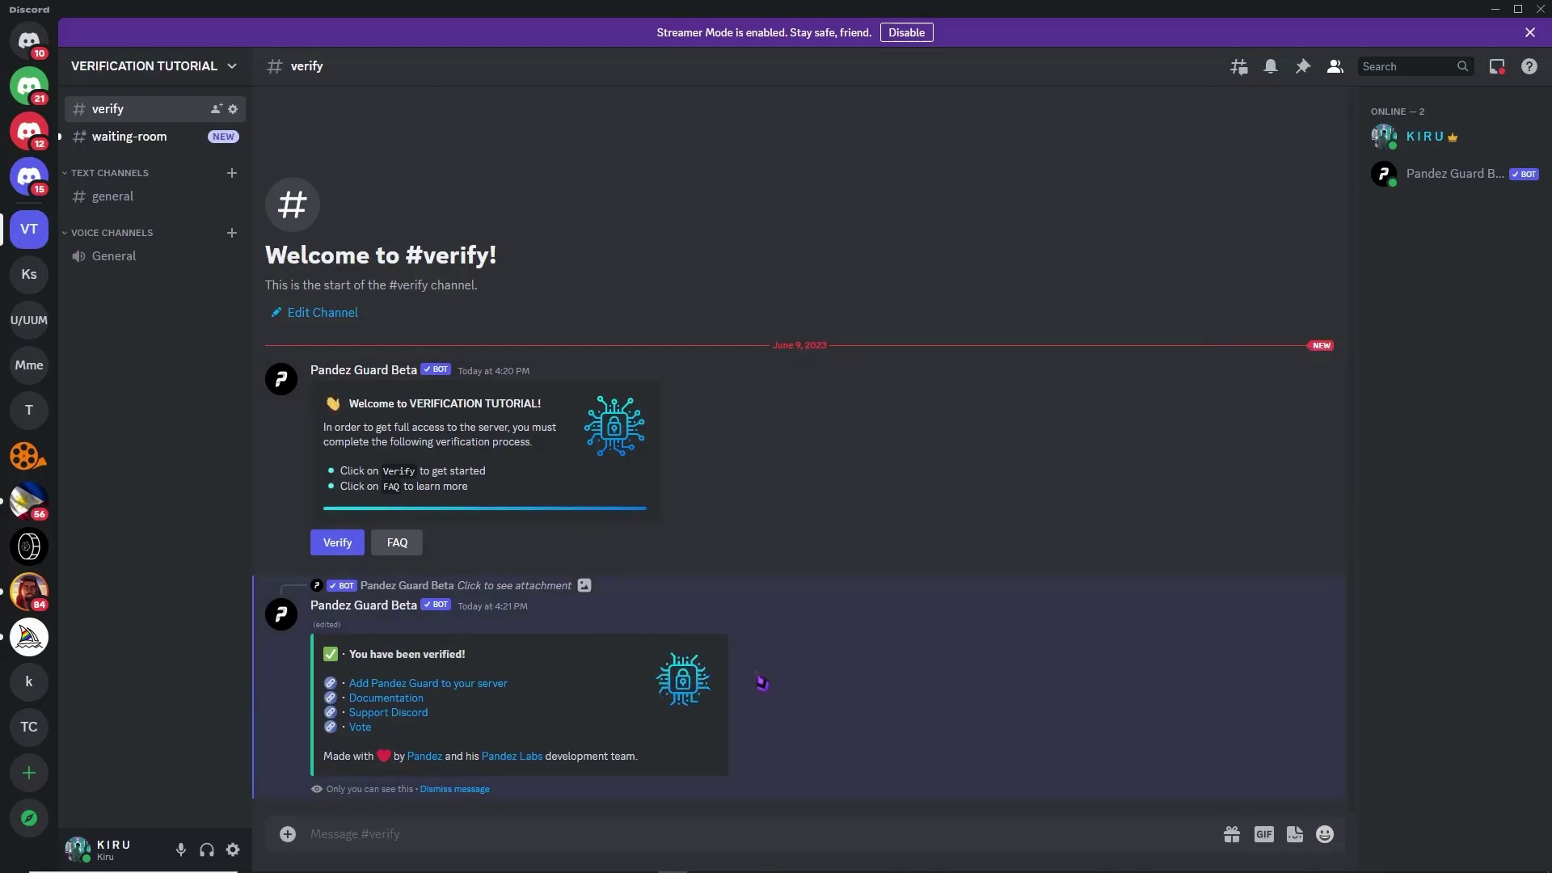
pyautogui.click(1437, 139)
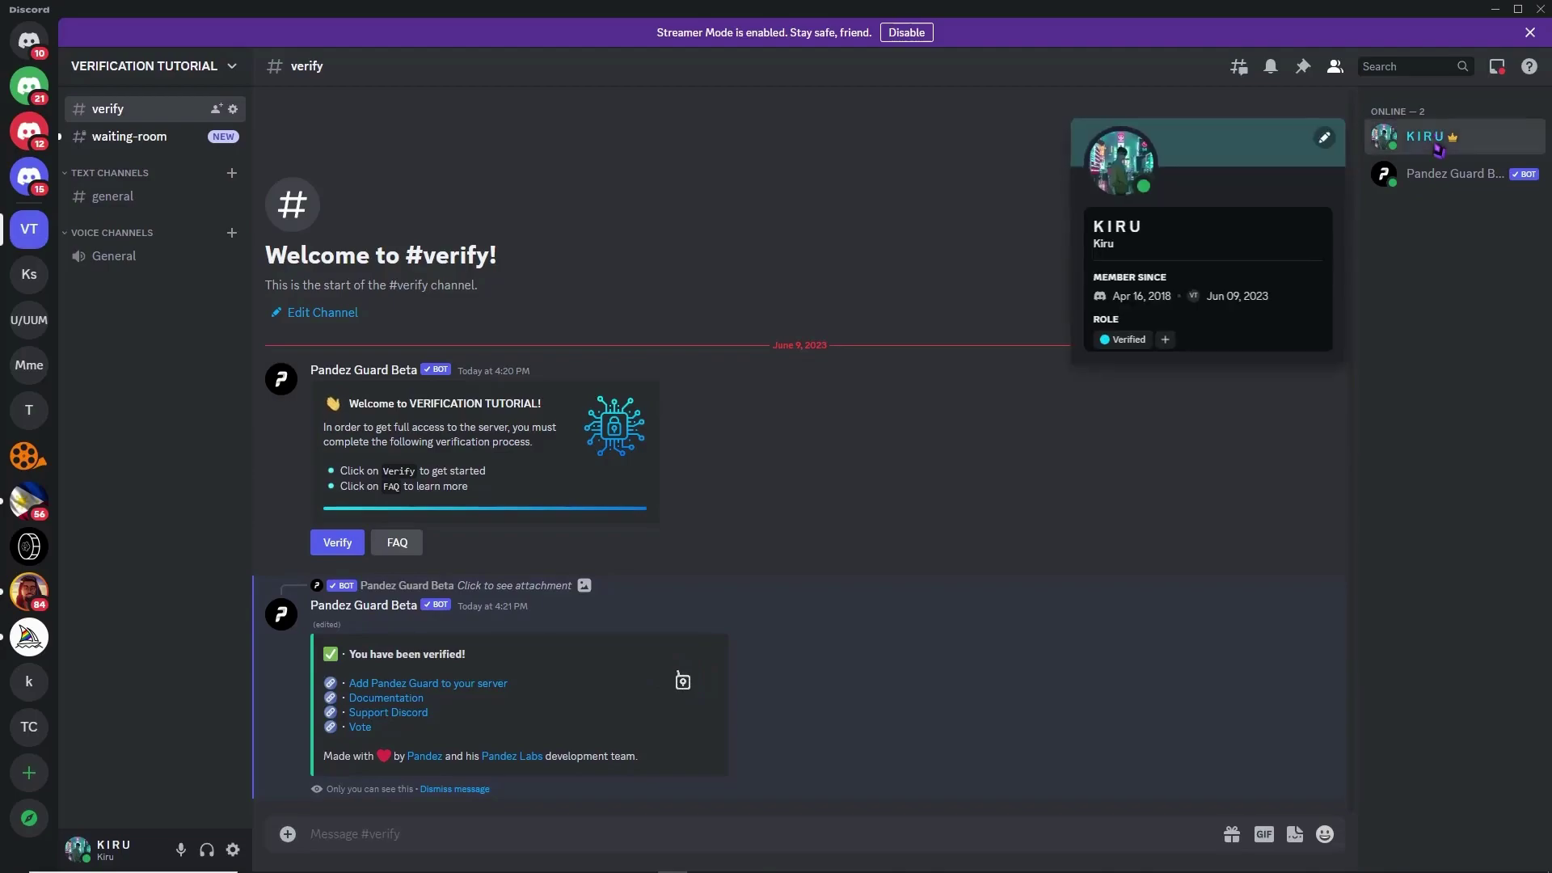
pyautogui.click(1113, 341)
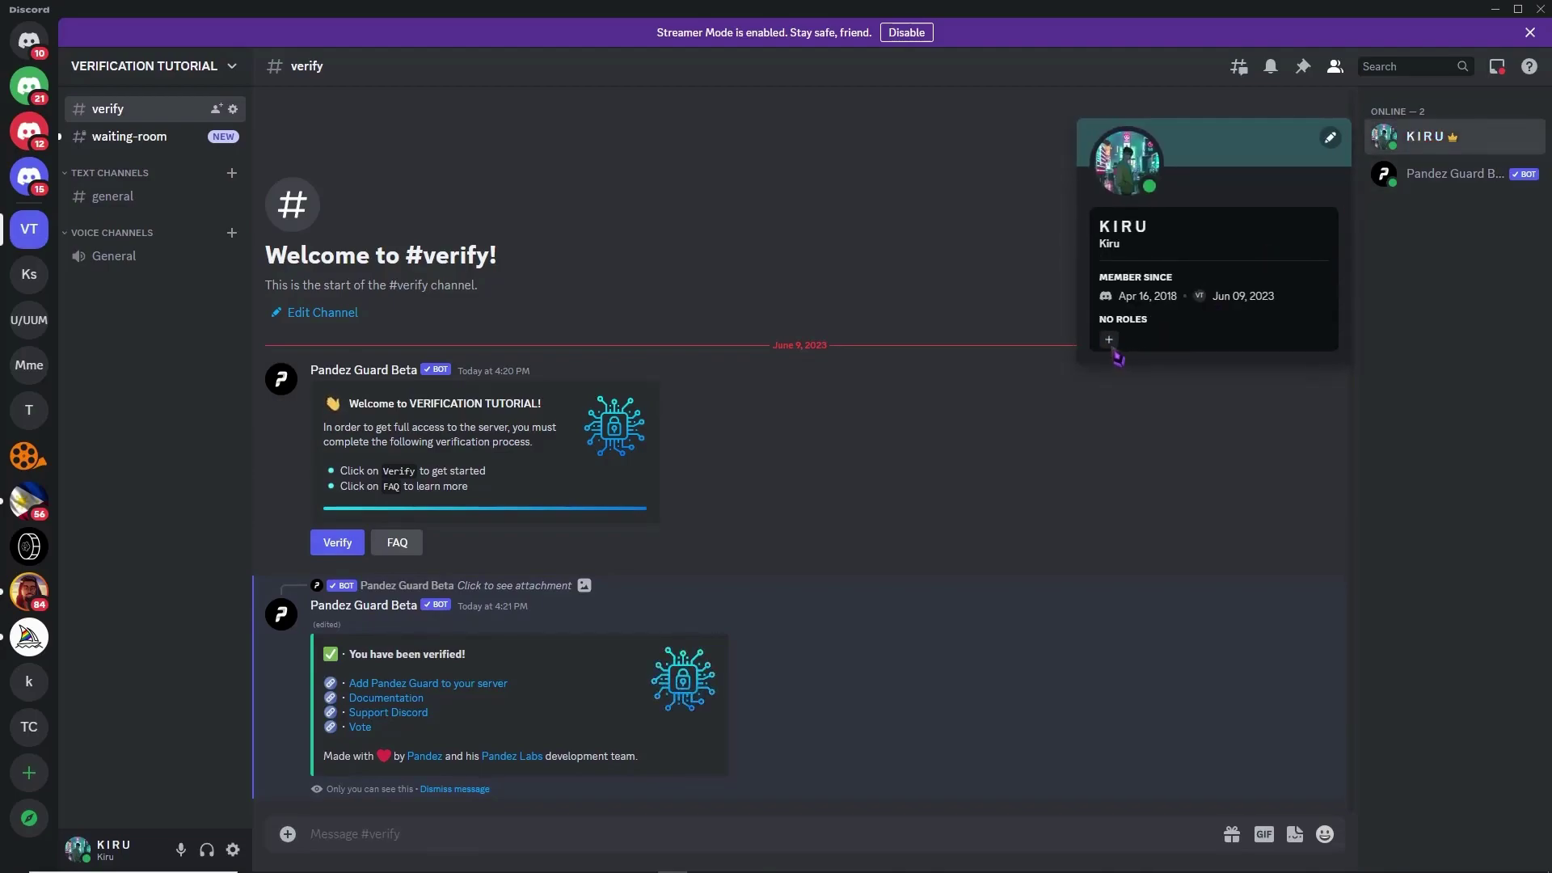
pyautogui.click(1393, 380)
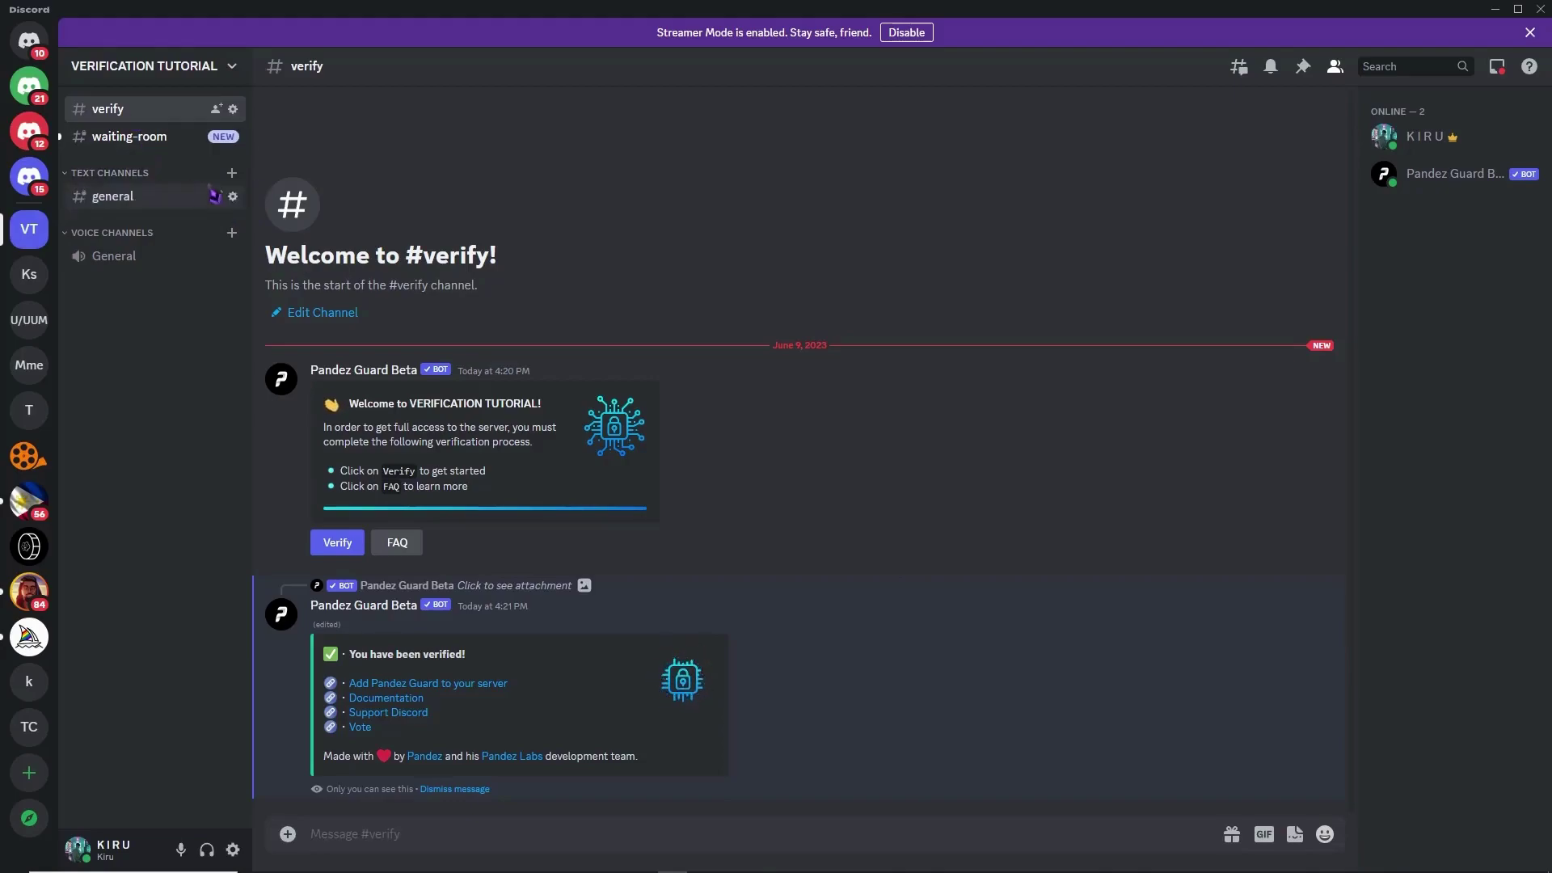
# - Add the Verified role to the advanced permissions of the Text Channels category
pyautogui.rightClick(118, 175)
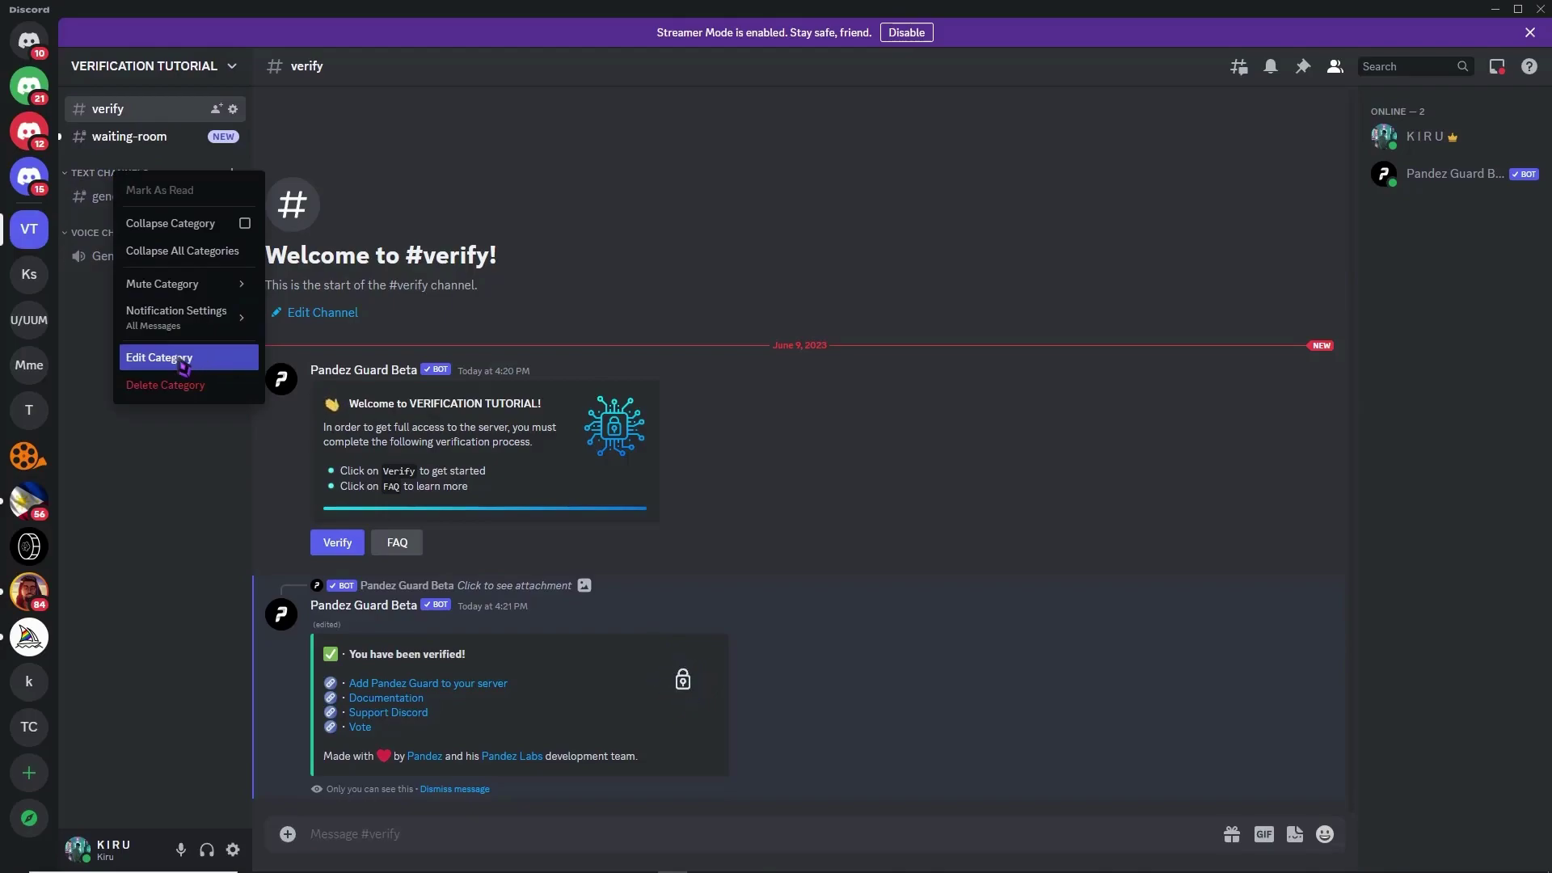
pyautogui.click(185, 368)
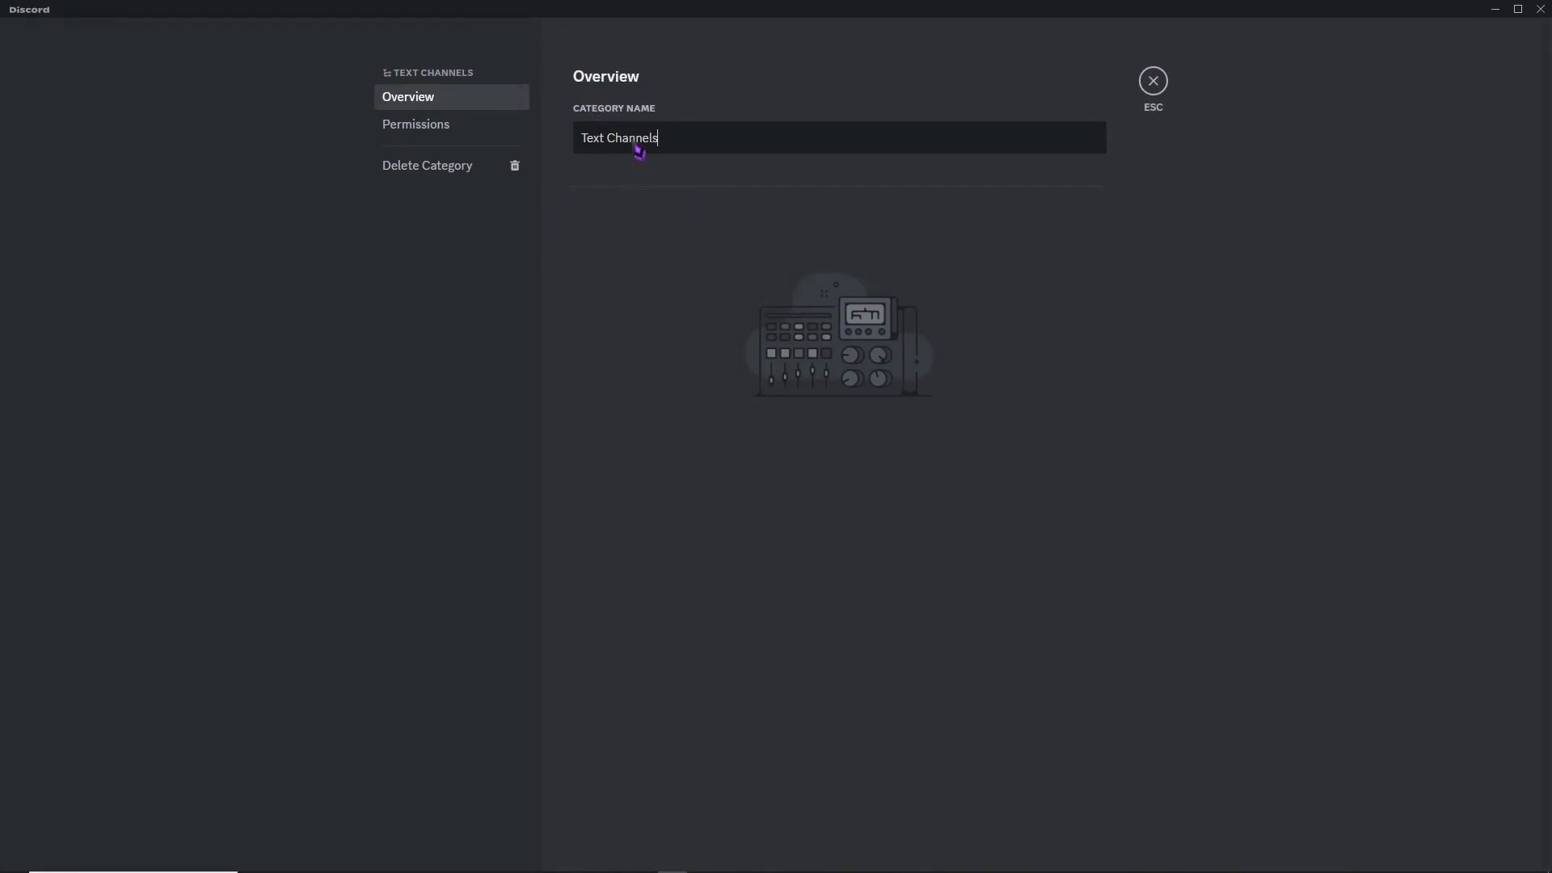
pyautogui.click(412, 130)
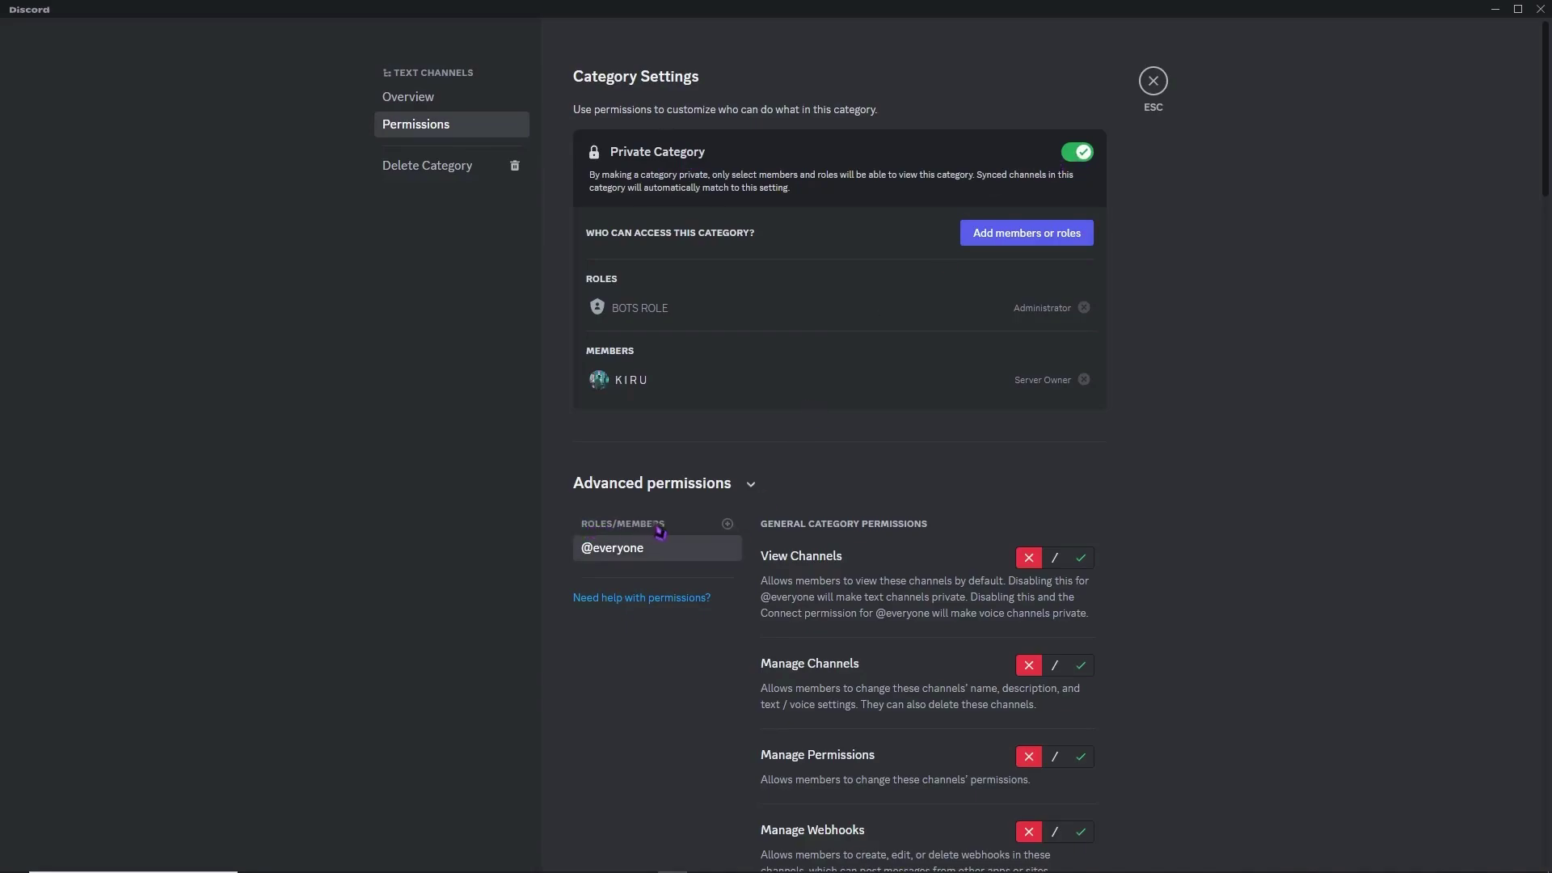
pyautogui.click(725, 525)
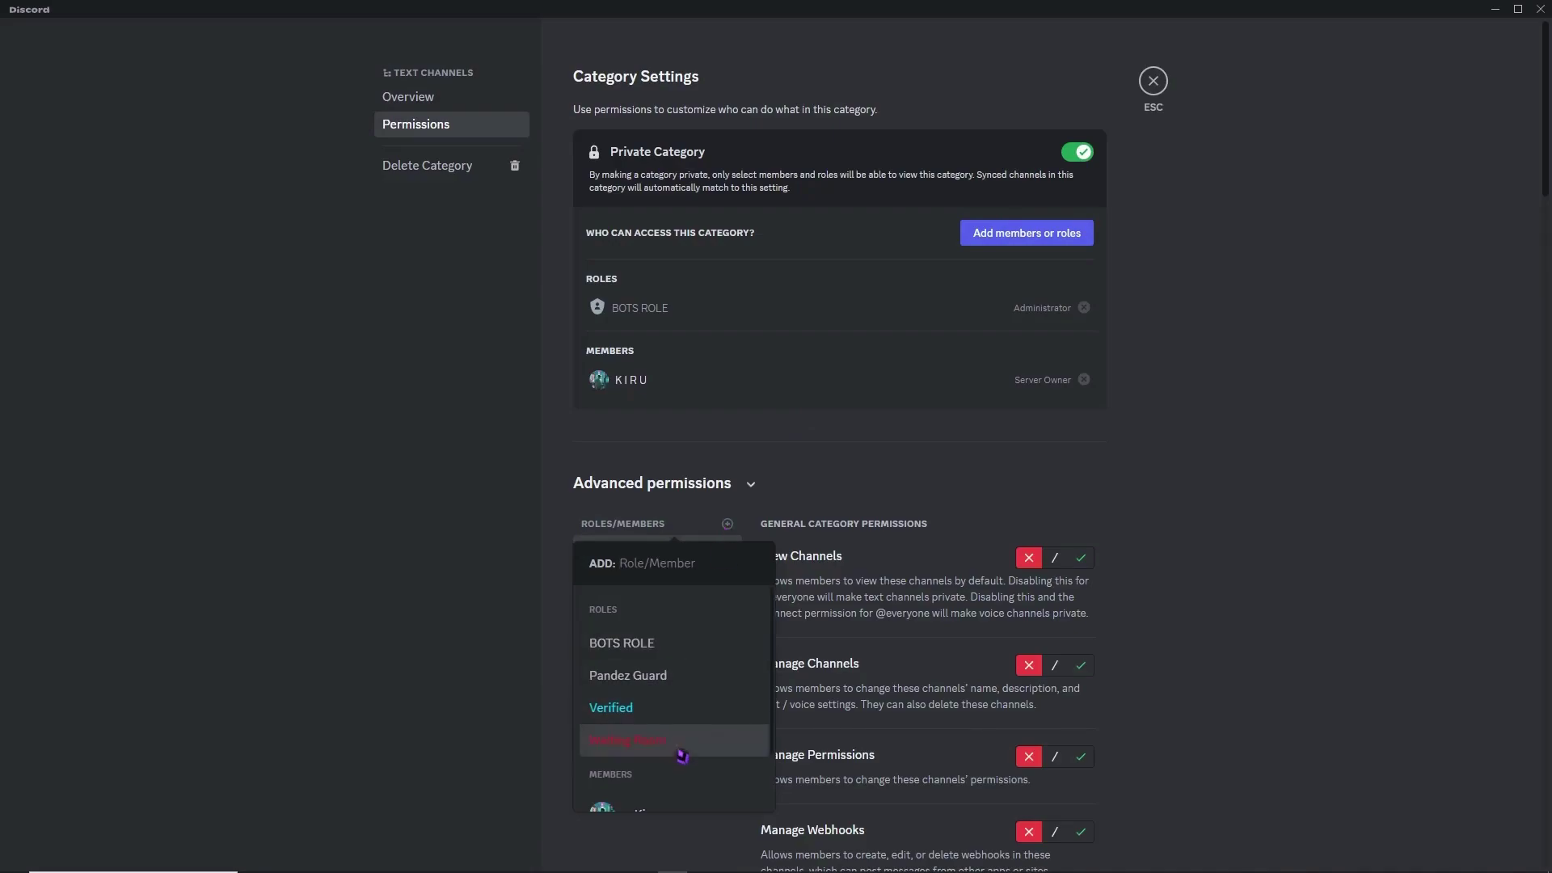
pyautogui.click(659, 715)
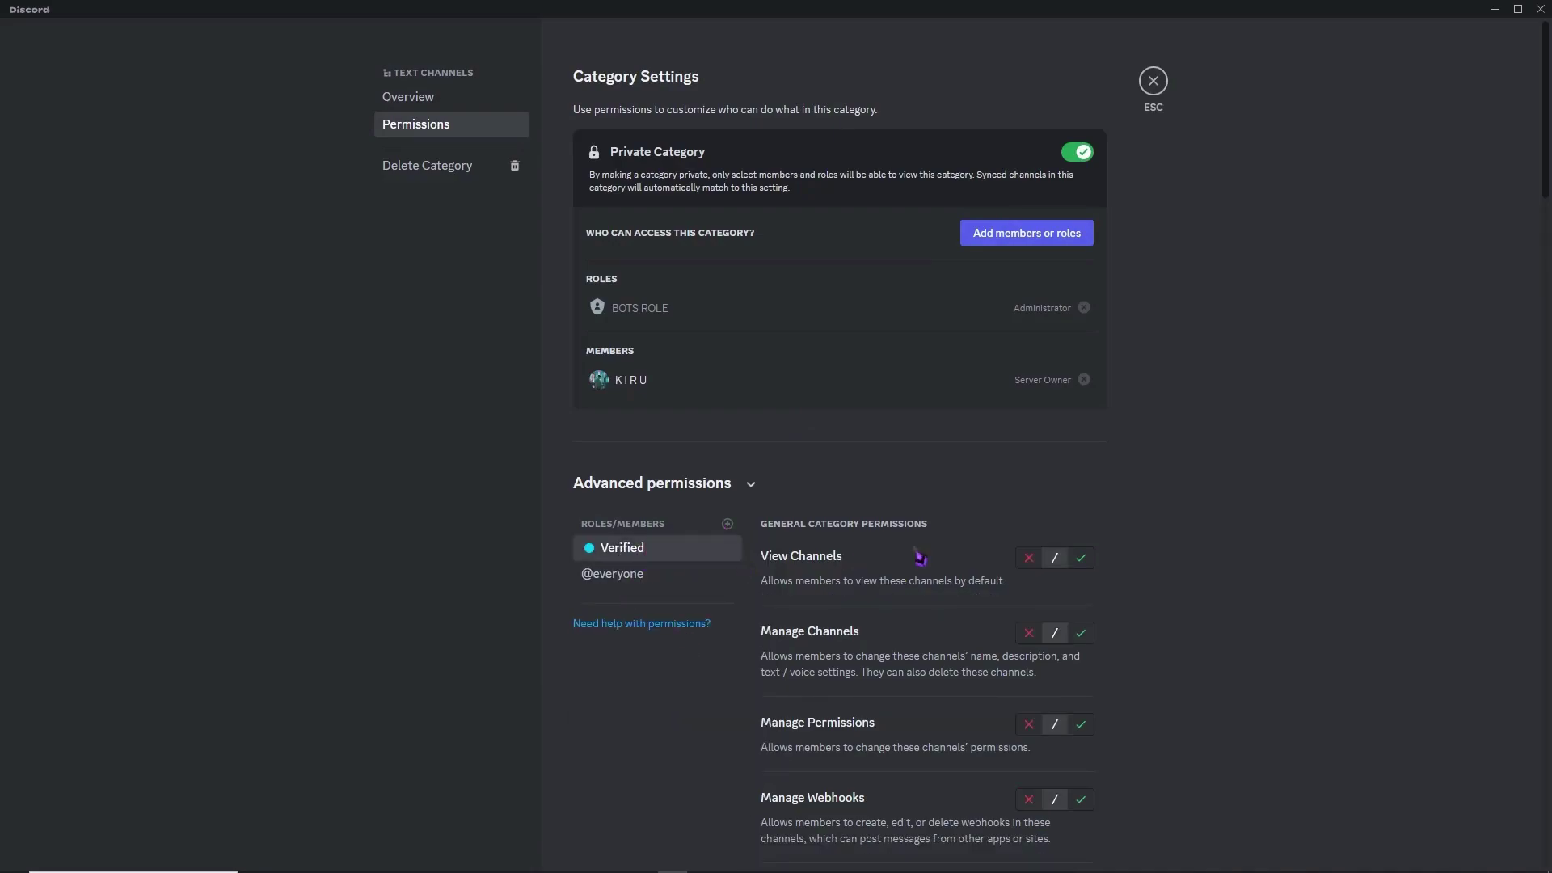
# - Allow the Verified role to View Channels in the Text Channels category, save the changes, and leave the category settings
pyautogui.click(1081, 558)
pyautogui.scroll(-5, 1071, 620)
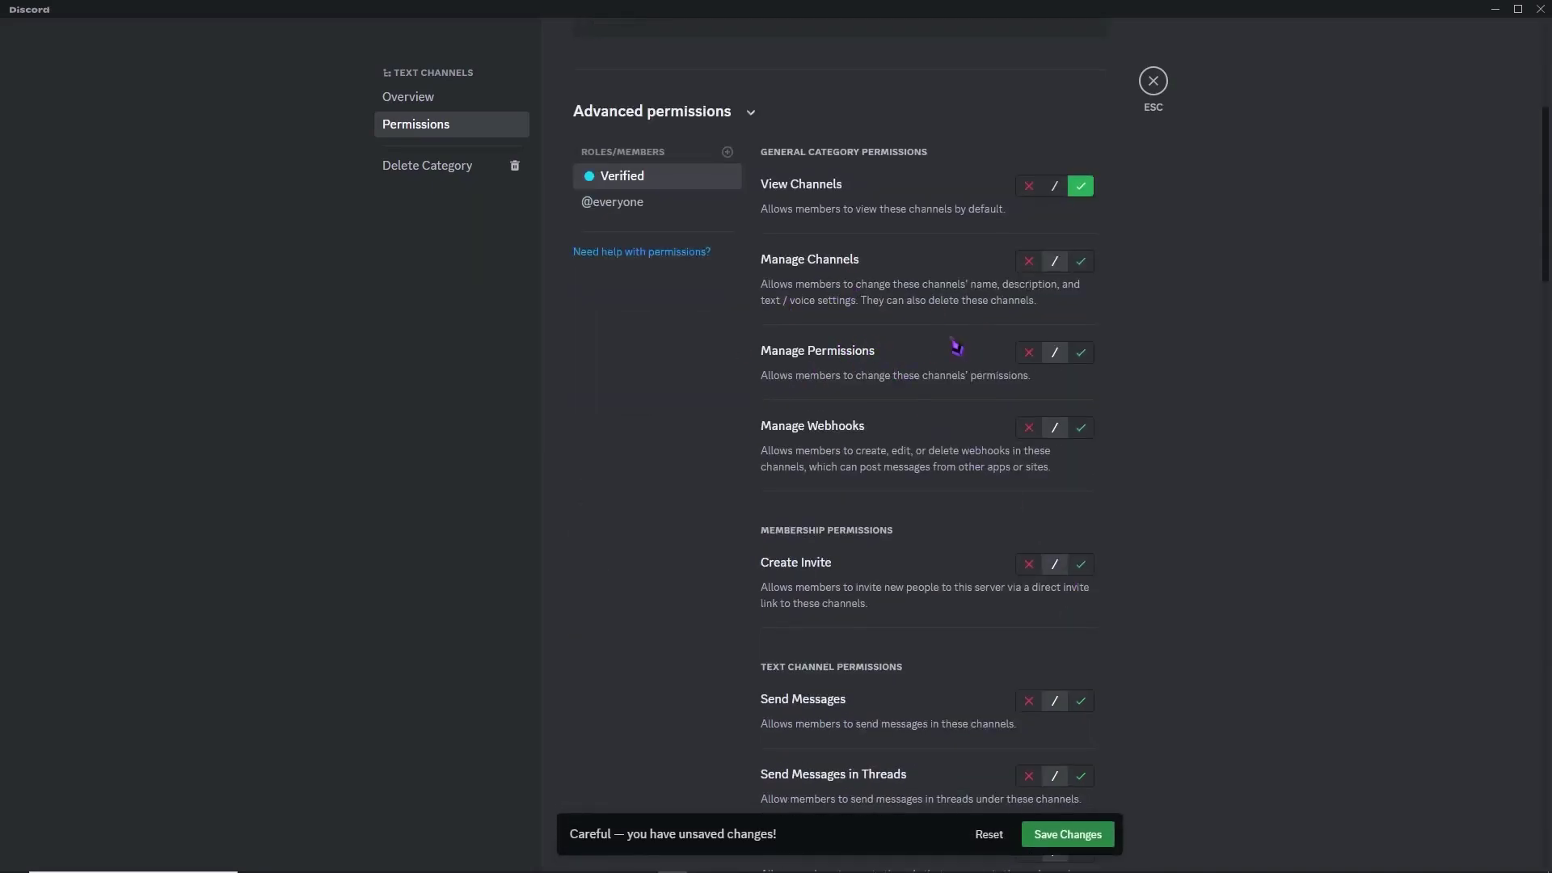
pyautogui.scroll(-6, 929, 343)
pyautogui.scroll(9, 996, 430)
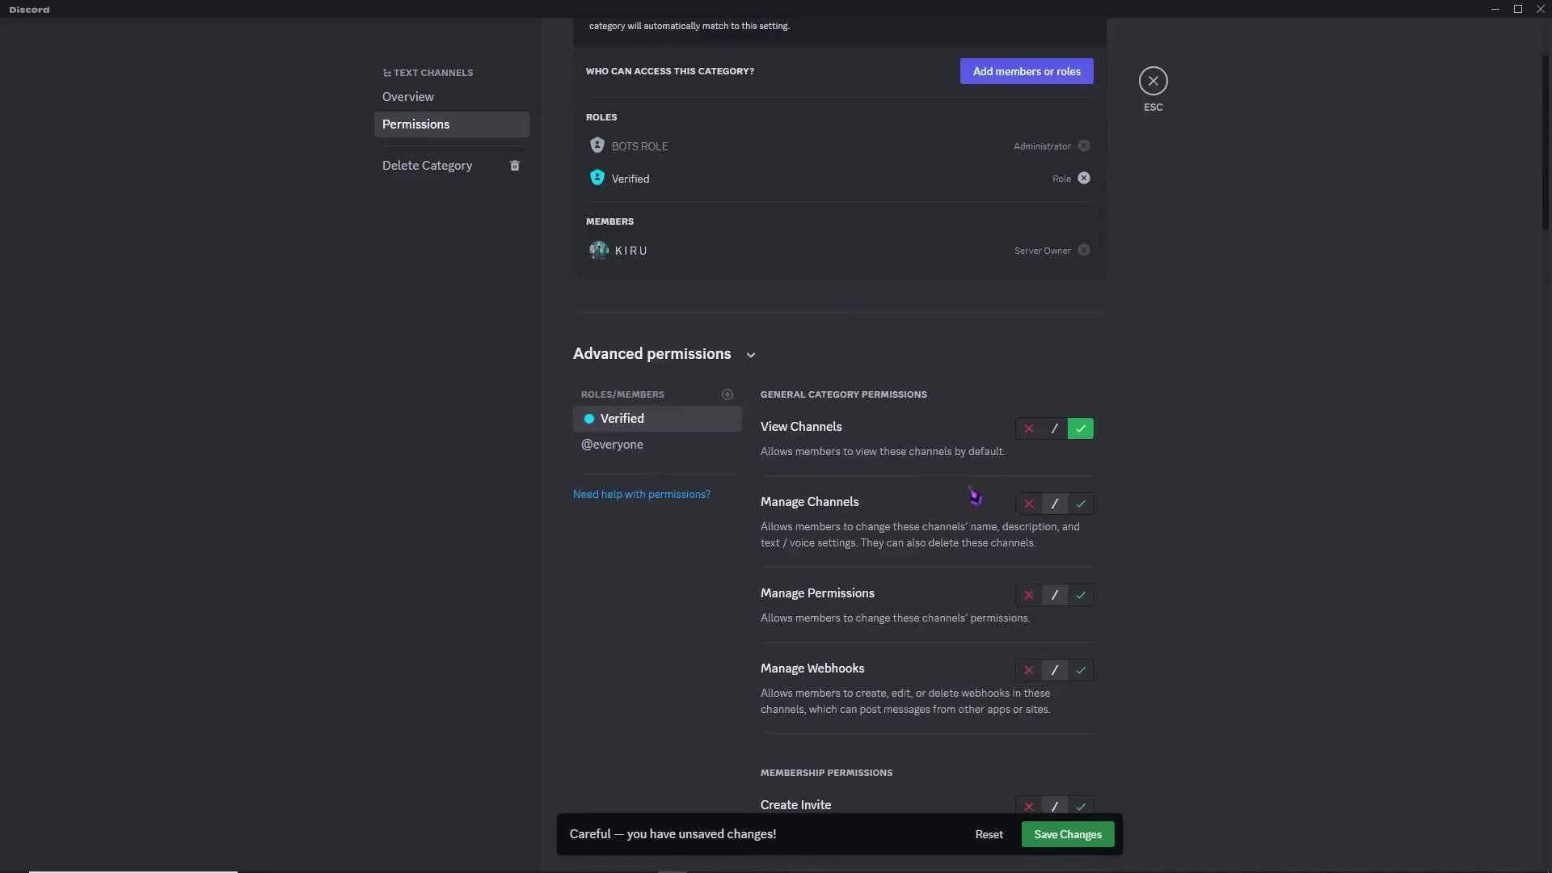
pyautogui.scroll(2, 975, 496)
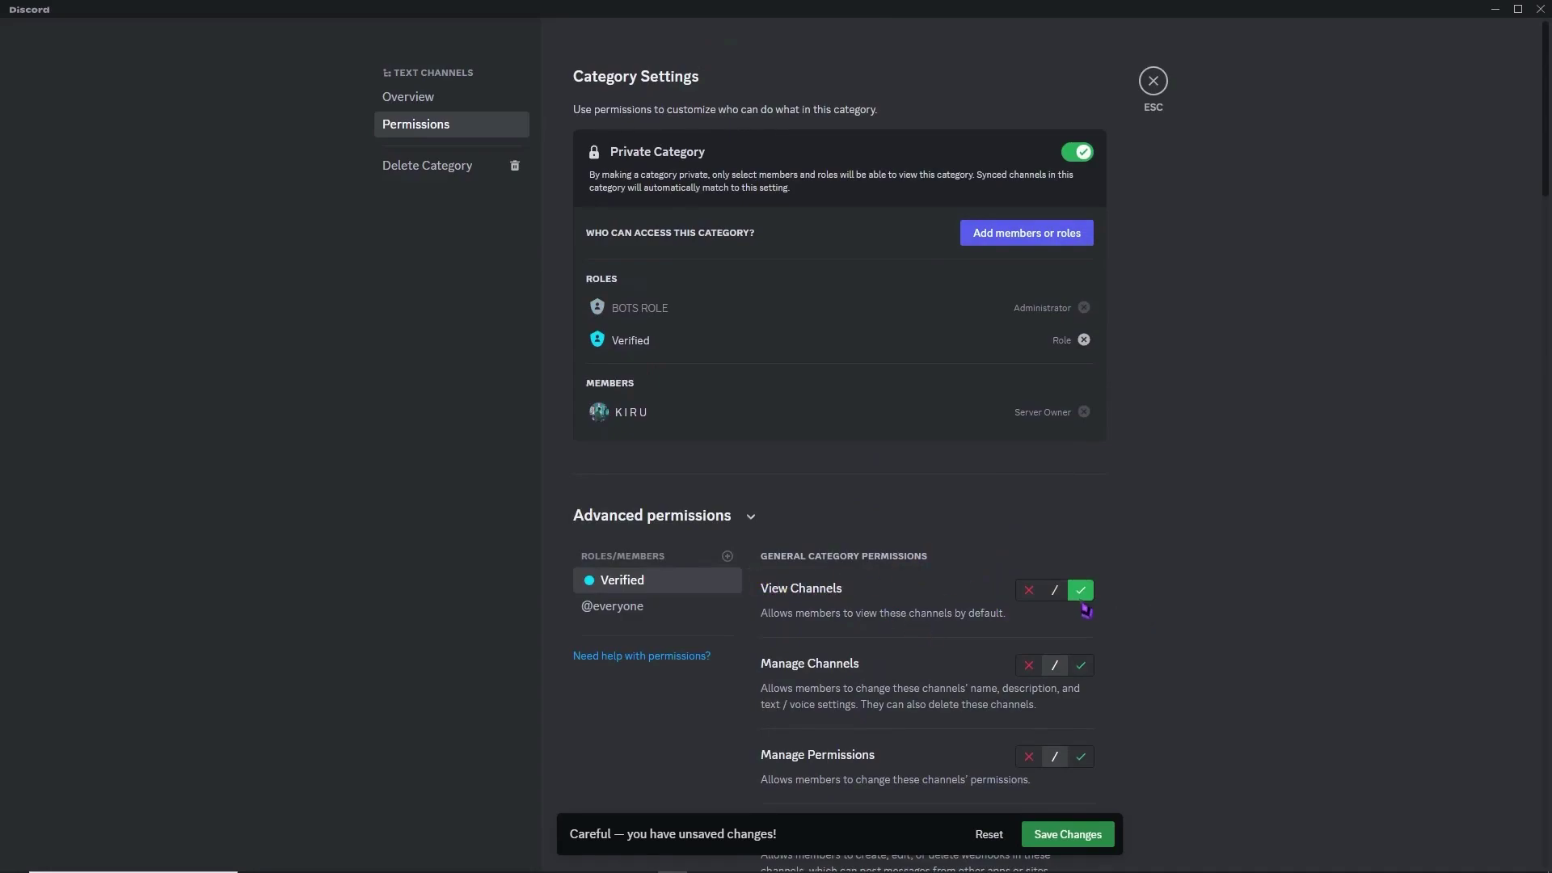
pyautogui.click(1067, 835)
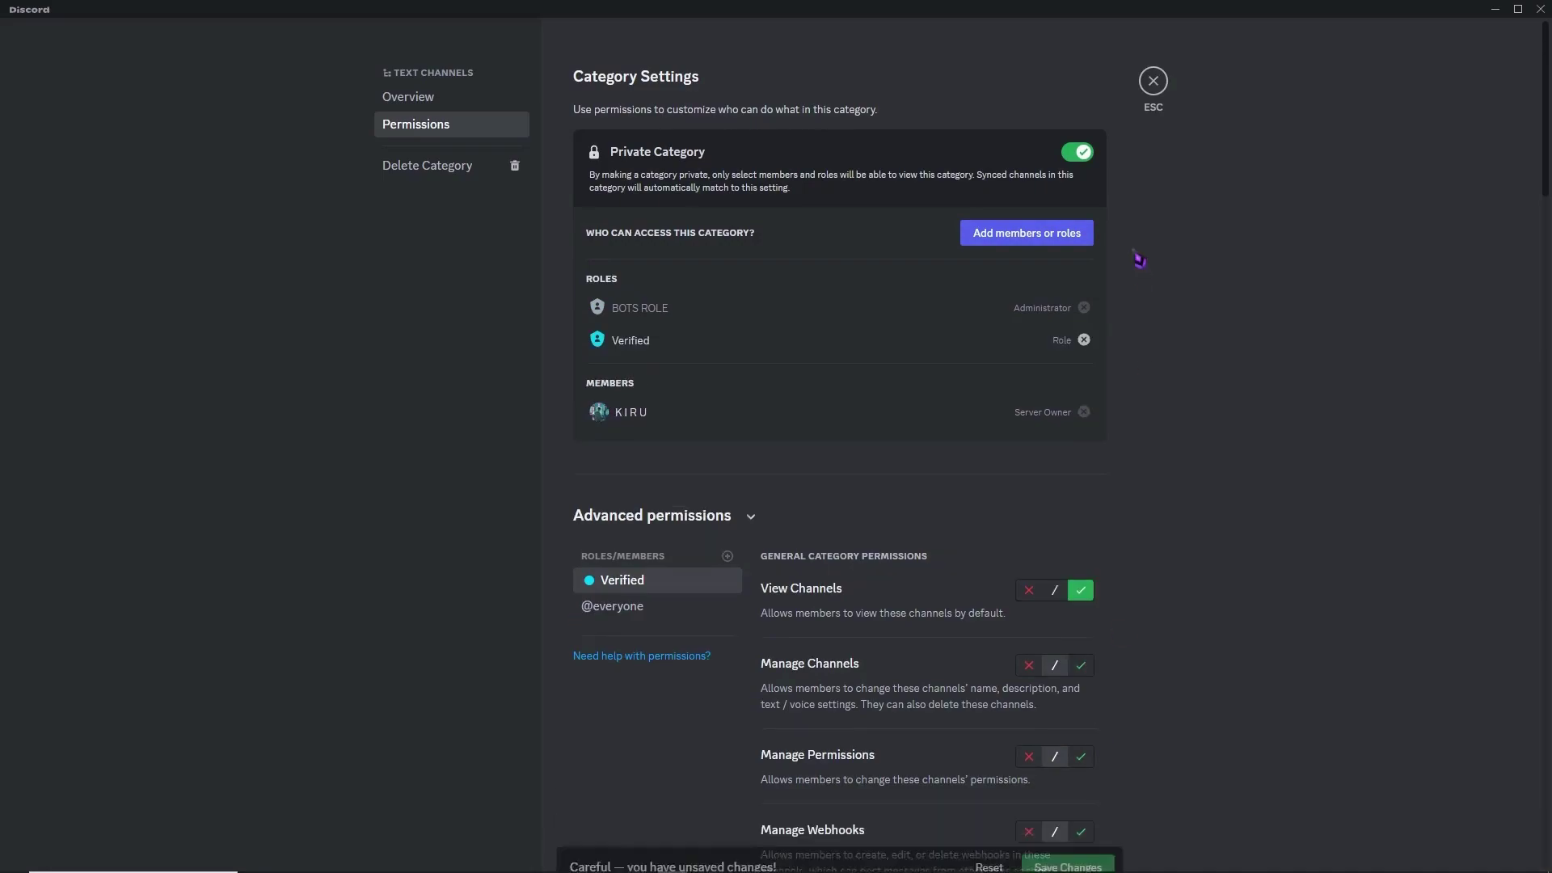
pyautogui.click(1155, 82)
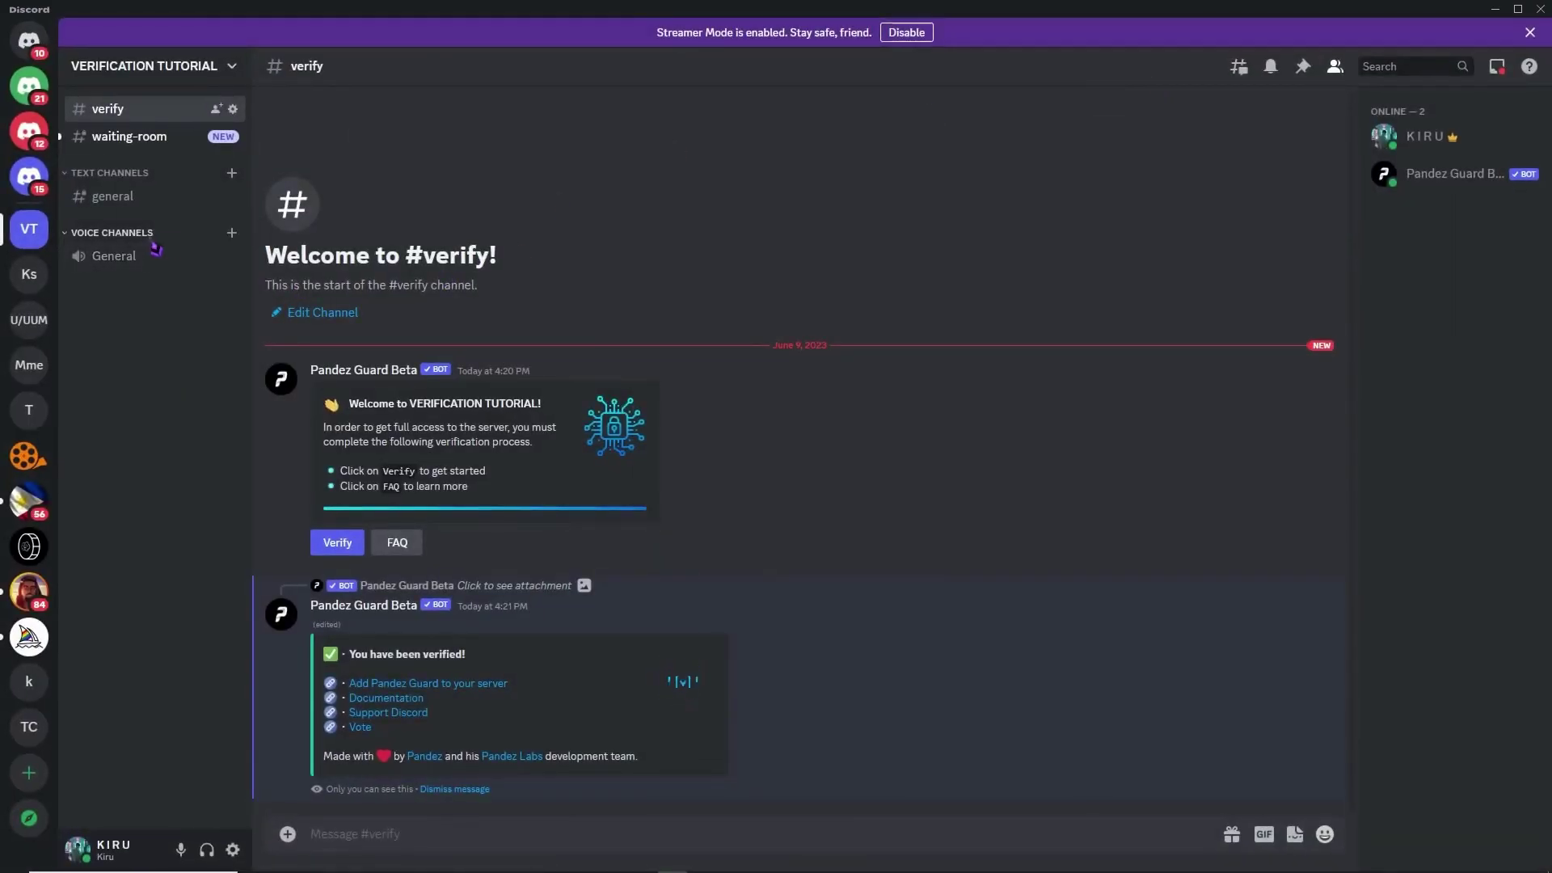
# - Make the Voice Channels category private in its permissions
pyautogui.rightClick(130, 233)
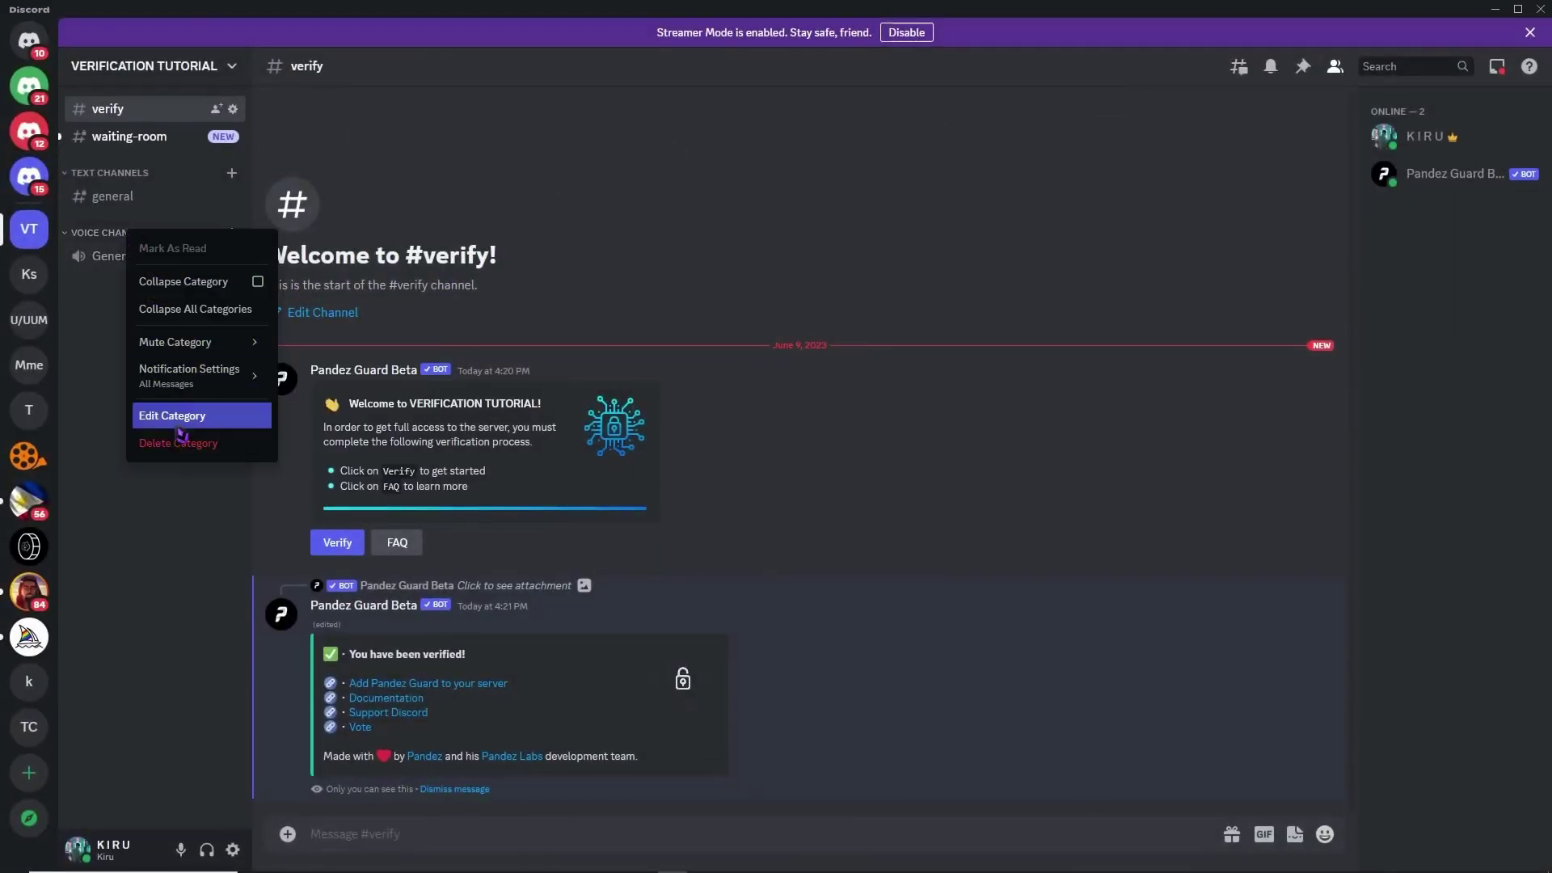
pyautogui.click(180, 419)
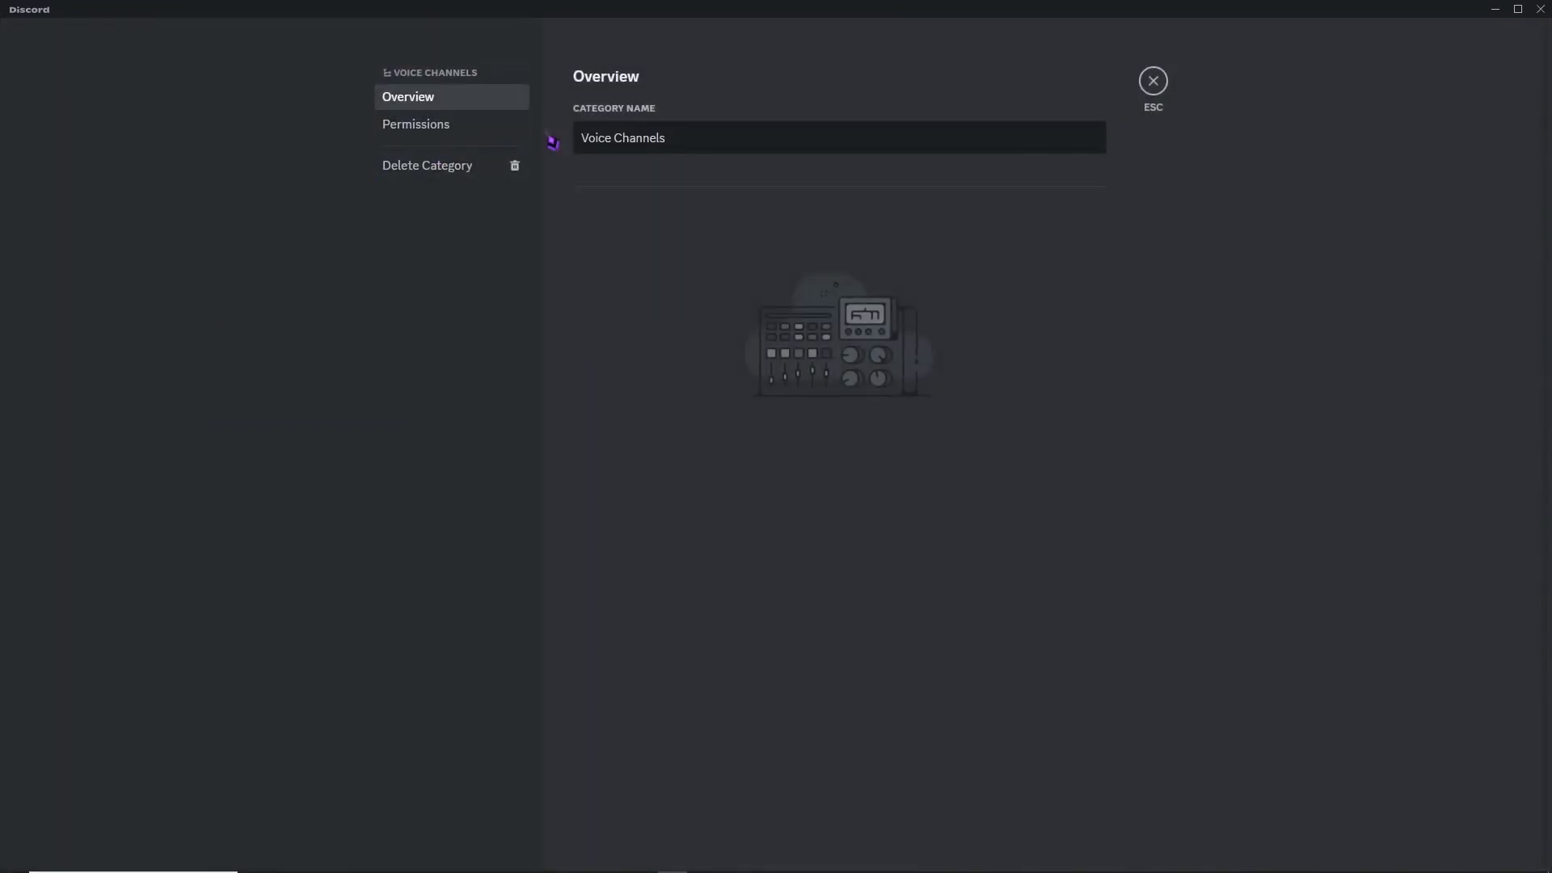
pyautogui.click(485, 130)
pyautogui.click(1087, 154)
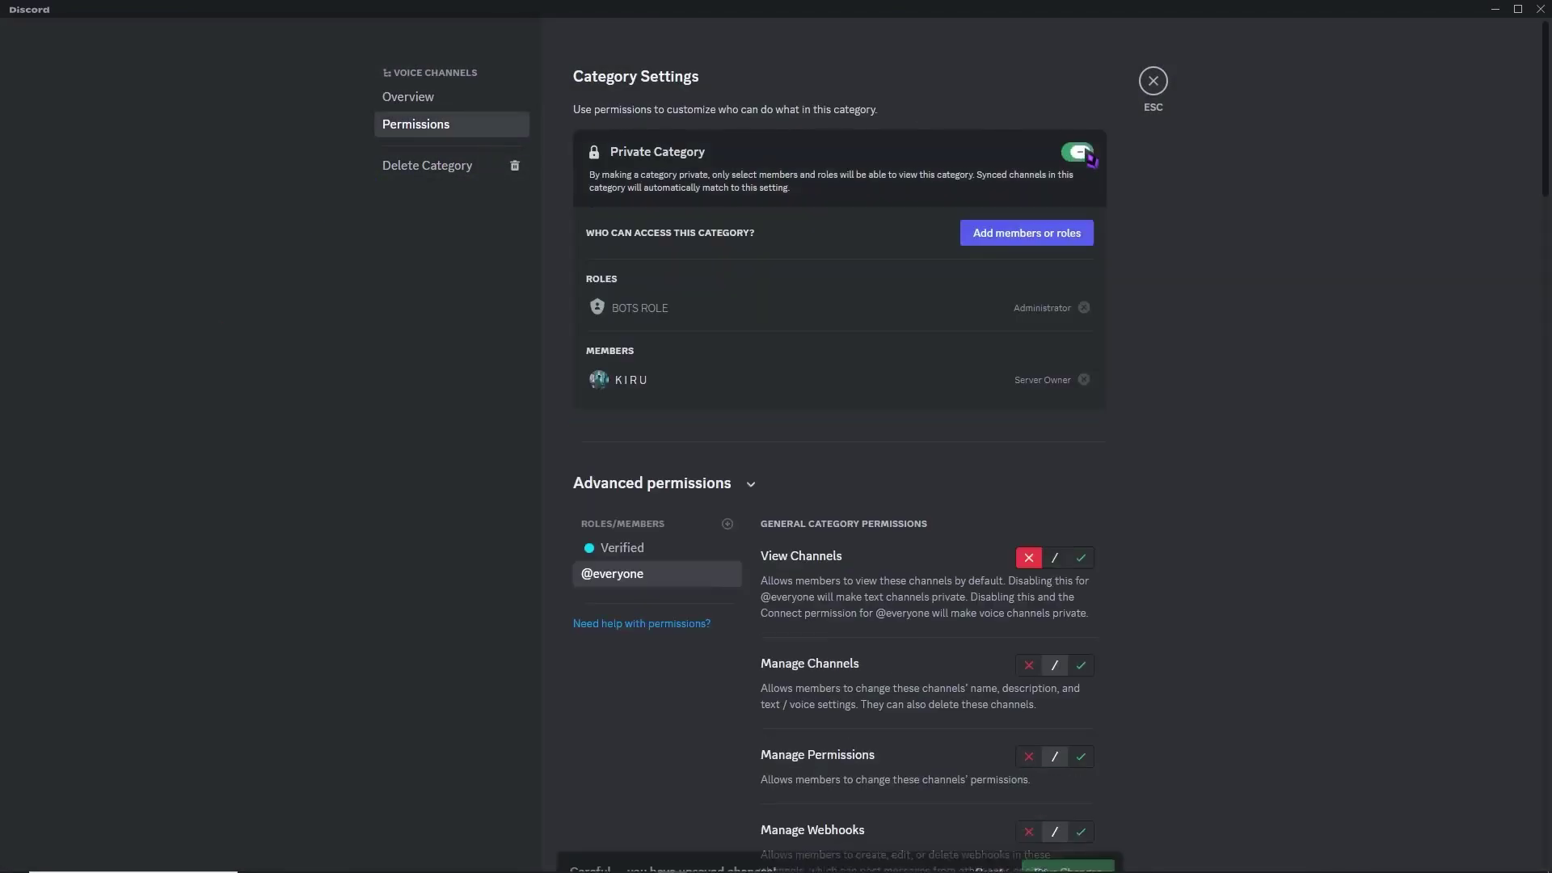
# - Allow the Verified role to View Channels in the Voice Channels category, save the changes, and leave the category settings
pyautogui.click(644, 555)
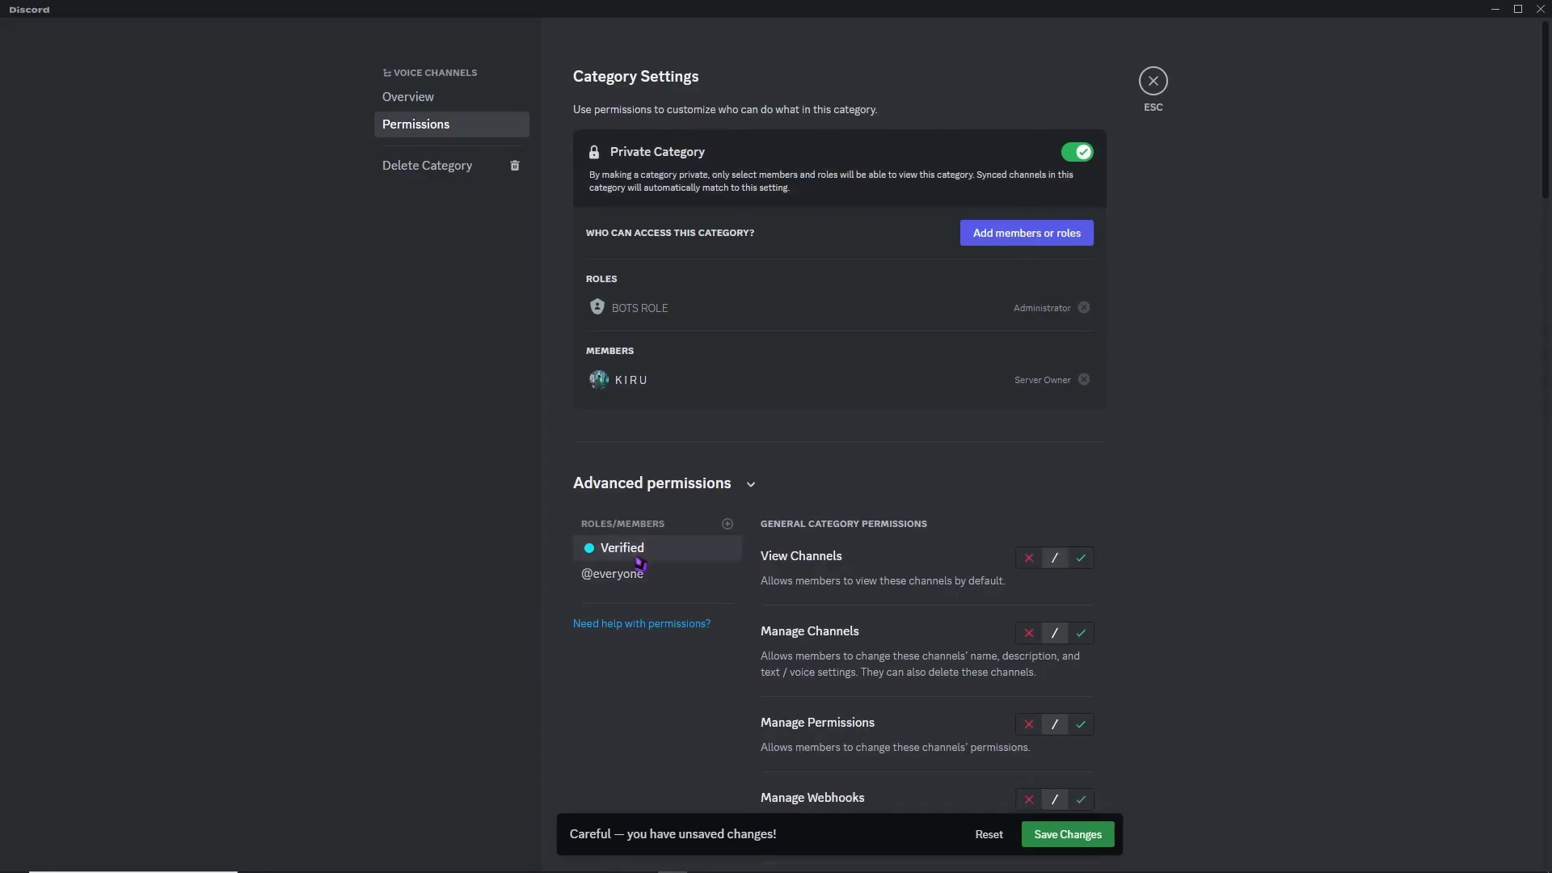
pyautogui.click(728, 525)
pyautogui.click(503, 556)
pyautogui.click(1081, 559)
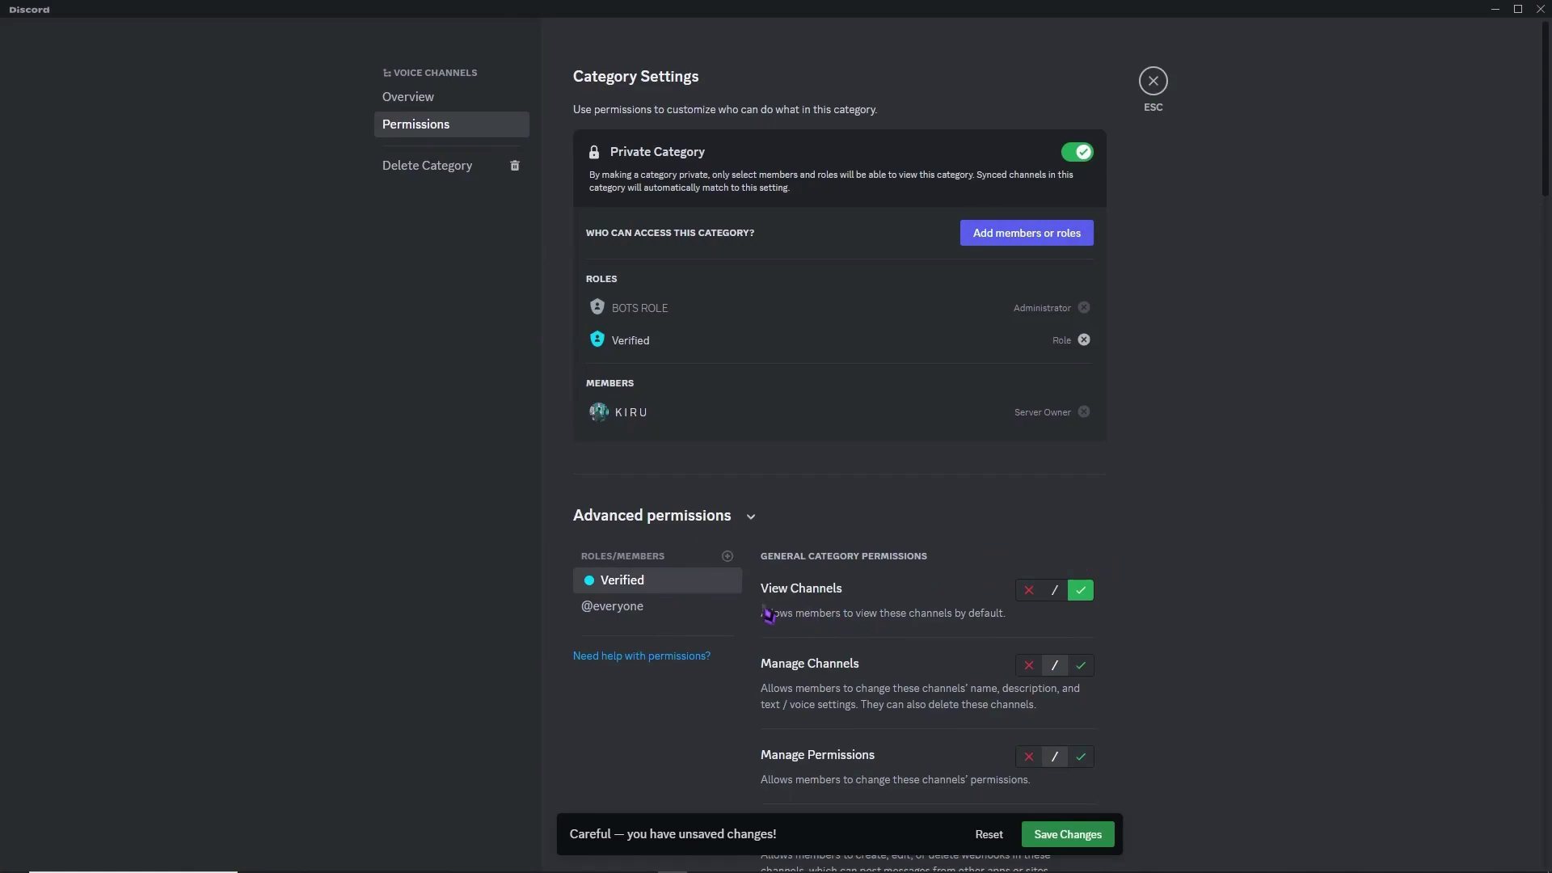
pyautogui.click(1067, 835)
pyautogui.click(1153, 81)
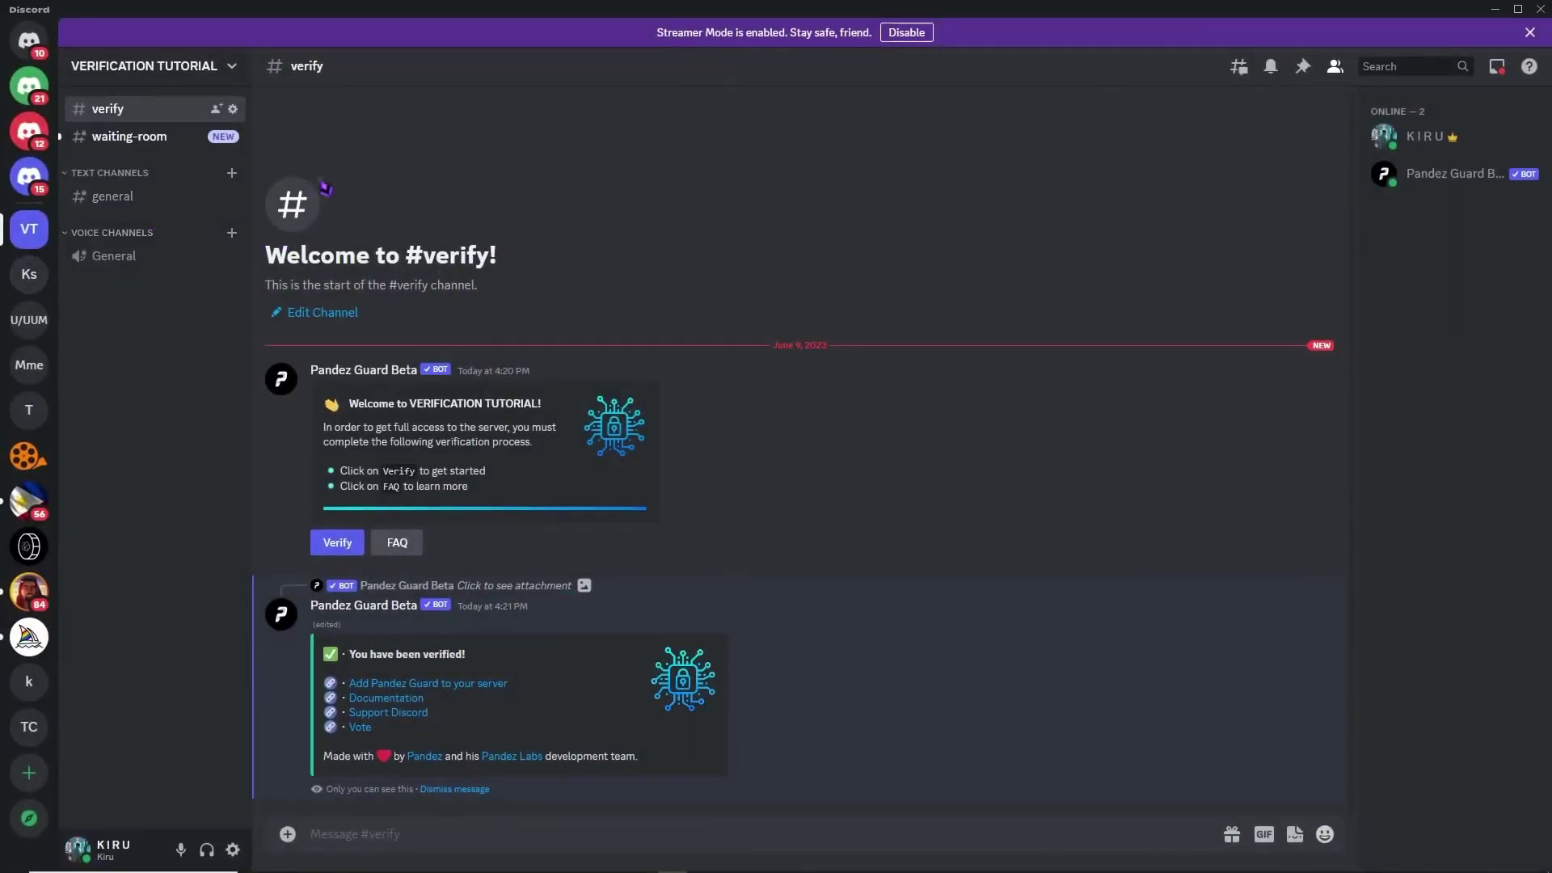
# - Delete the waiting-room channel from the server and confirm the deletion
pyautogui.rightClick(126, 139)
pyautogui.click(123, 149)
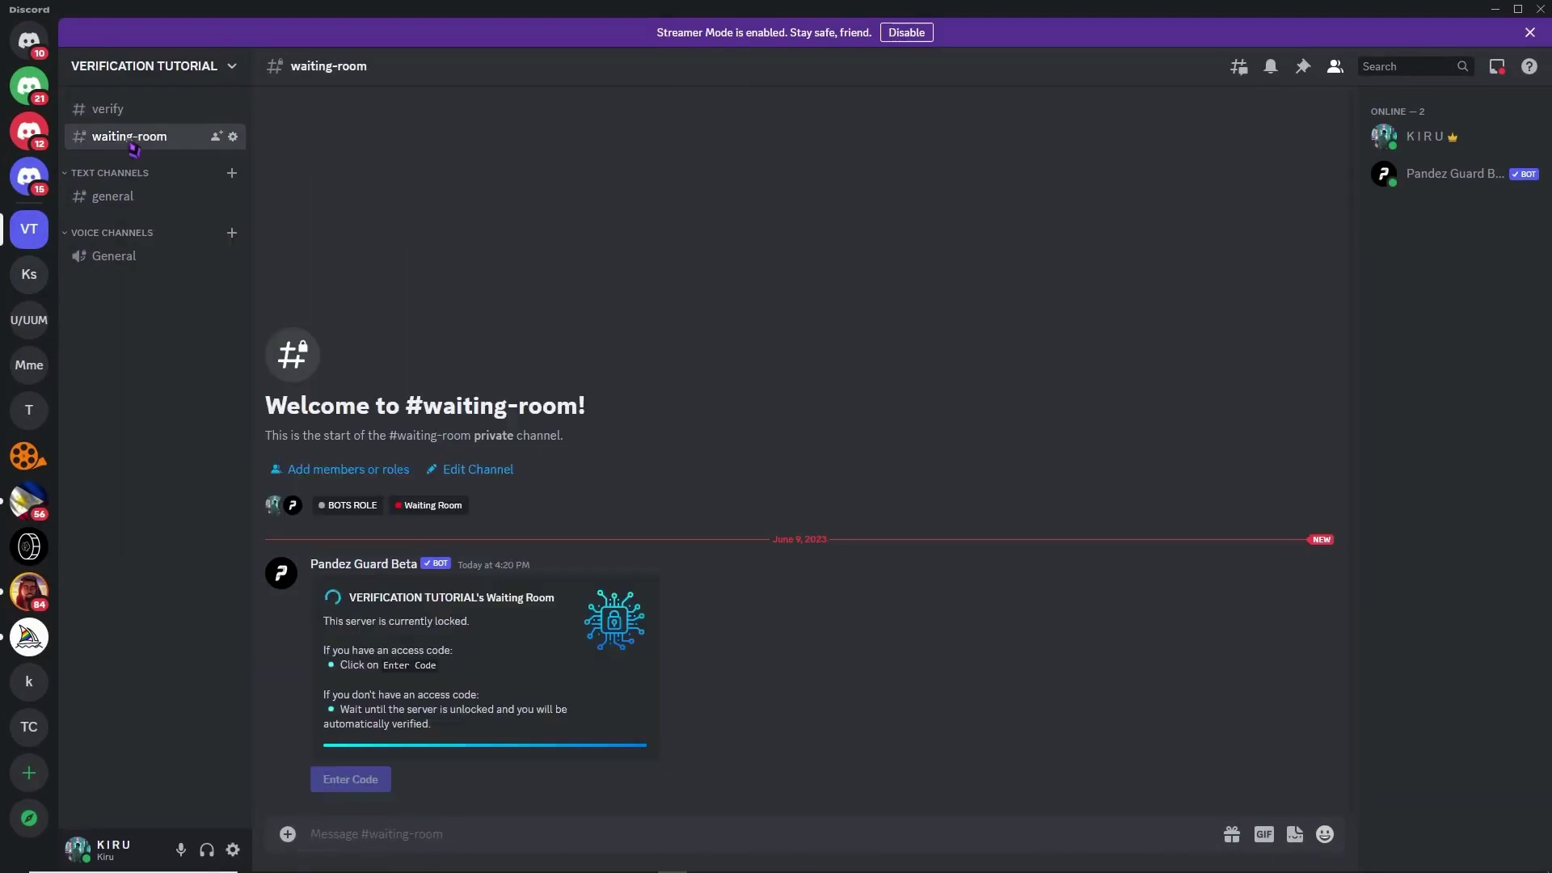
pyautogui.rightClick(131, 142)
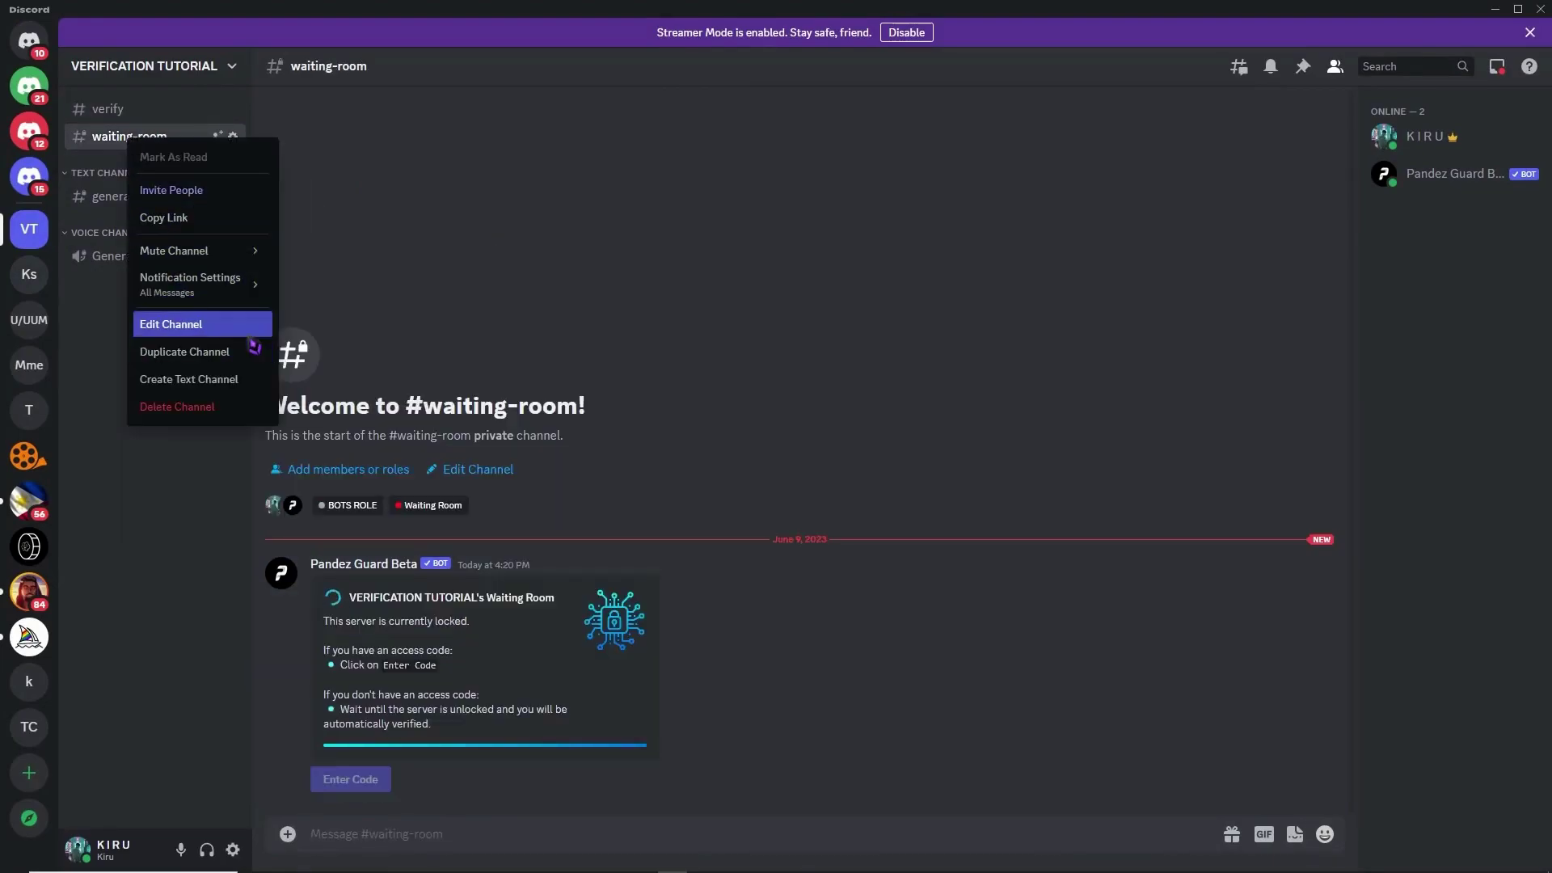
pyautogui.click(231, 407)
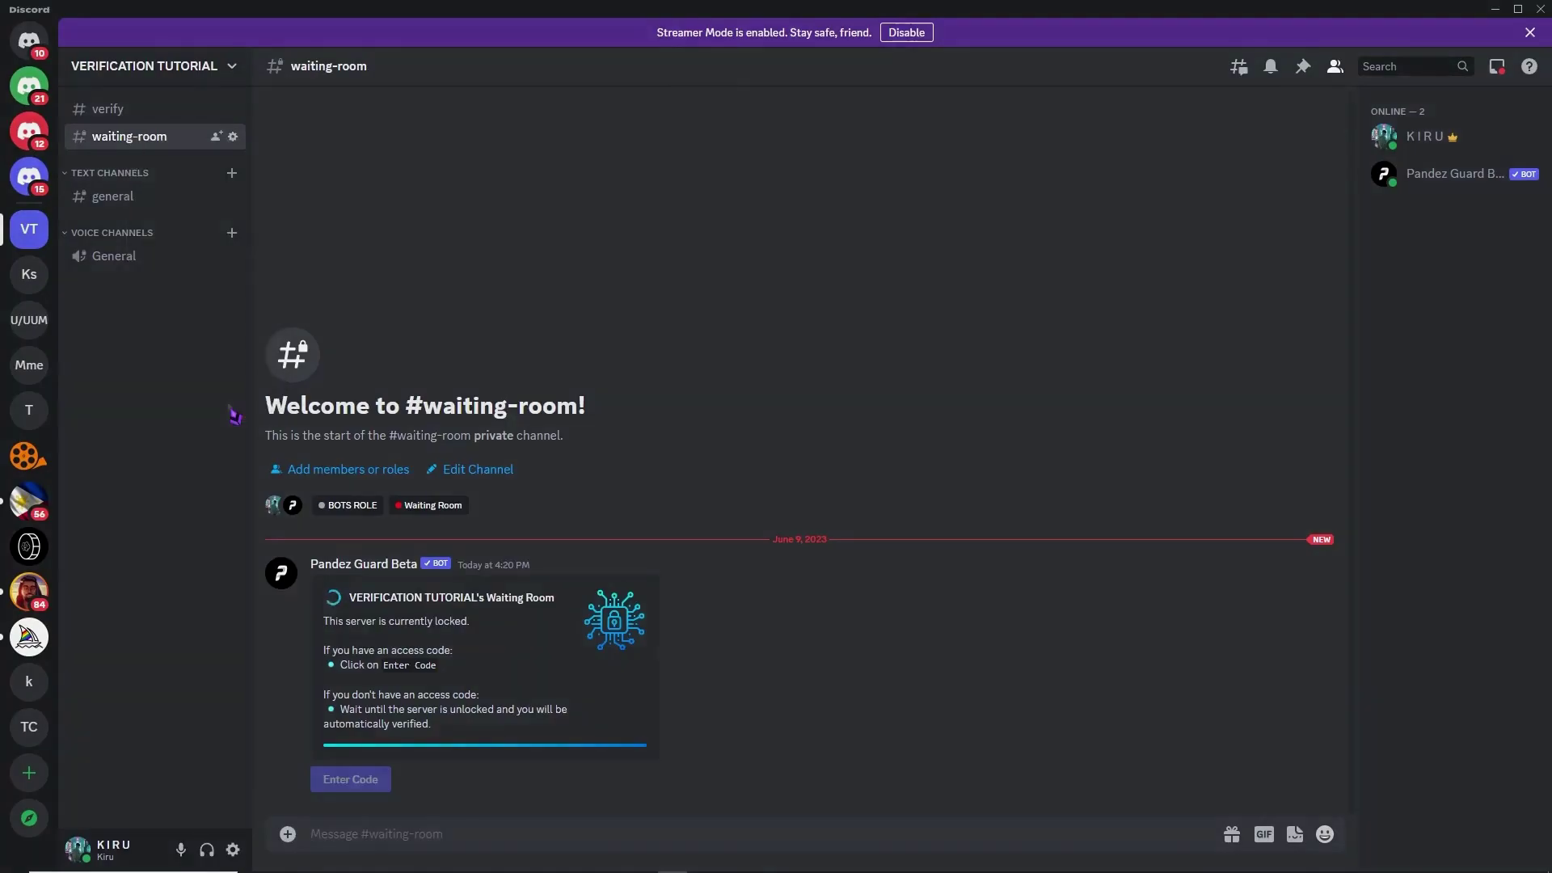
pyautogui.click(894, 493)
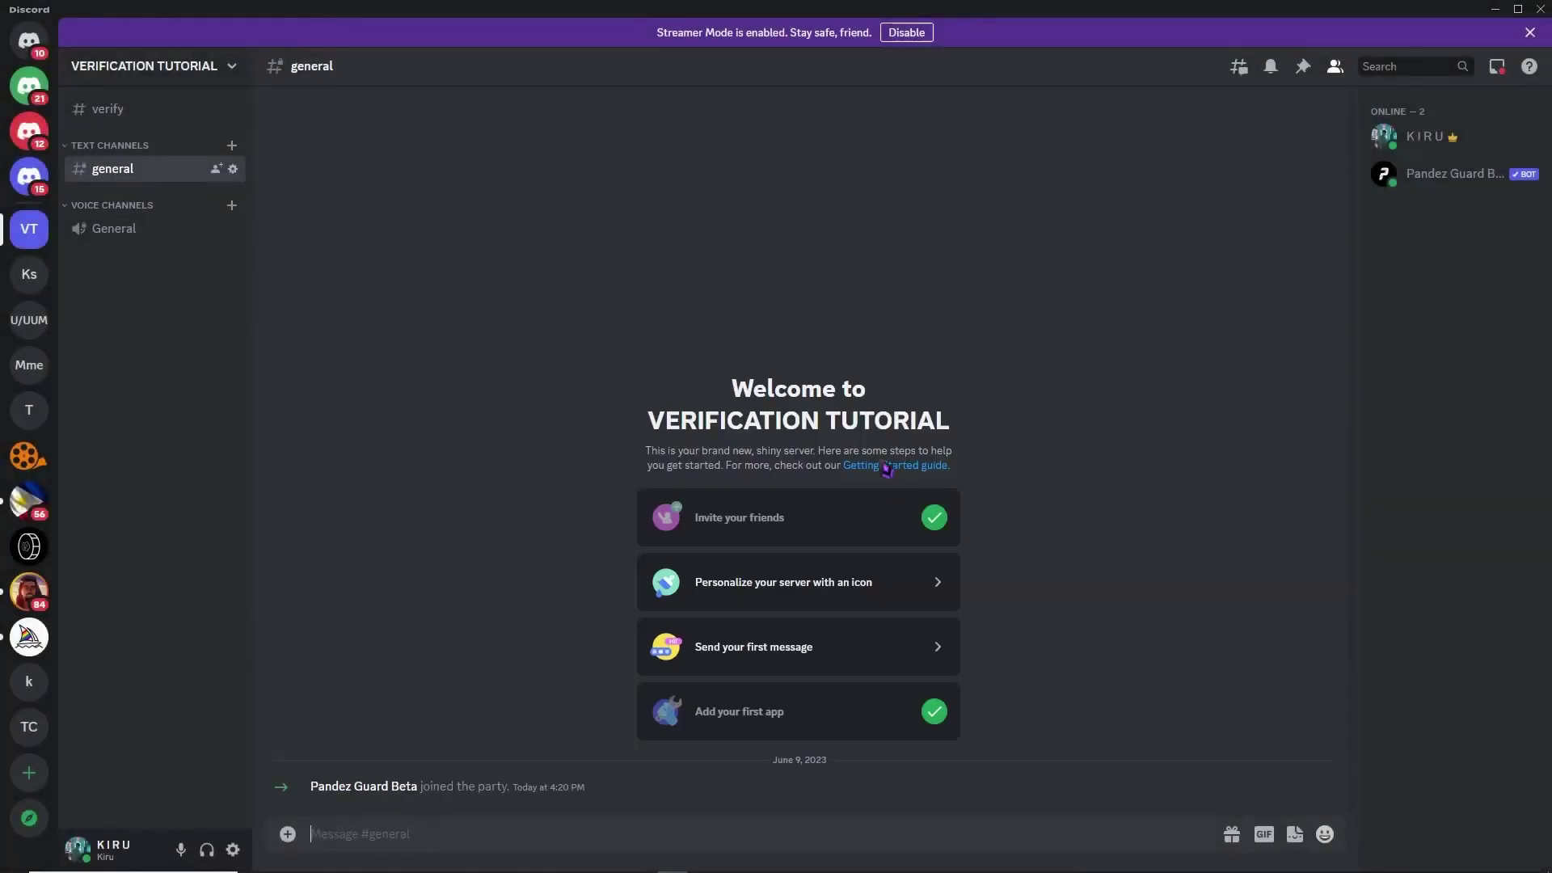
# - Create a text channel named bot-commands in the Text Channels category
pyautogui.rightClick(115, 150)
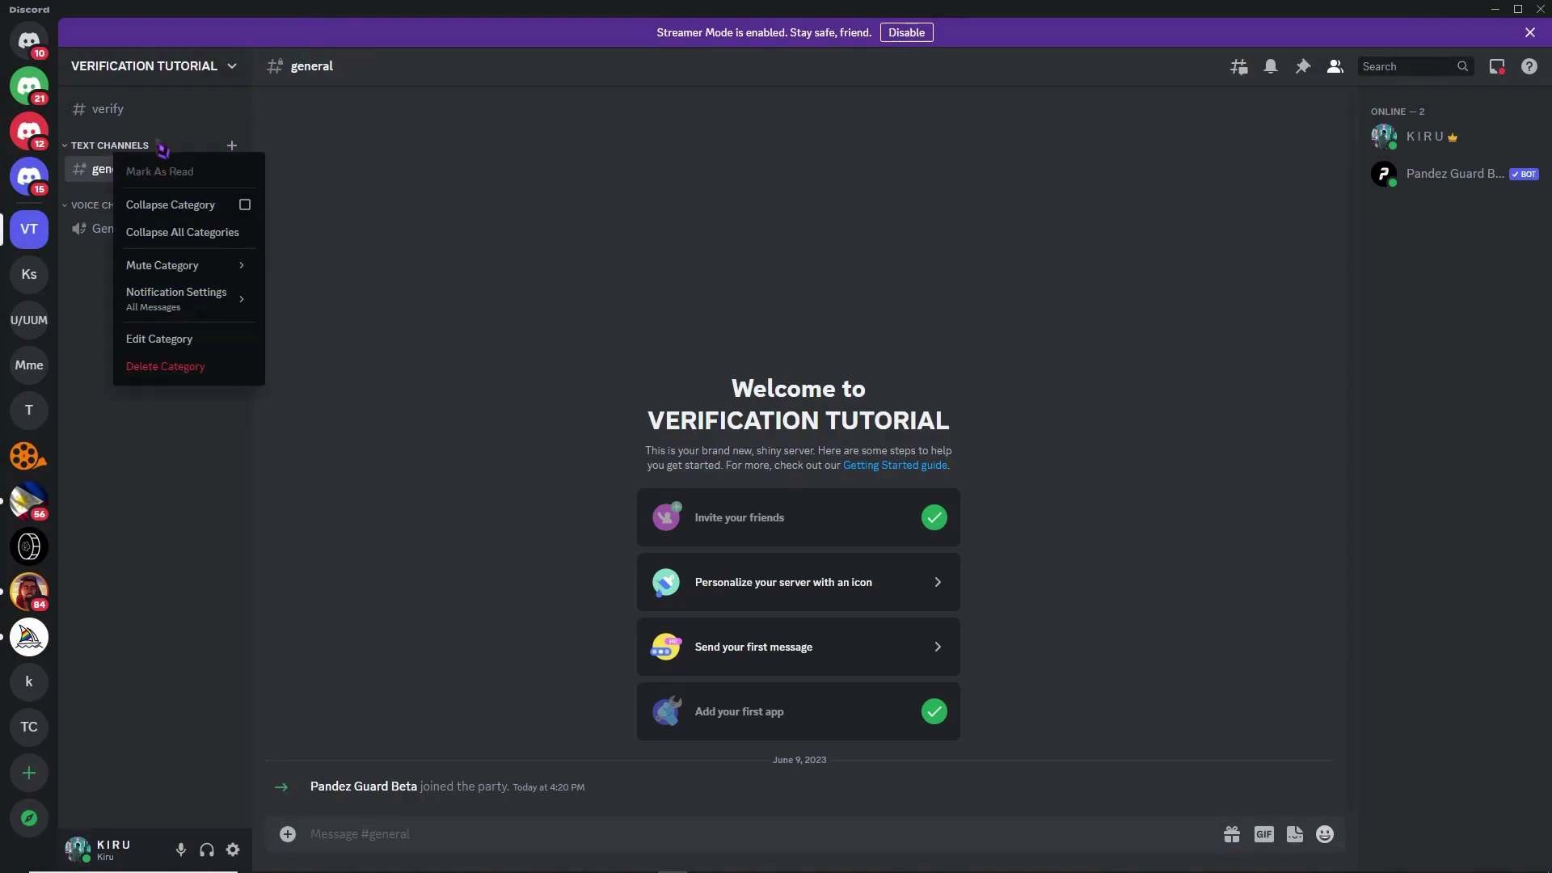
pyautogui.click(232, 146)
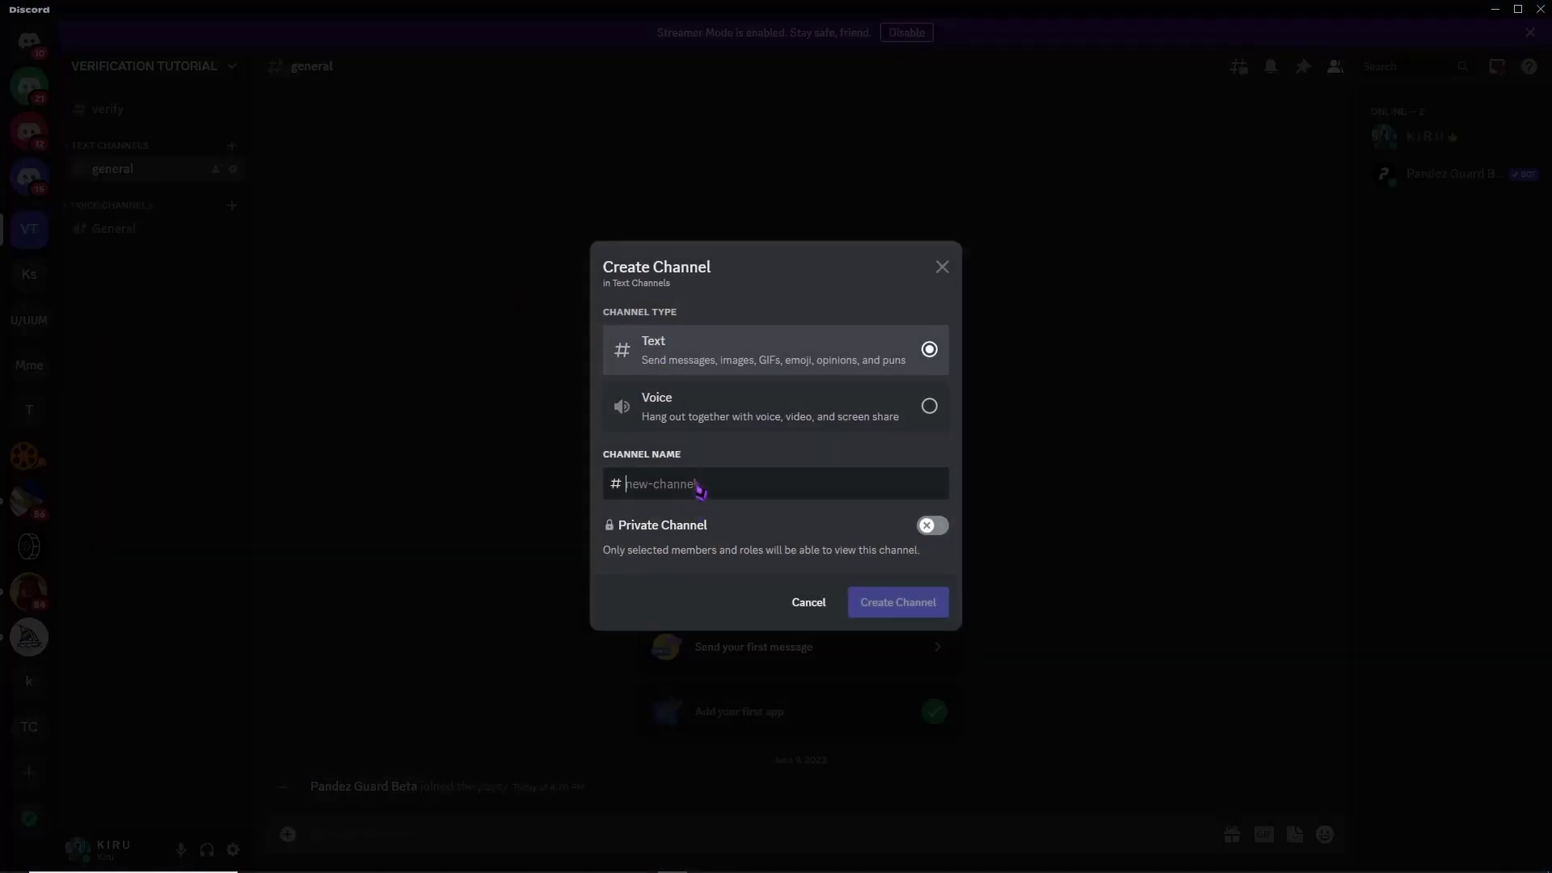
pyautogui.write('bot-camm')
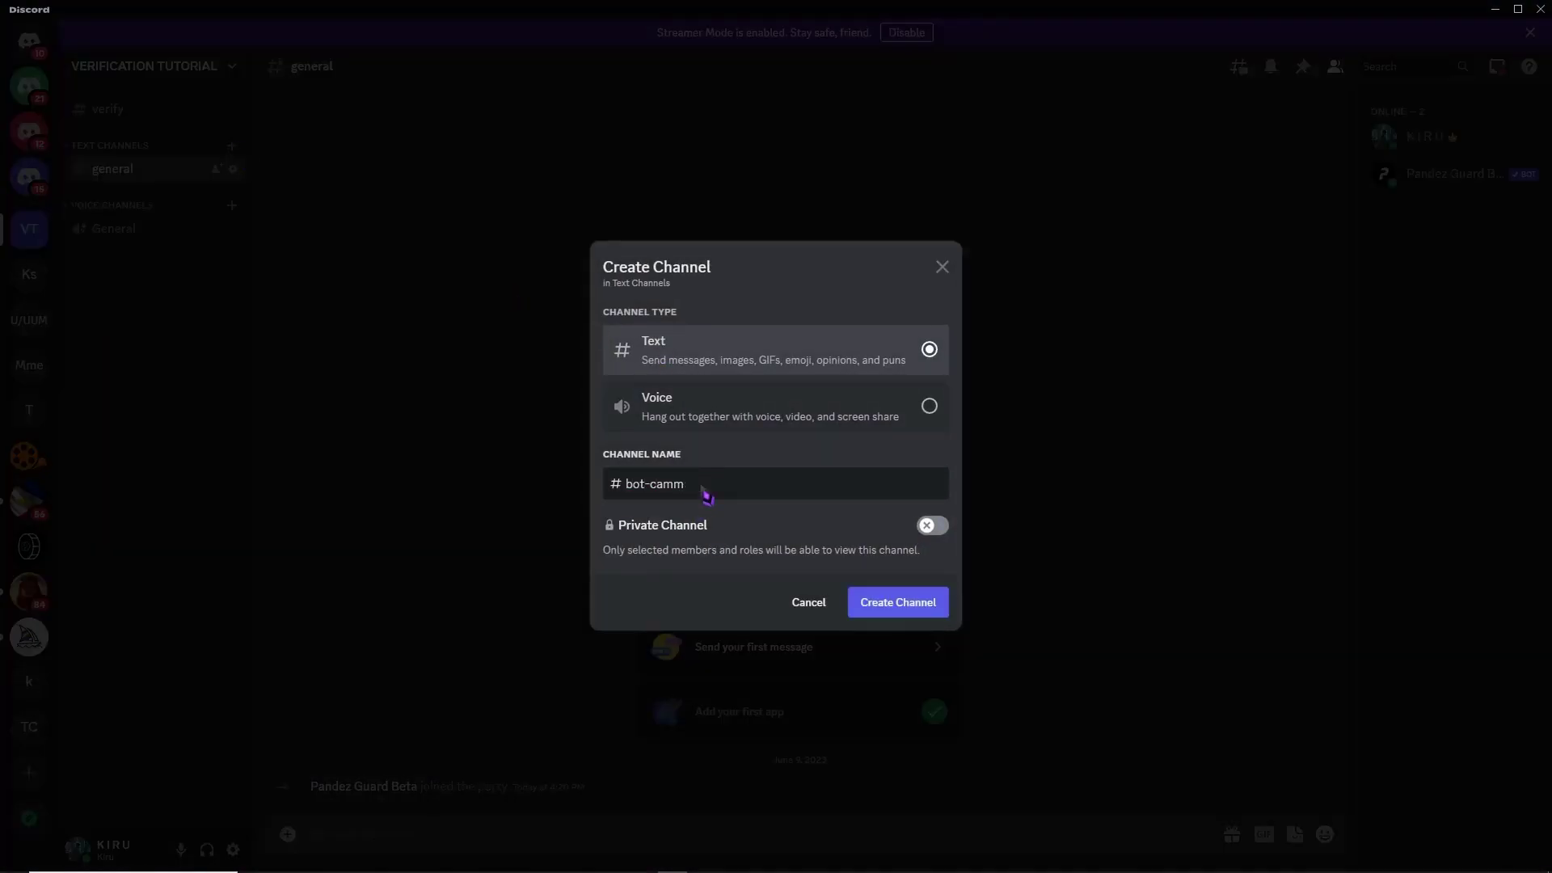
pyautogui.write('anmmands')
pyautogui.click(919, 613)
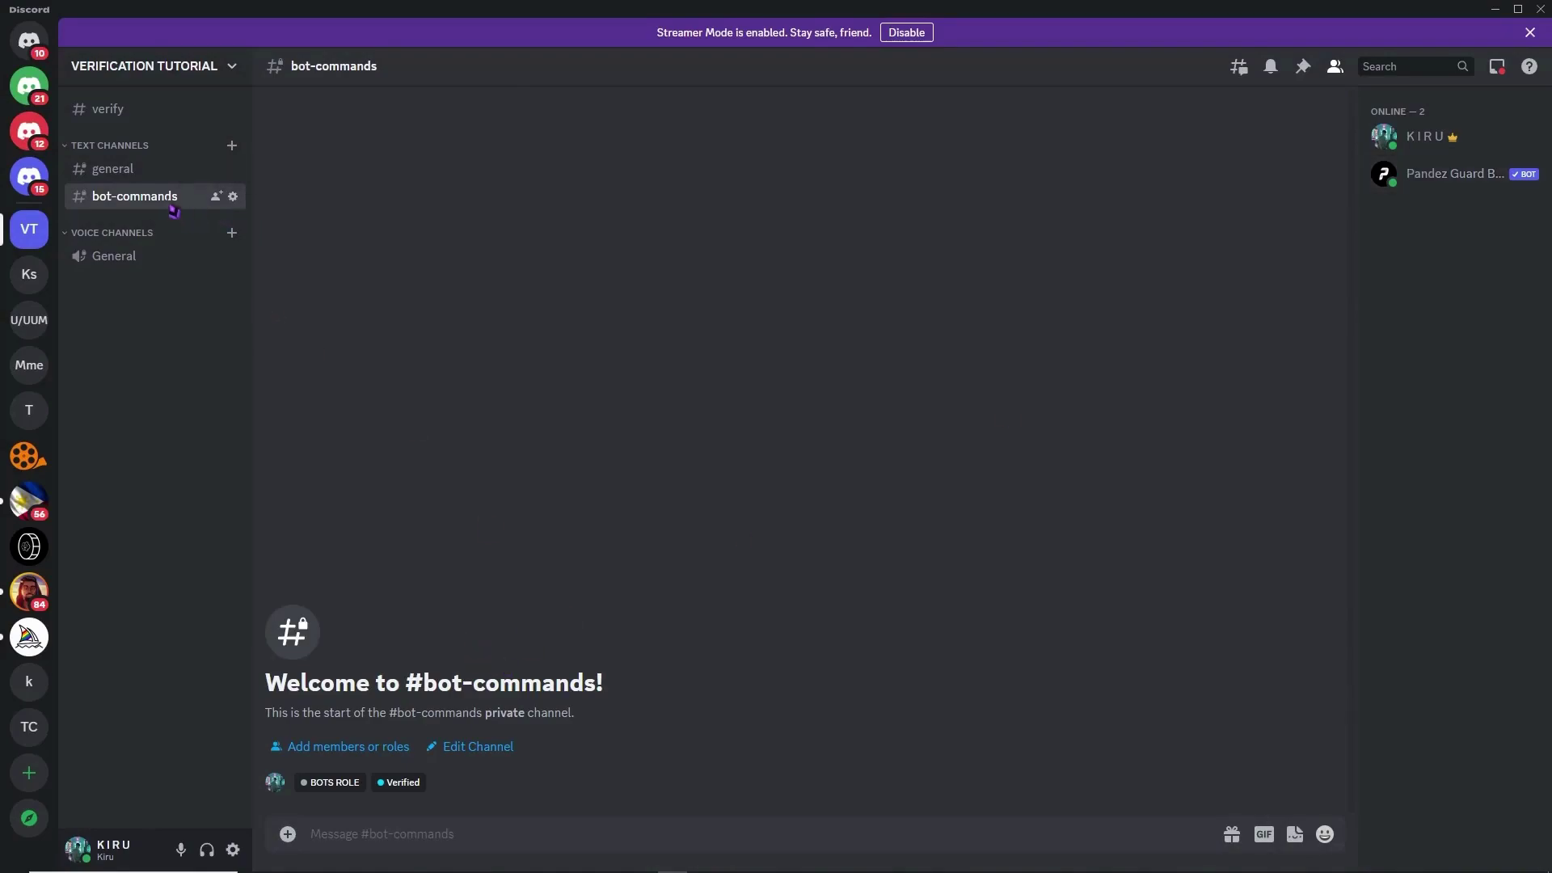
# - Deny the Verified role View Channel in the bot-commands channel permissions, save the changes, and leave the channel settings
pyautogui.click(233, 197)
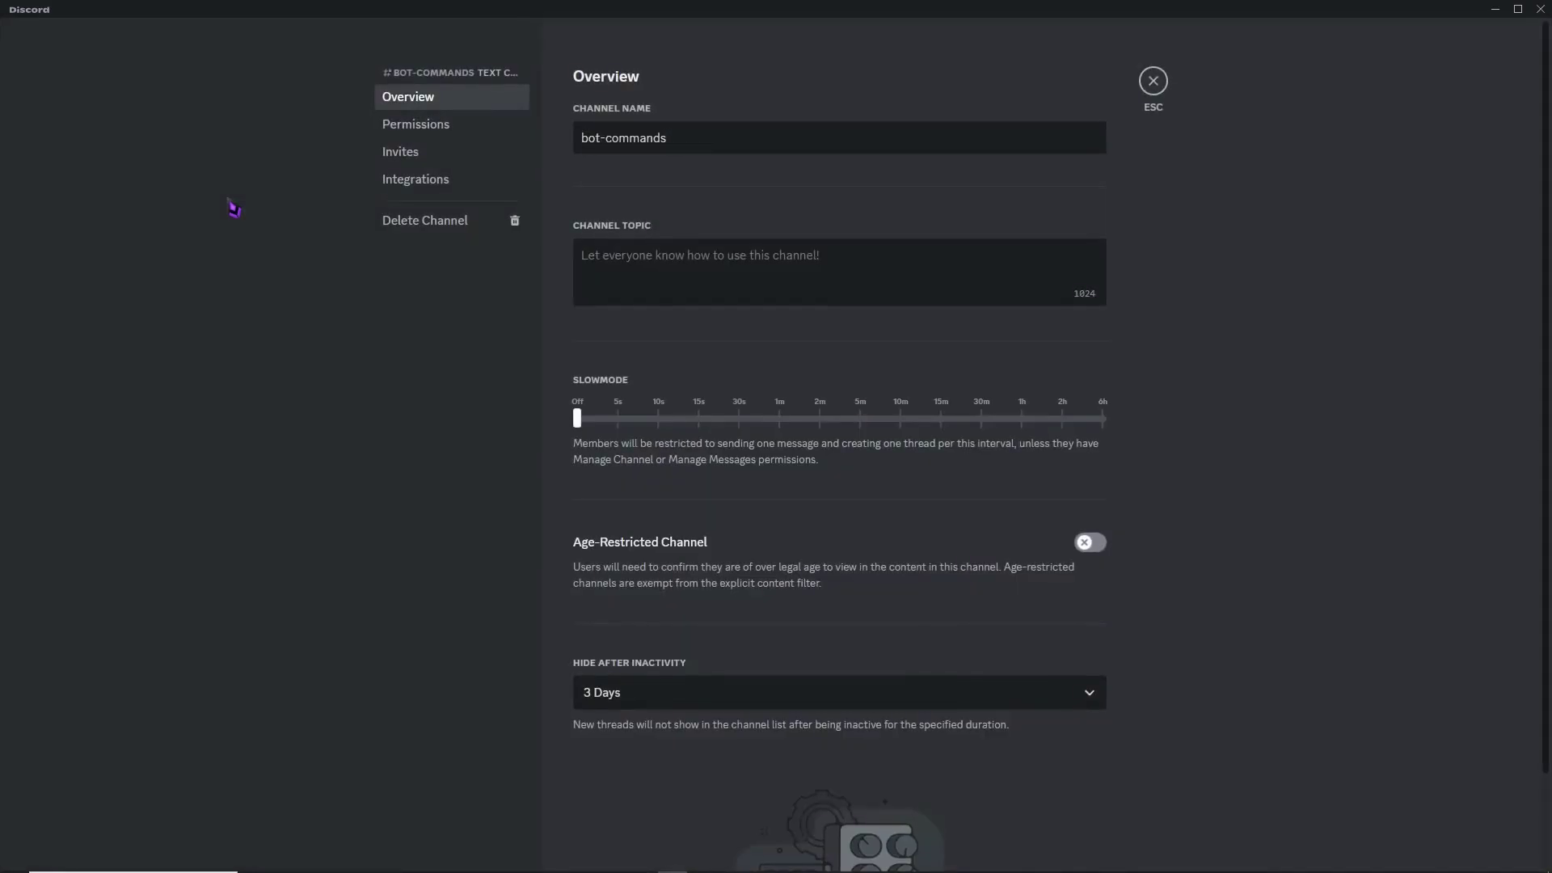
pyautogui.click(477, 136)
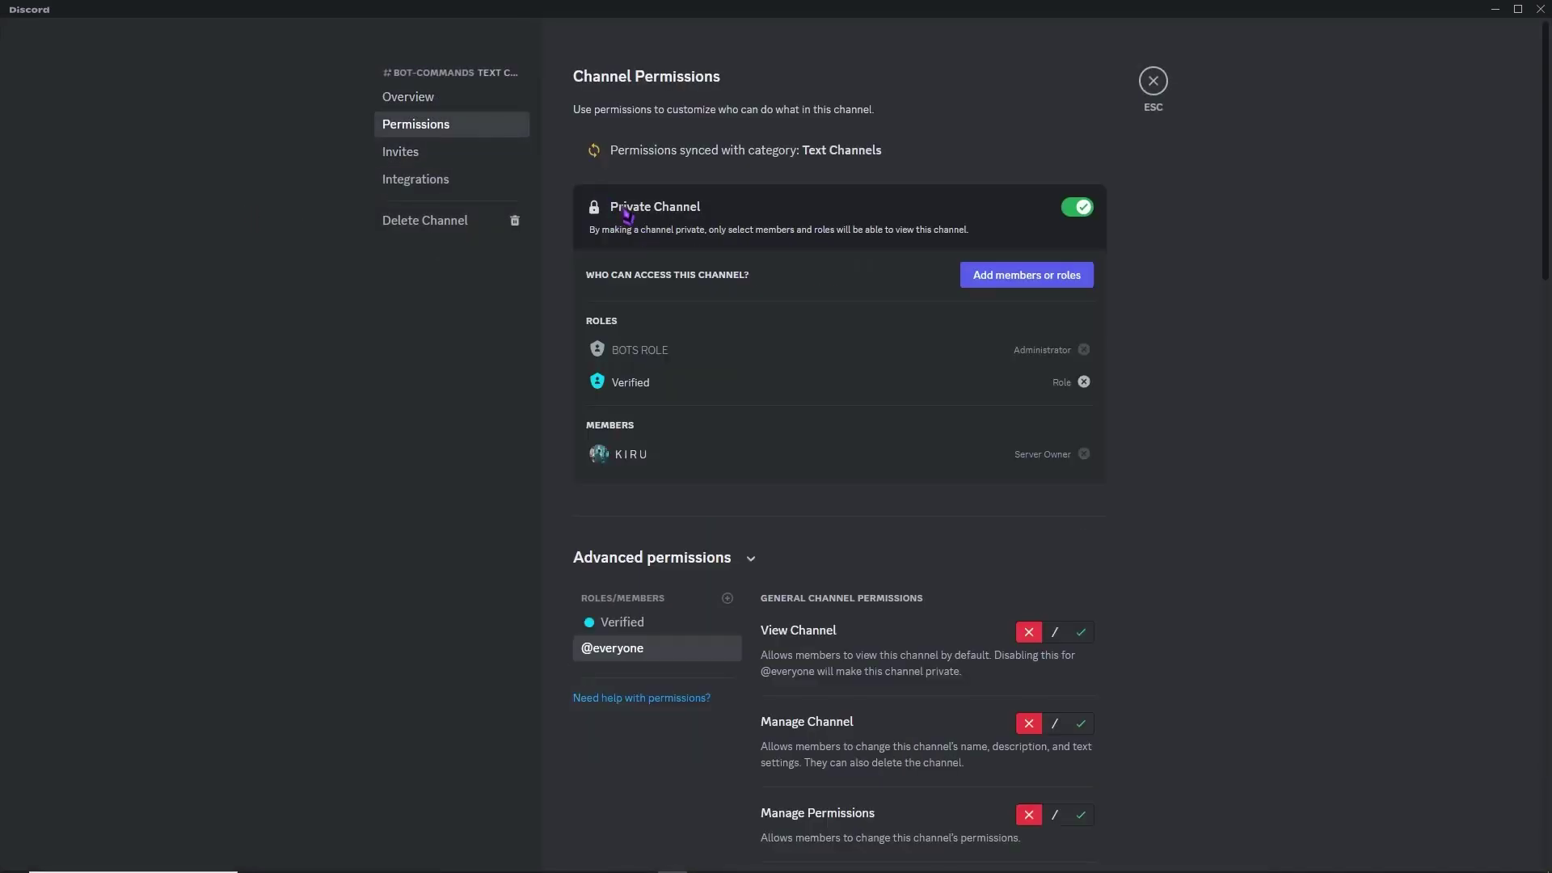
pyautogui.click(652, 632)
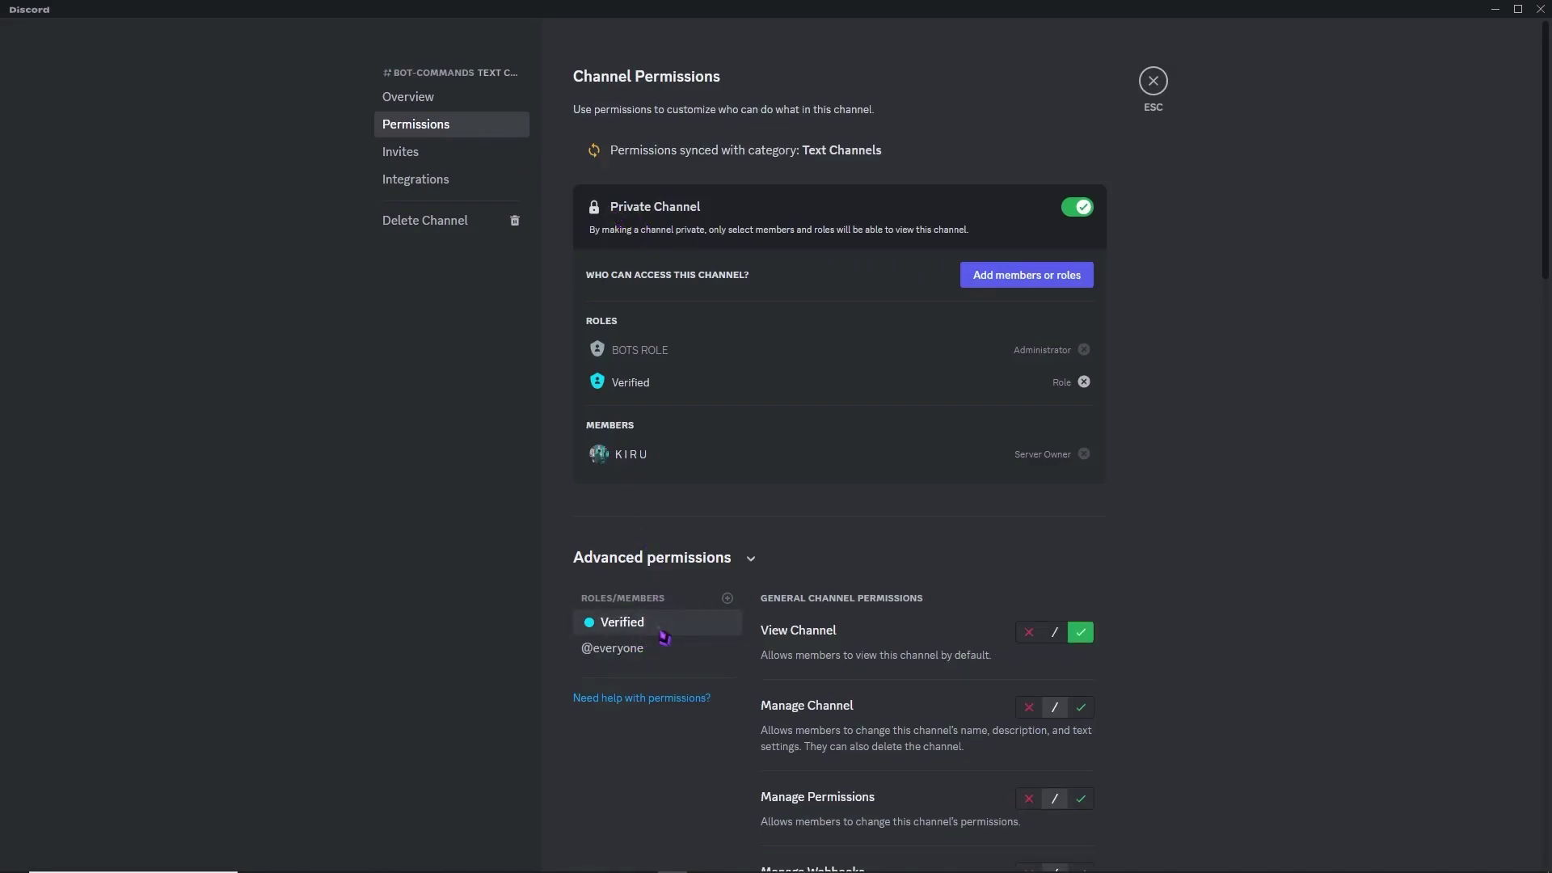
pyautogui.click(1029, 633)
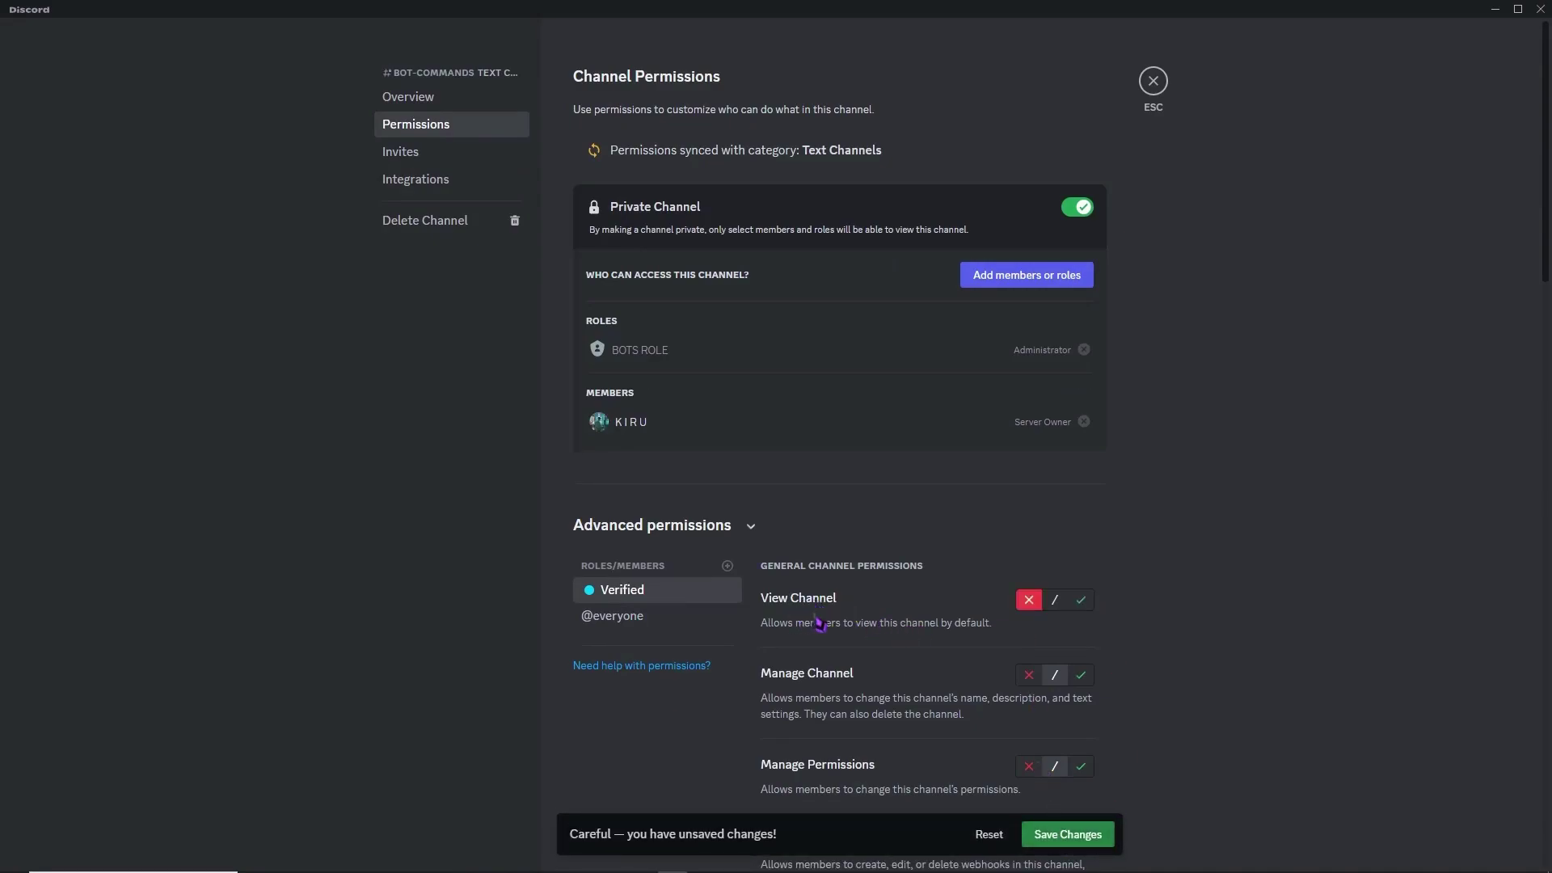
pyautogui.click(1044, 845)
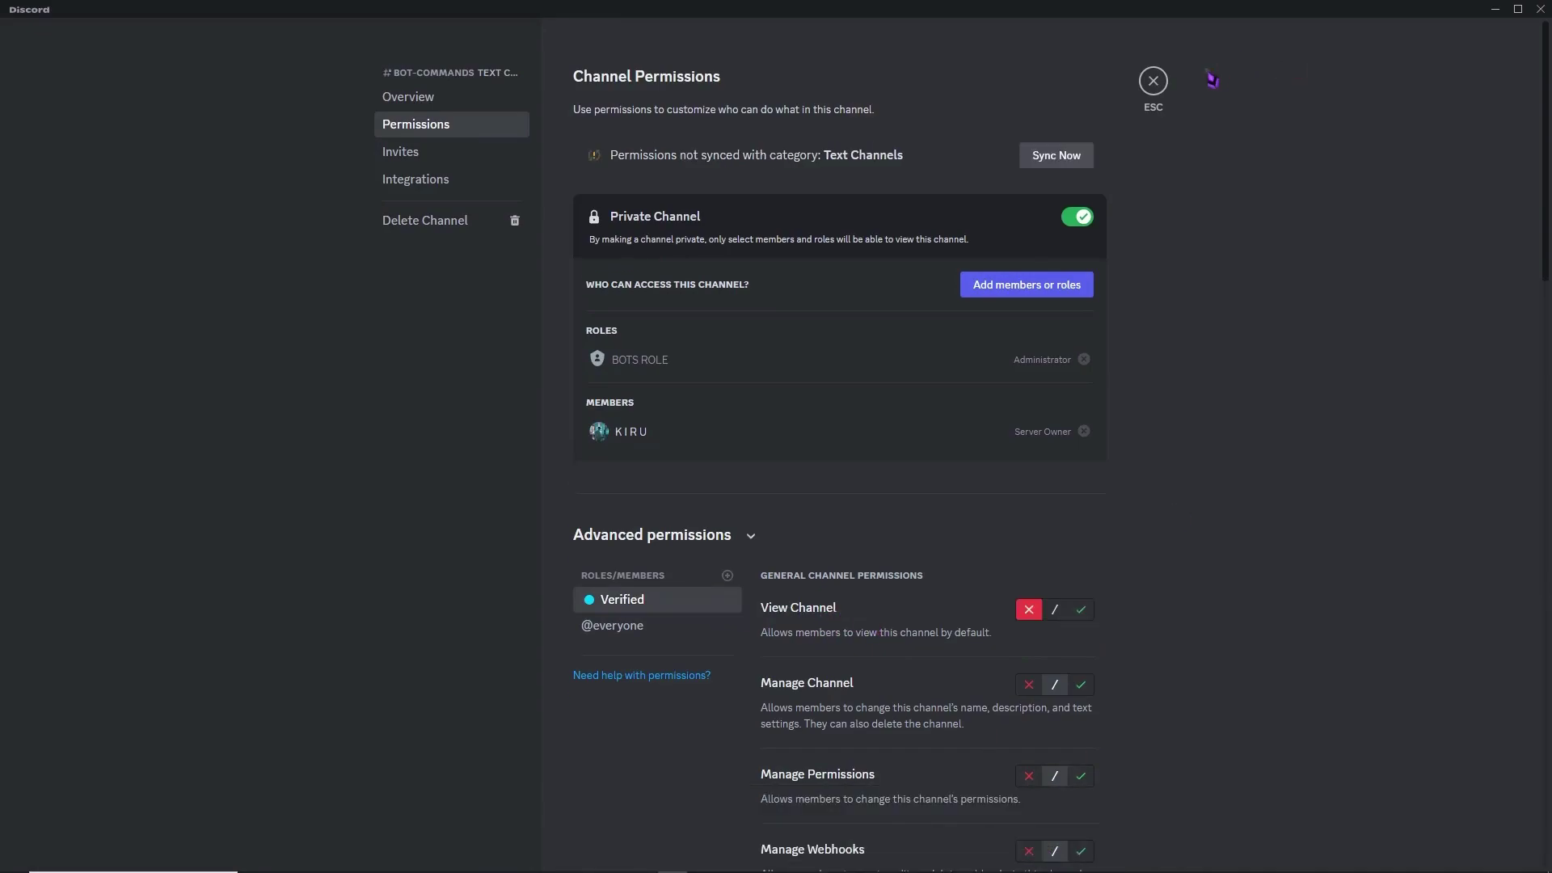
pyautogui.click(1153, 81)
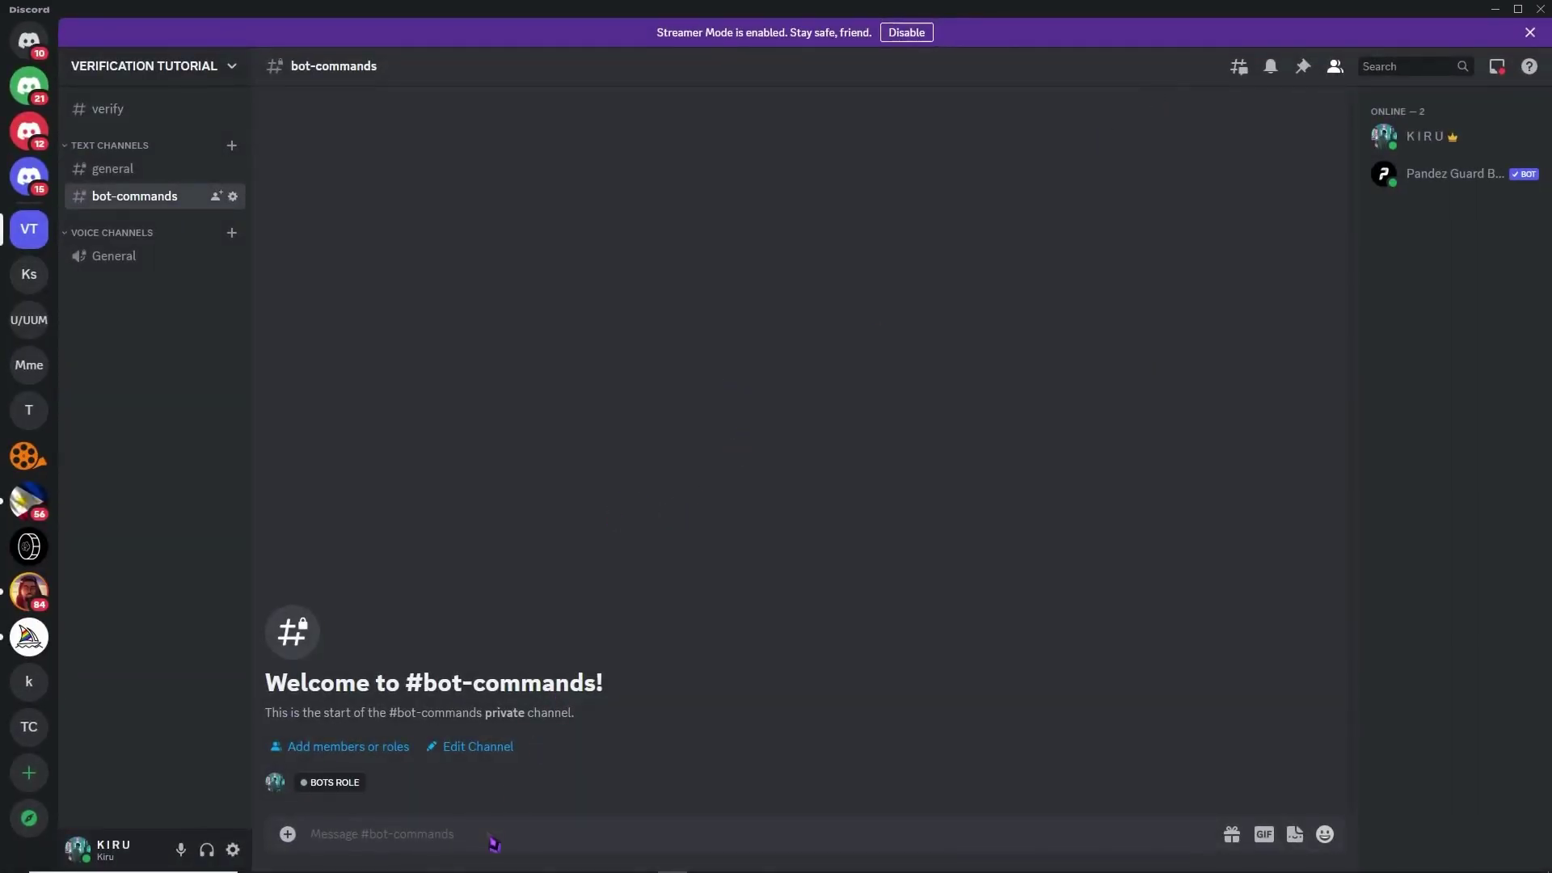
# - Run the bot's /config captcha command in bot-commands with the method set to Image Captcha
pyautogui.write('/CONFIG')
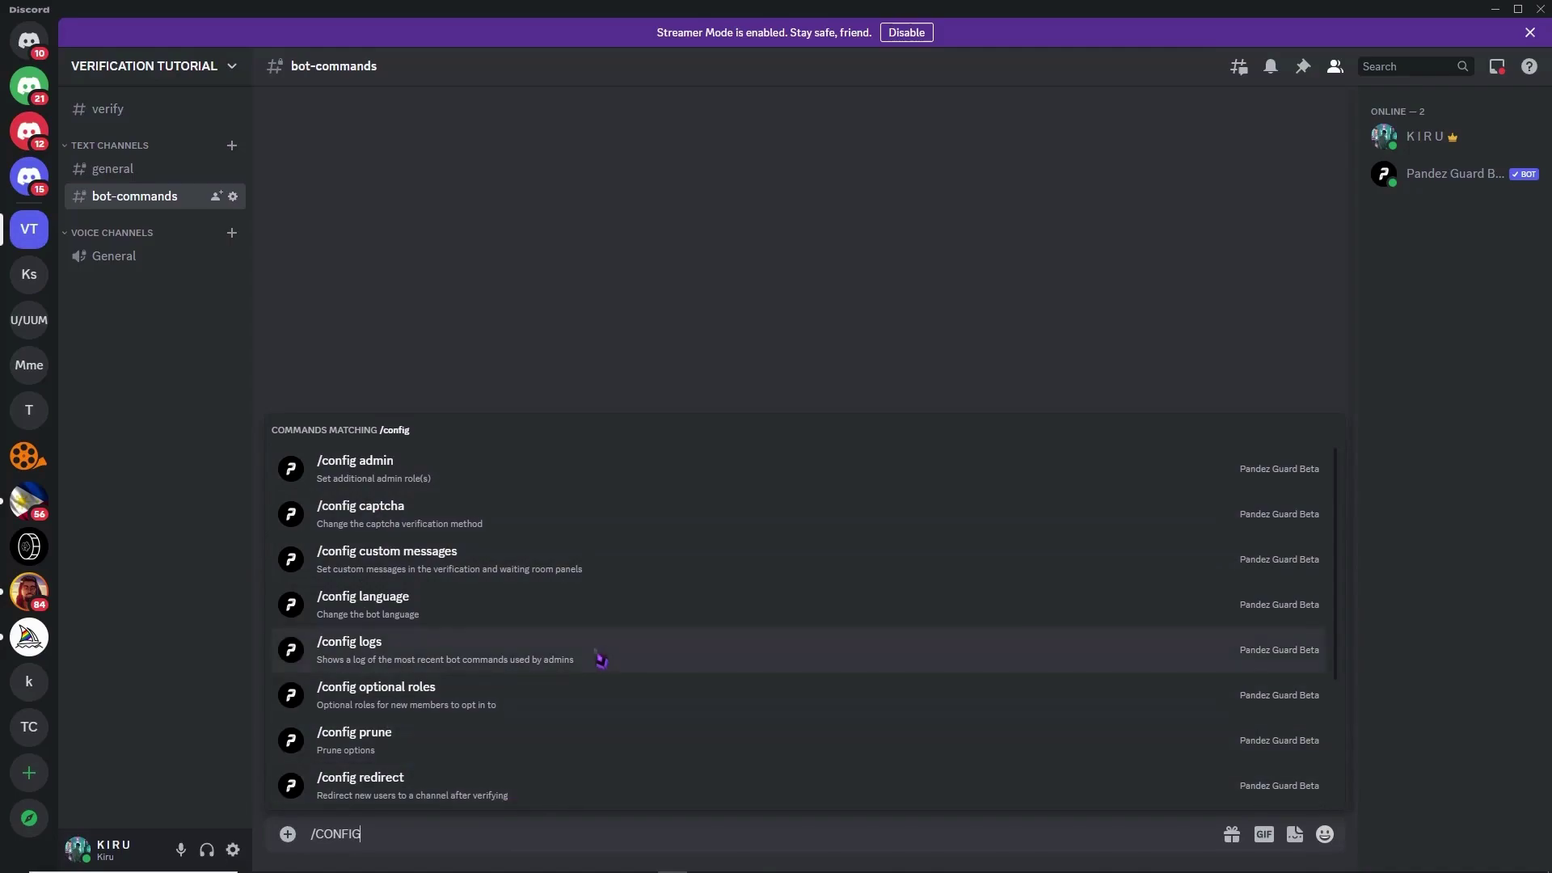
pyautogui.click(391, 535)
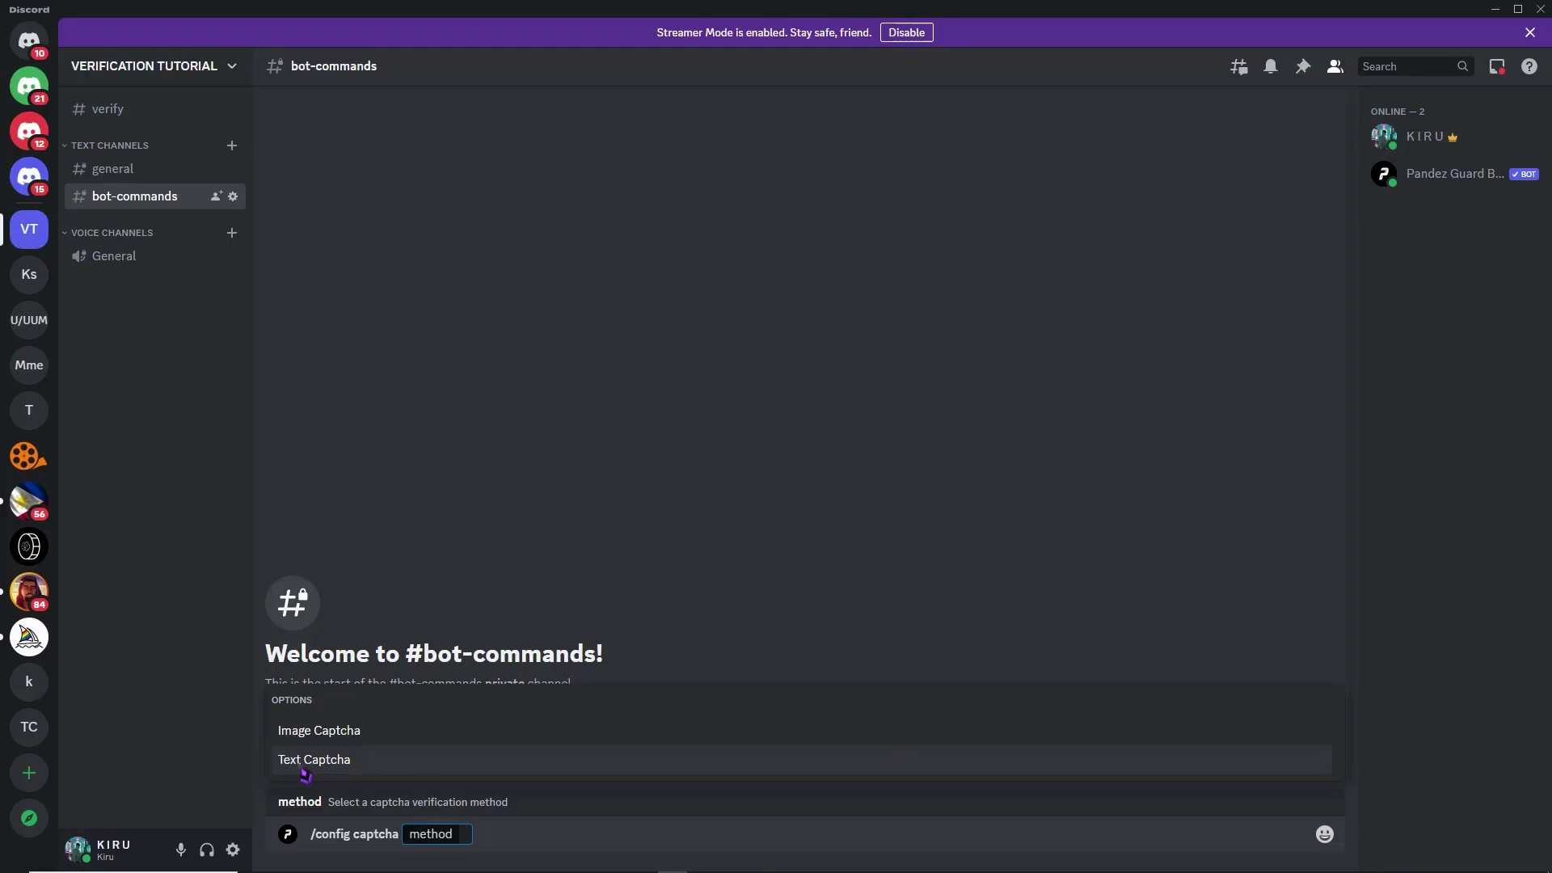
pyautogui.click(344, 738)
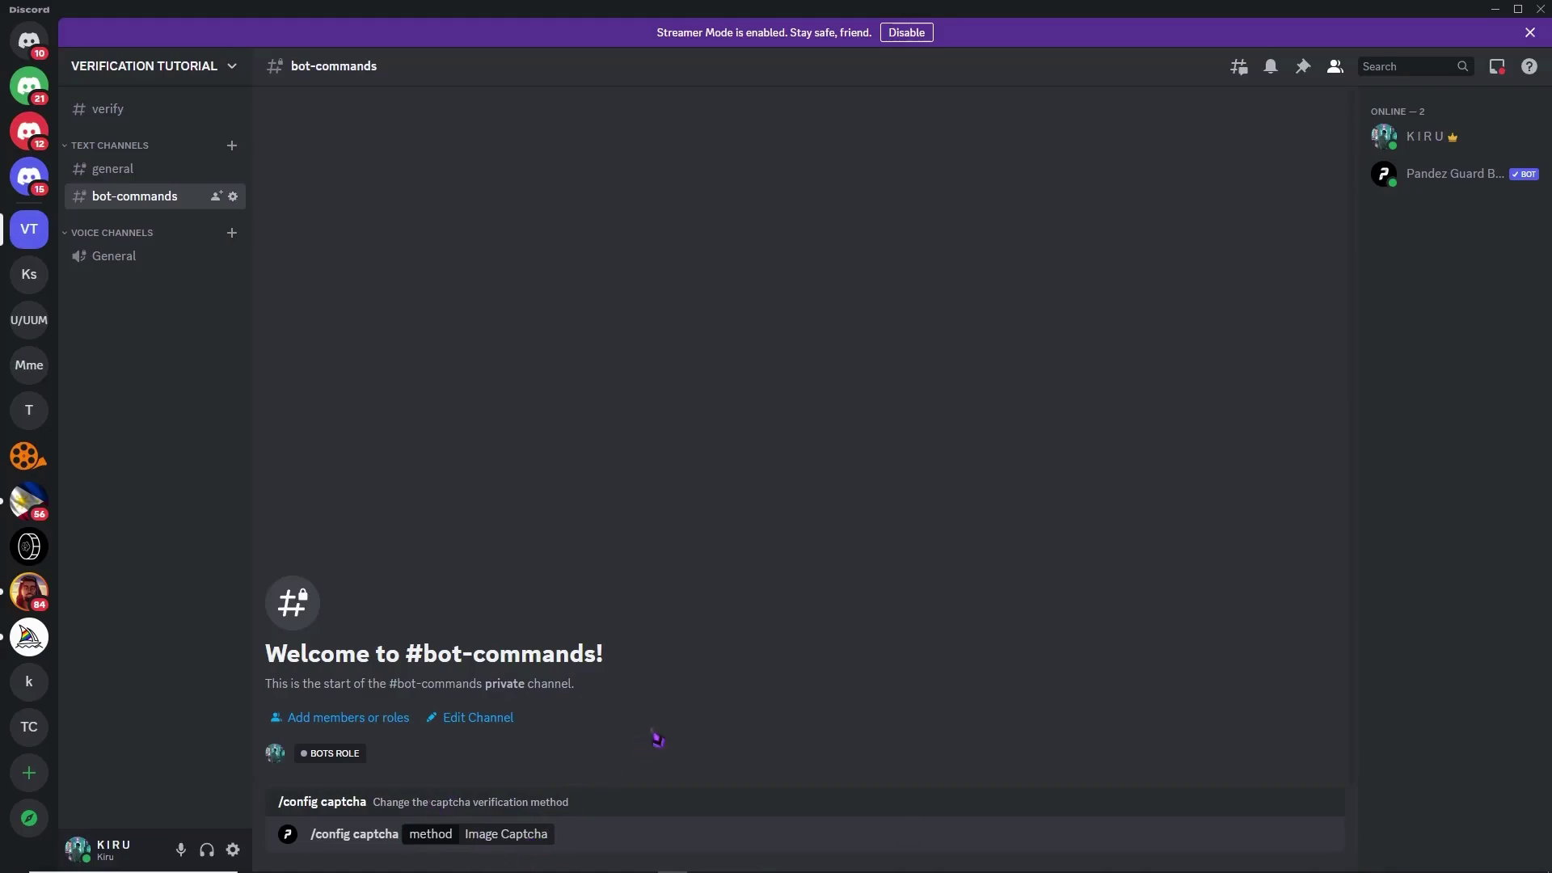
pyautogui.press('Return')
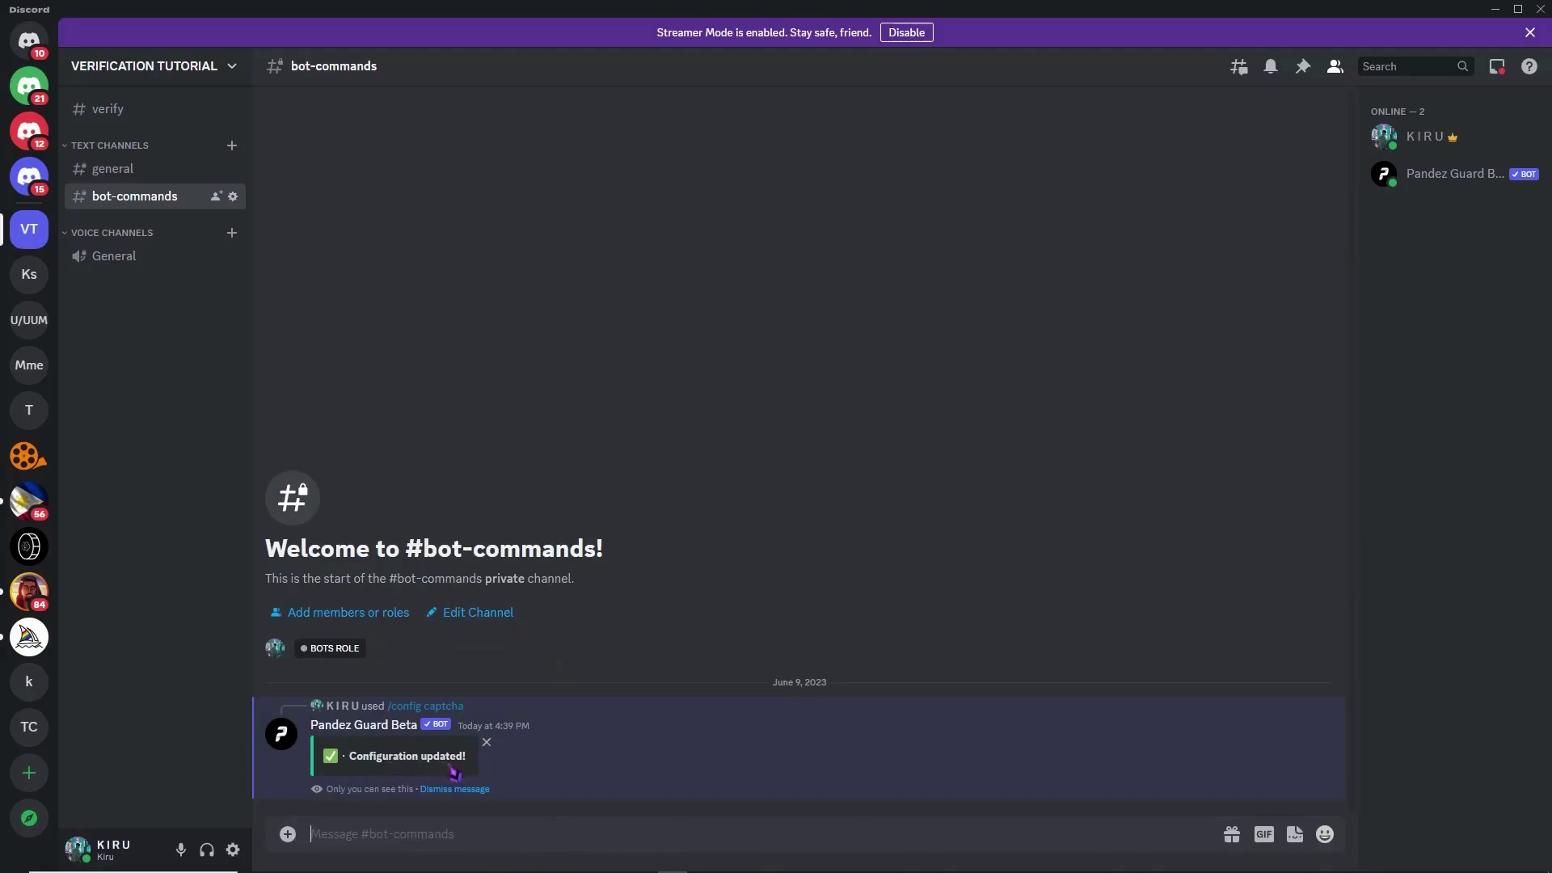
pyautogui.write('/')
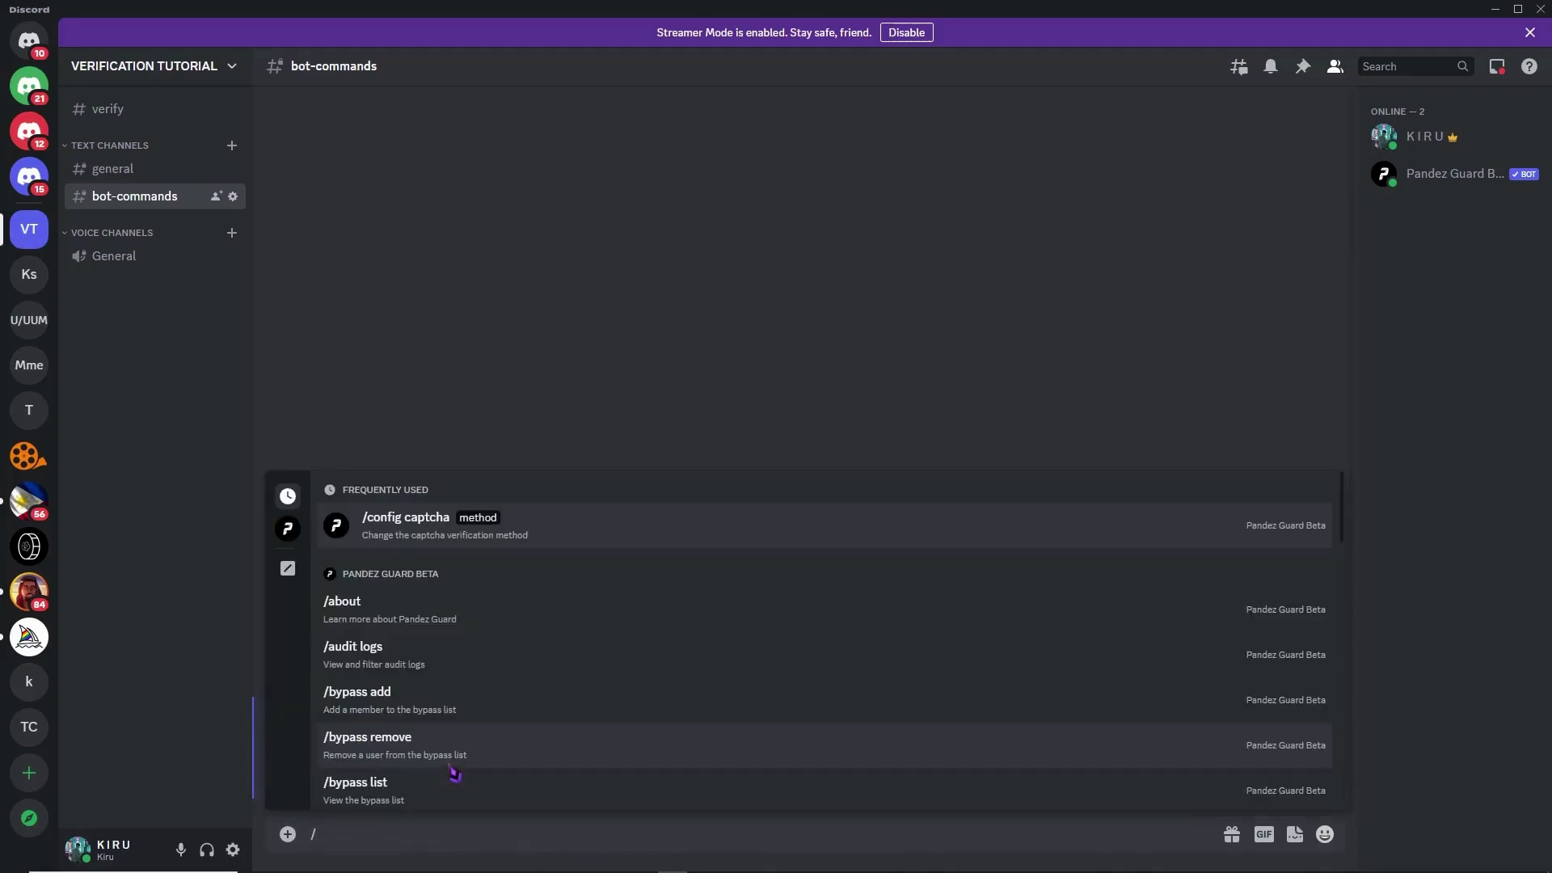
pyautogui.write('CONFIG')
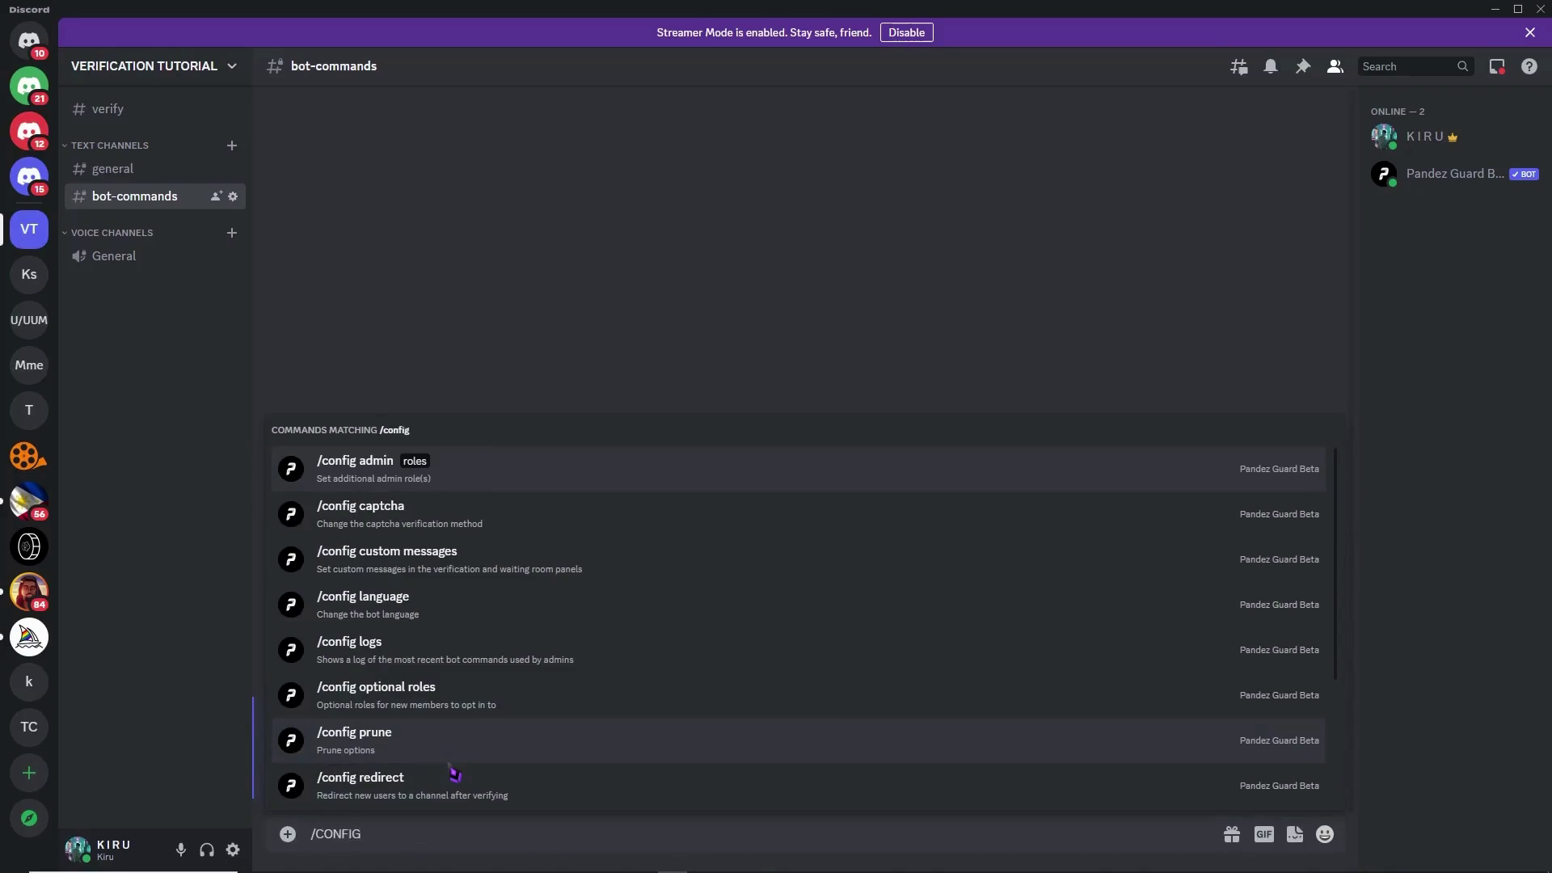
pyautogui.press('BackSpace')
pyautogui.press('BackSpace')
pyautogui.press('BackSpace')
pyautogui.press('BackSpace')
pyautogui.press('BackSpace')
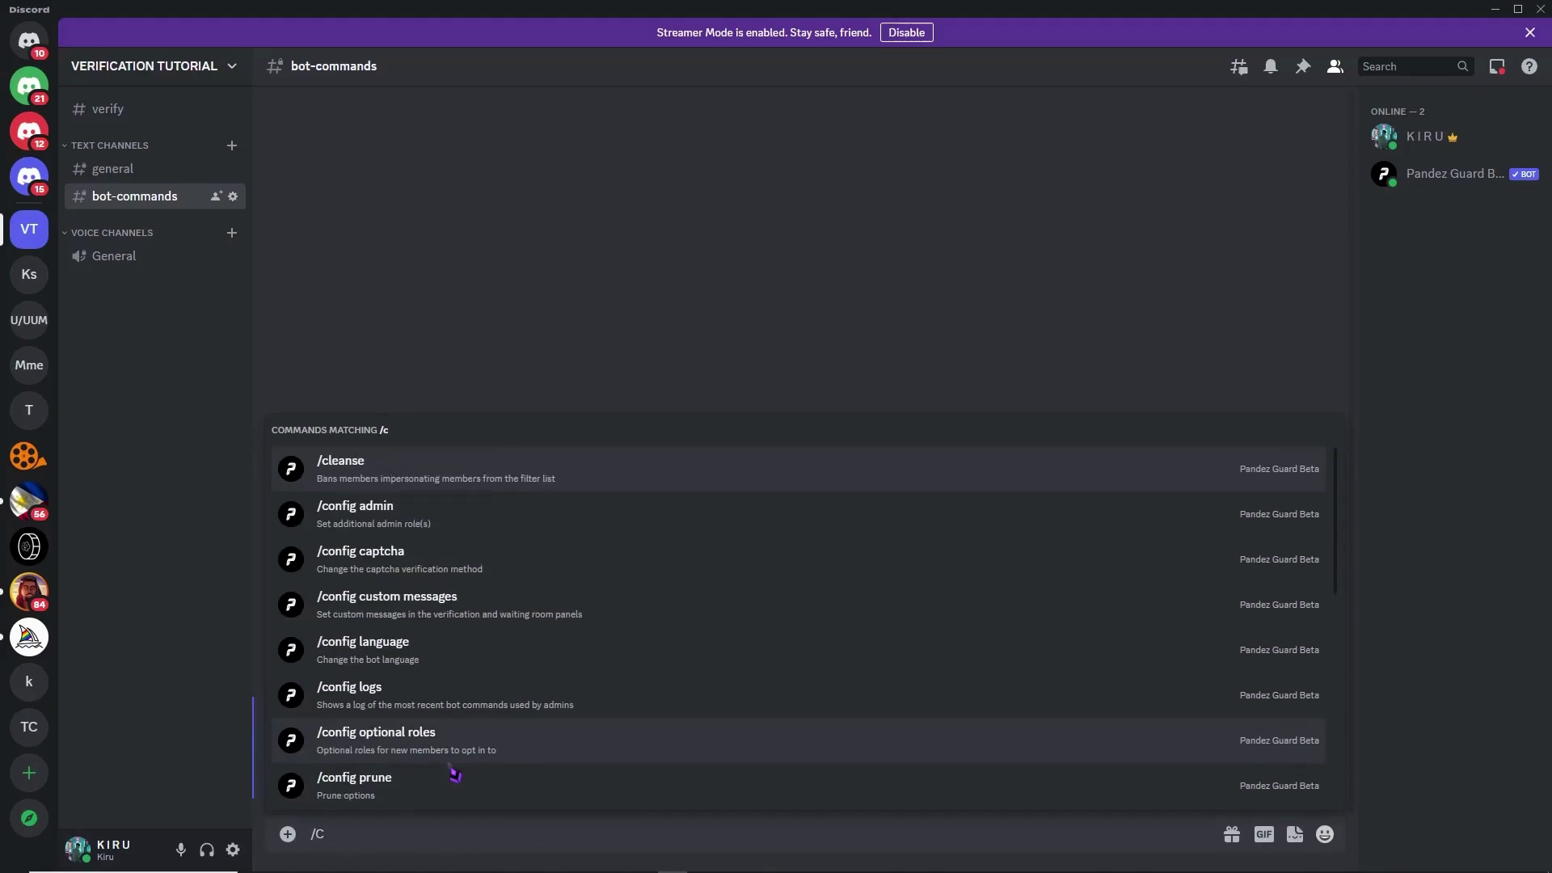
pyautogui.press('BackSpace')
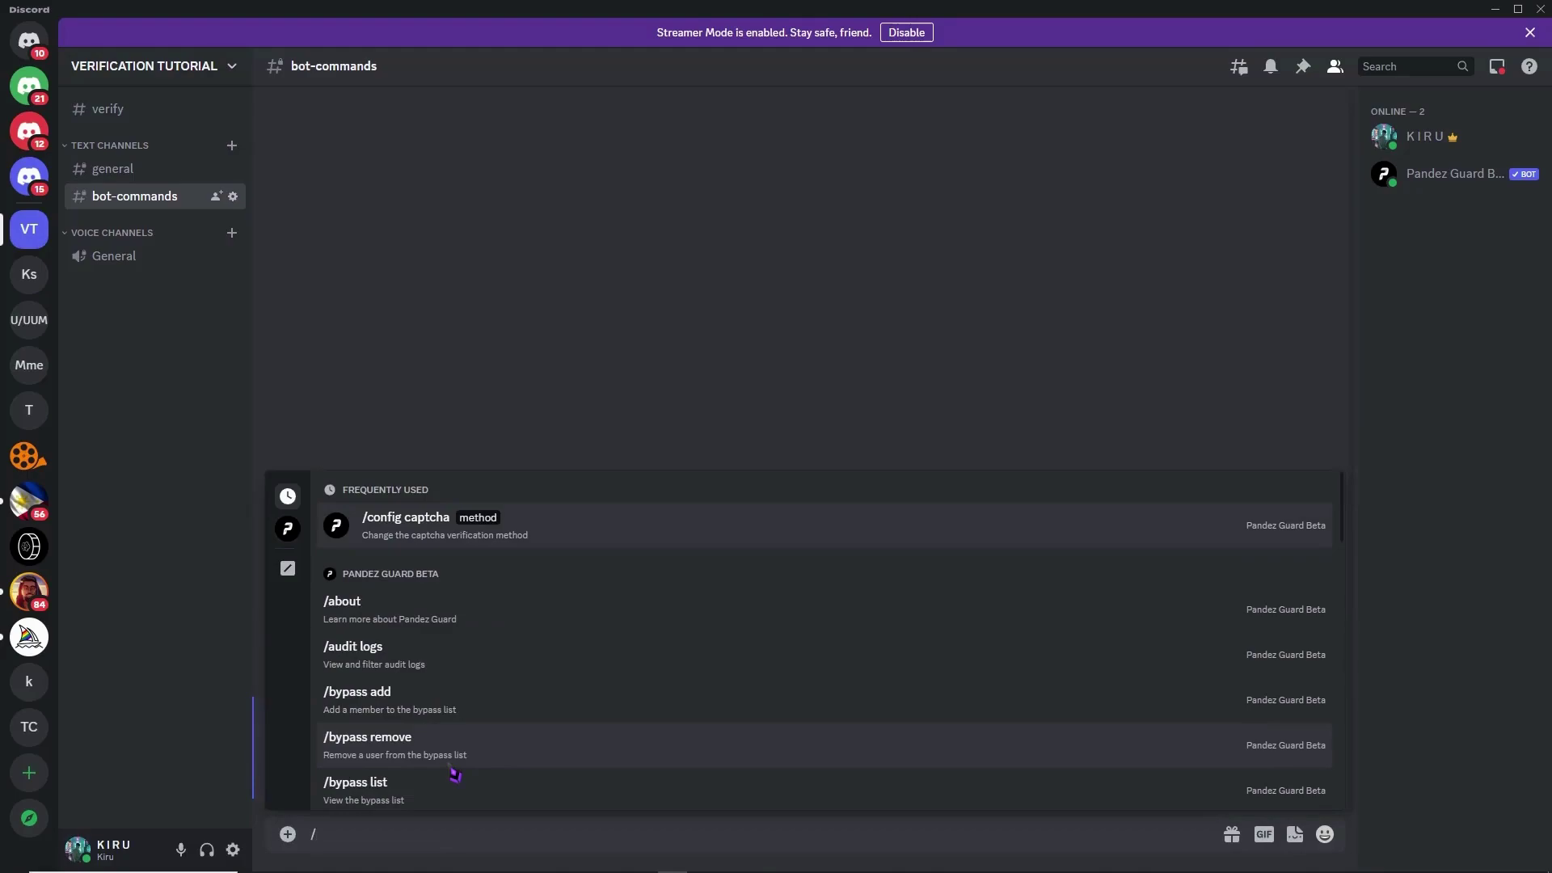
pyautogui.press('BackSpace')
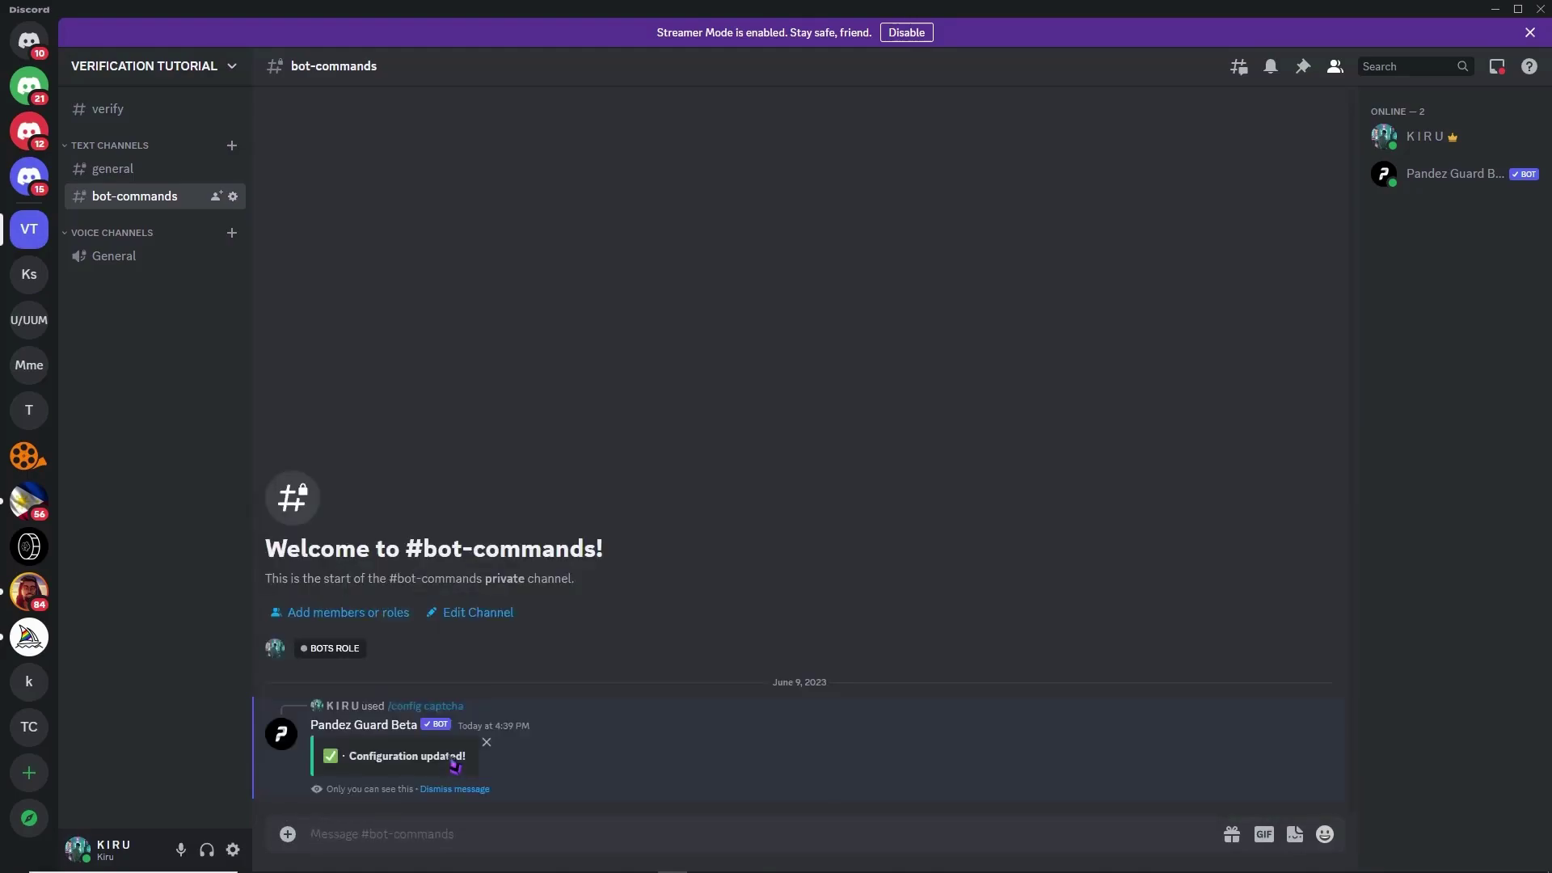
# - Test the verification in the verify channel, continuing through the bot's instructions and choosing Car as the image captcha answer
pyautogui.click(186, 111)
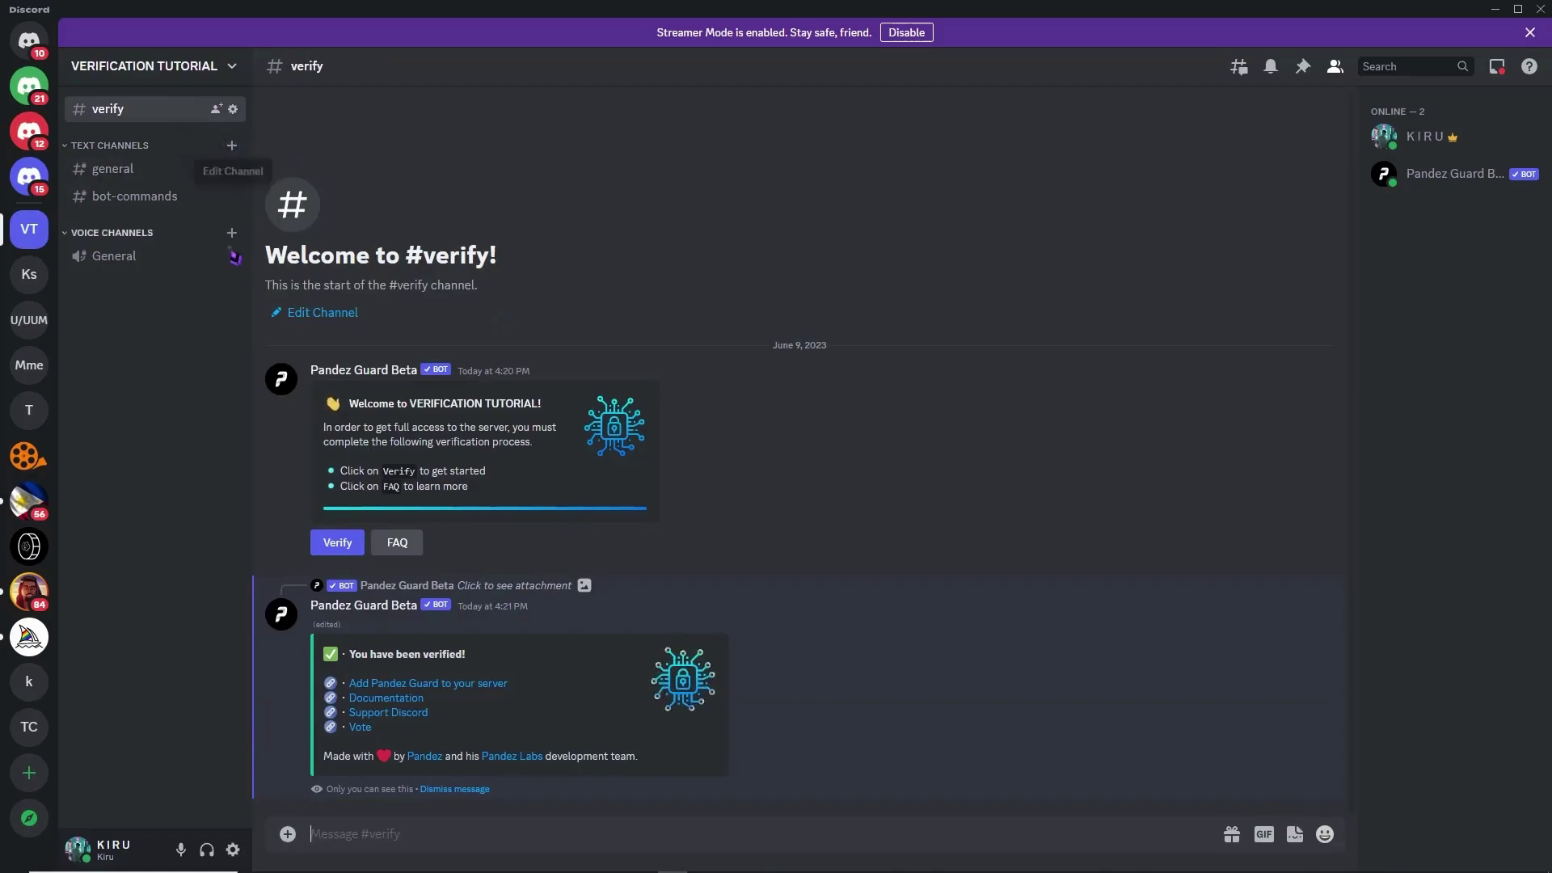
pyautogui.click(338, 537)
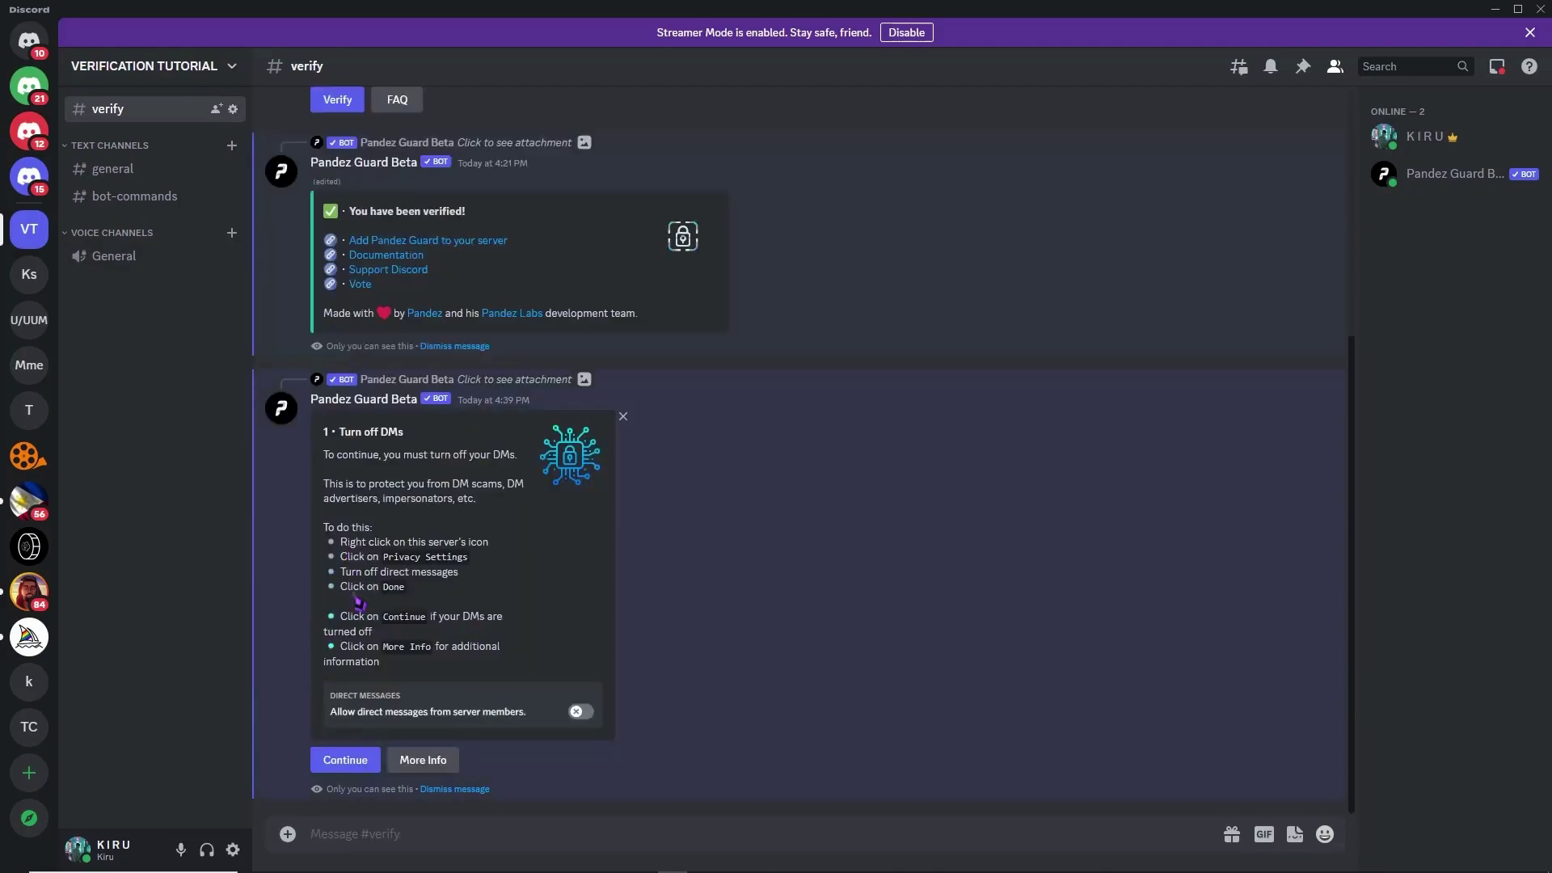
pyautogui.click(358, 767)
pyautogui.click(364, 766)
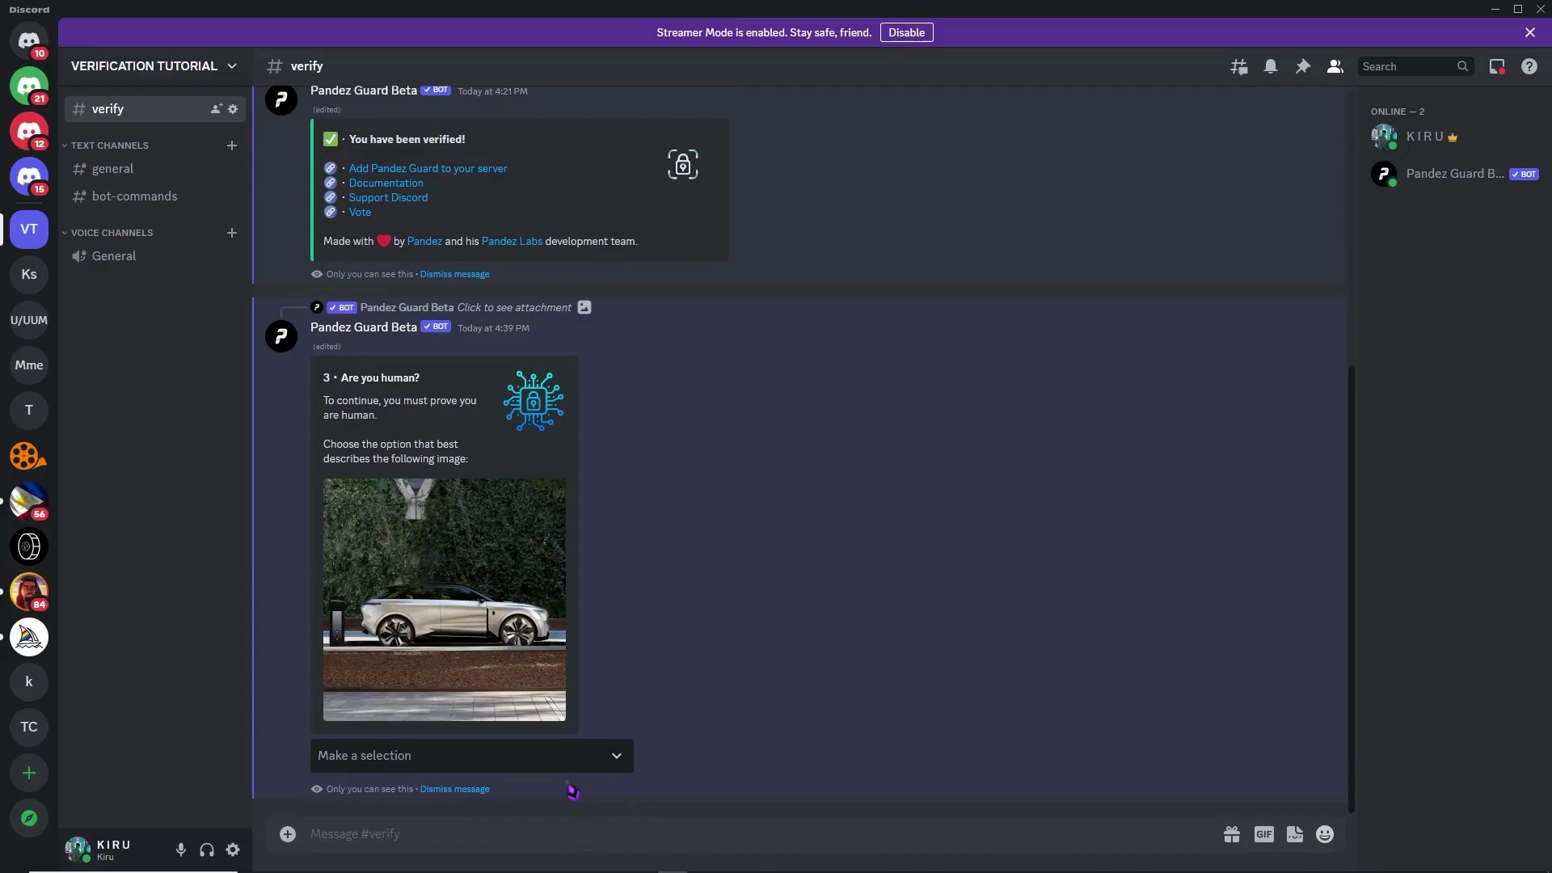
pyautogui.click(539, 749)
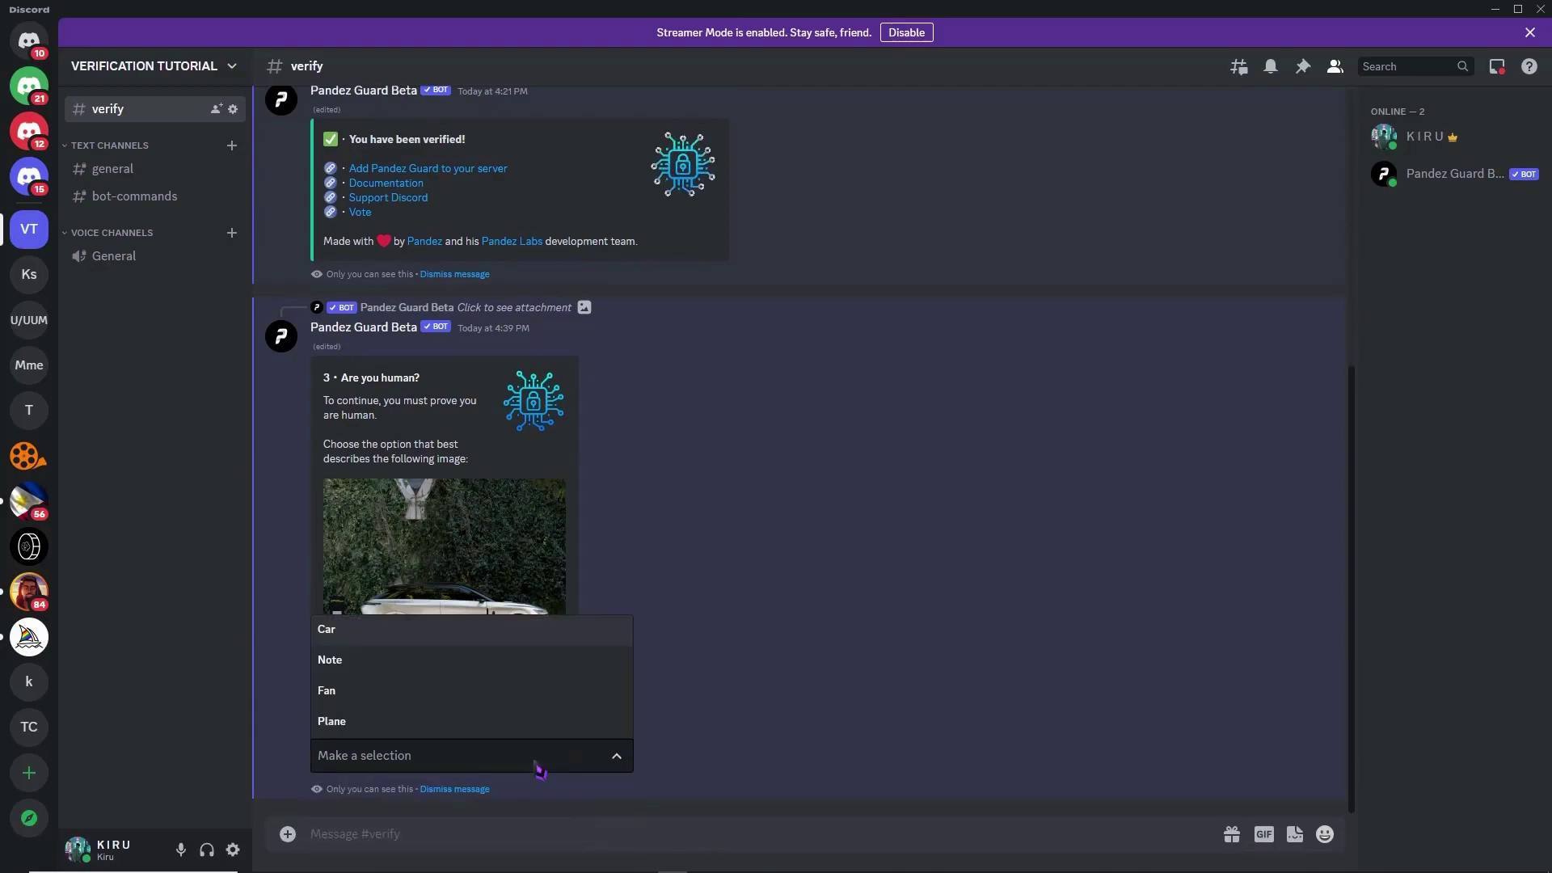
pyautogui.click(371, 637)
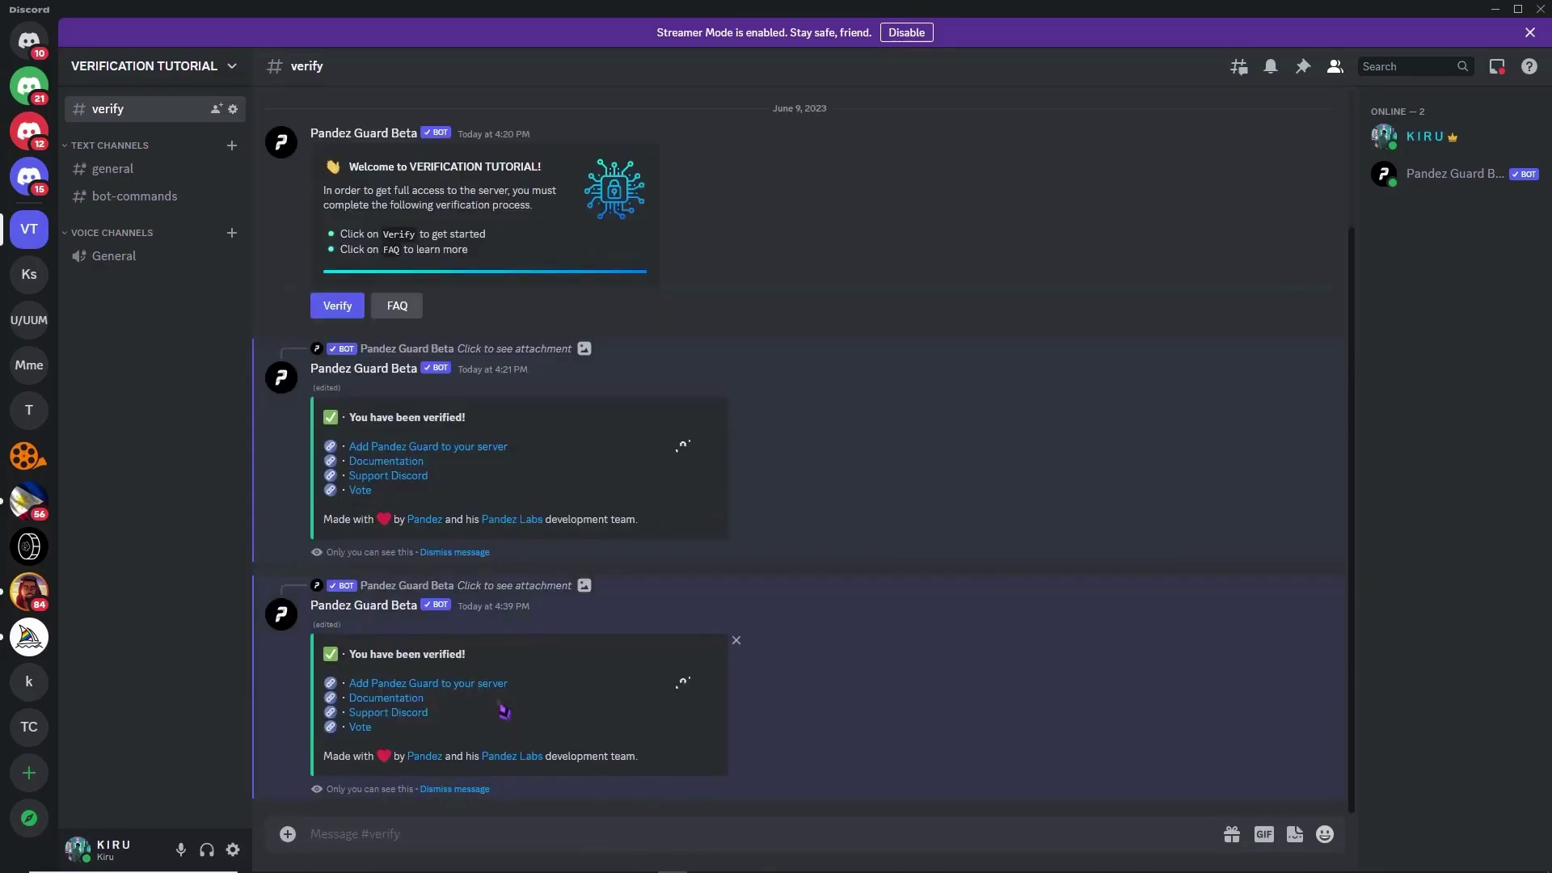